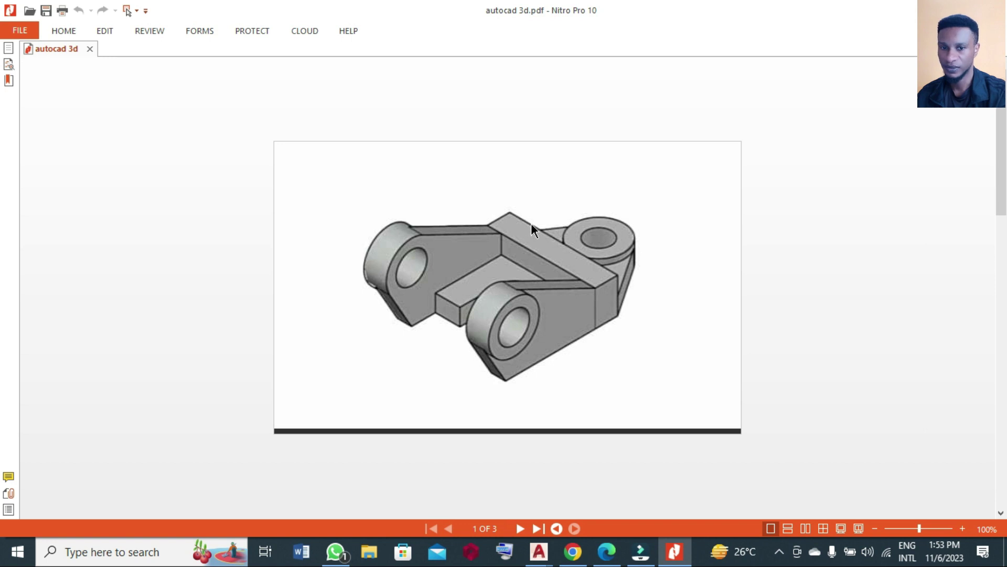
Scroll autocad 3d.pdf down to page 3 of 3, the bracket's side view.
{"action": "left_click_drag", "start_coordinate": [1003, 153], "coordinate": [1002, 347]}
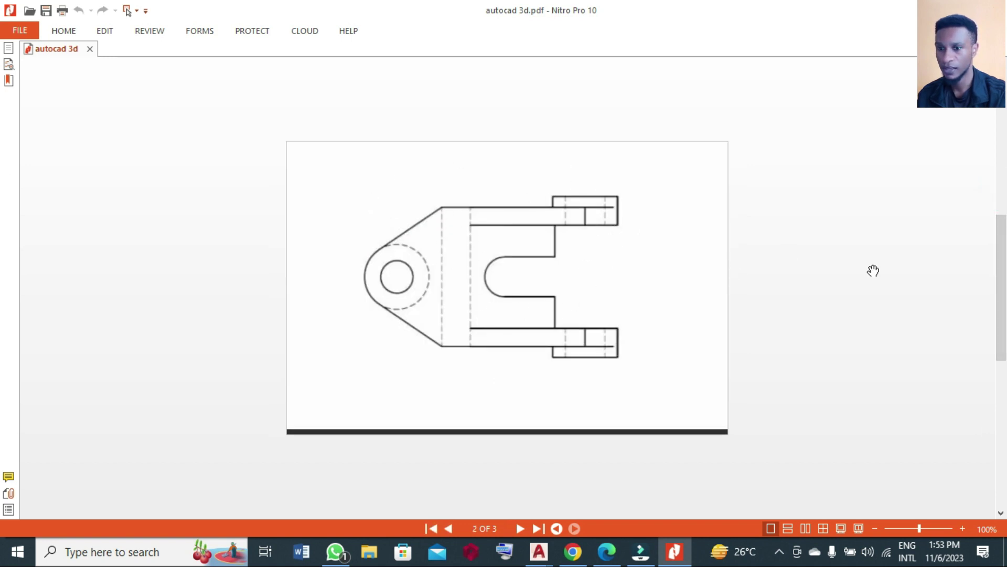
{"action": "left_click_drag", "start_coordinate": [1002, 274], "coordinate": [1001, 435]}
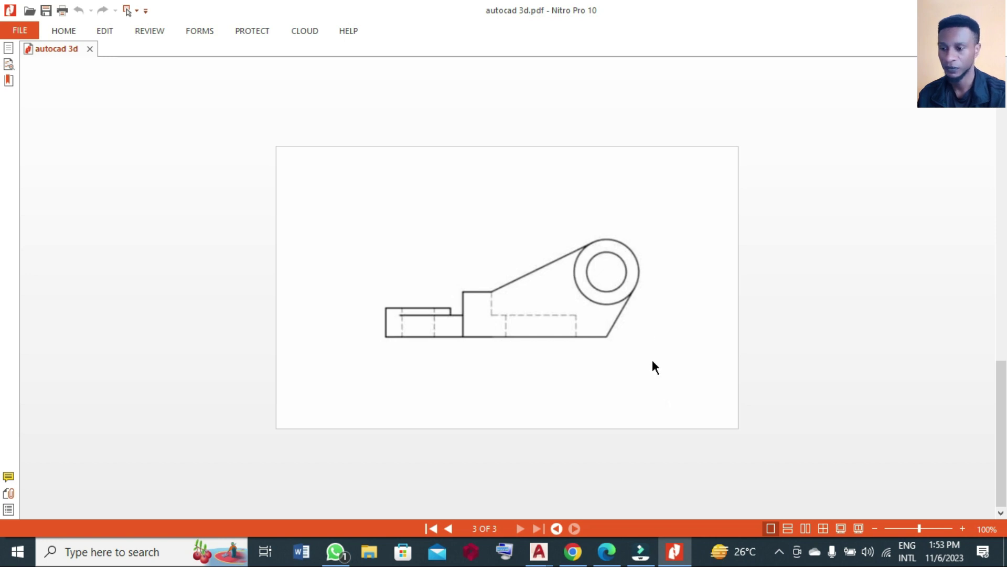
Switch to Drawing1, keep the 3D Modeling workspace, and turn the grid off.
{"action": "left_click", "coordinate": [538, 551]}
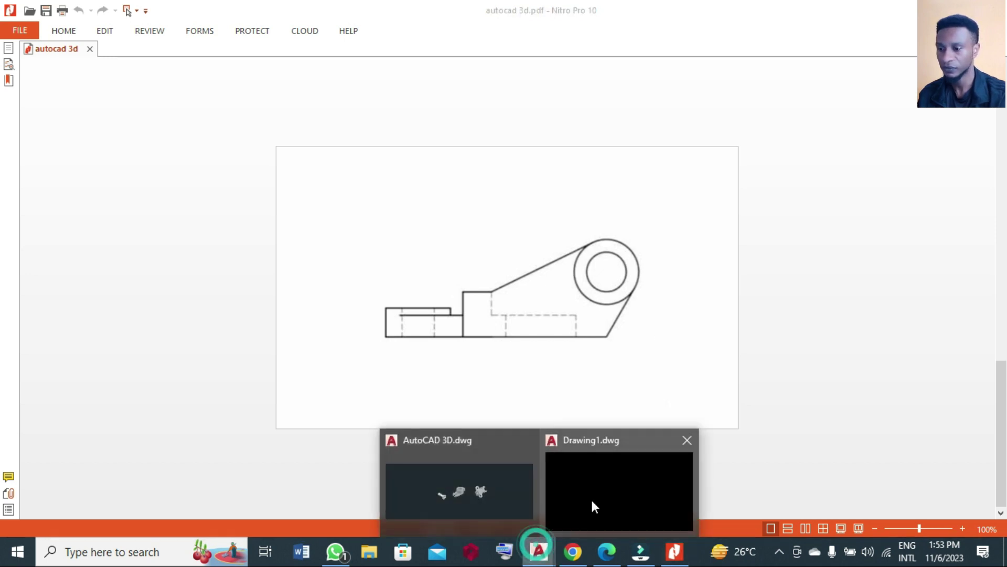
{"action": "left_click", "coordinate": [593, 505]}
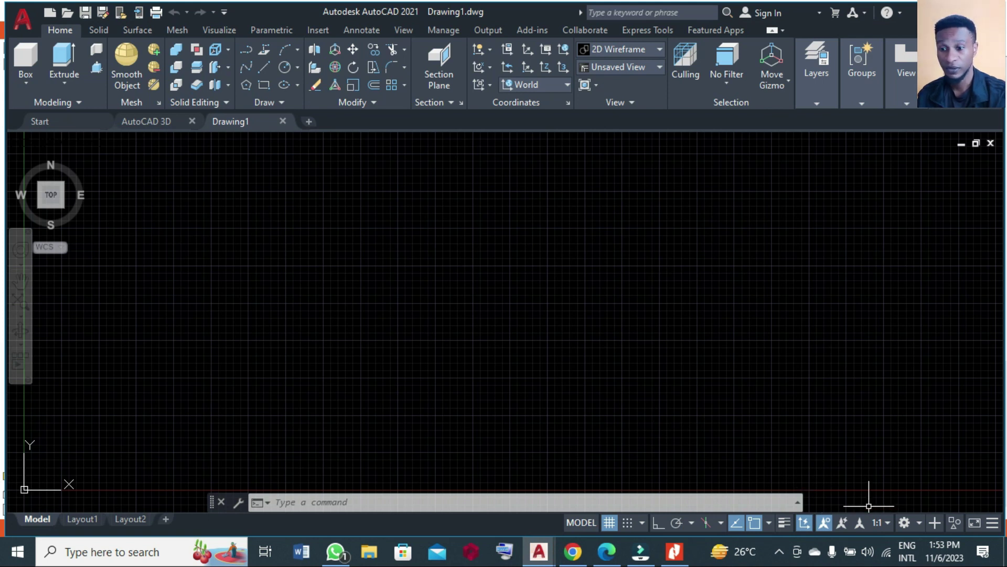
{"action": "left_click", "coordinate": [918, 524]}
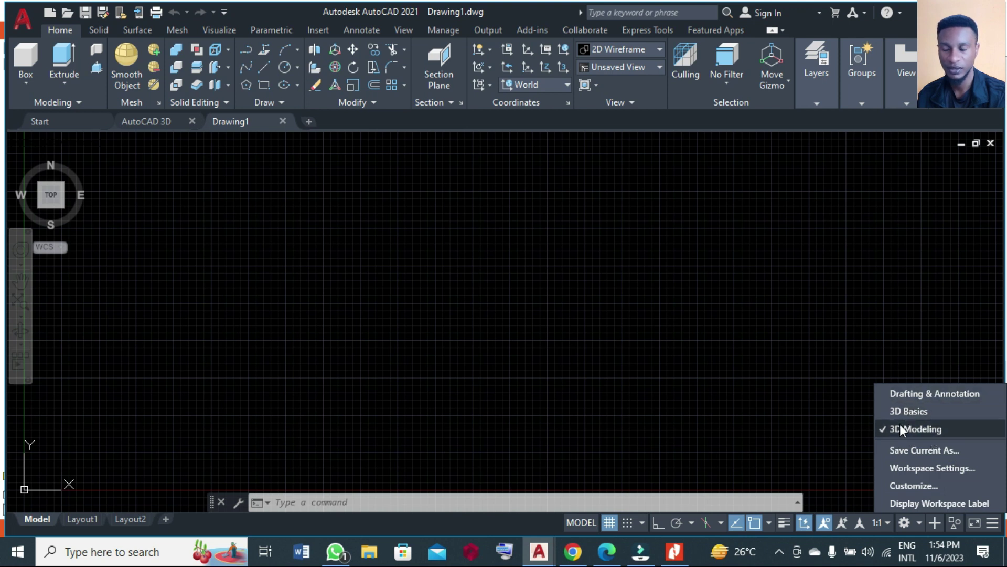
{"action": "left_click", "coordinate": [713, 364]}
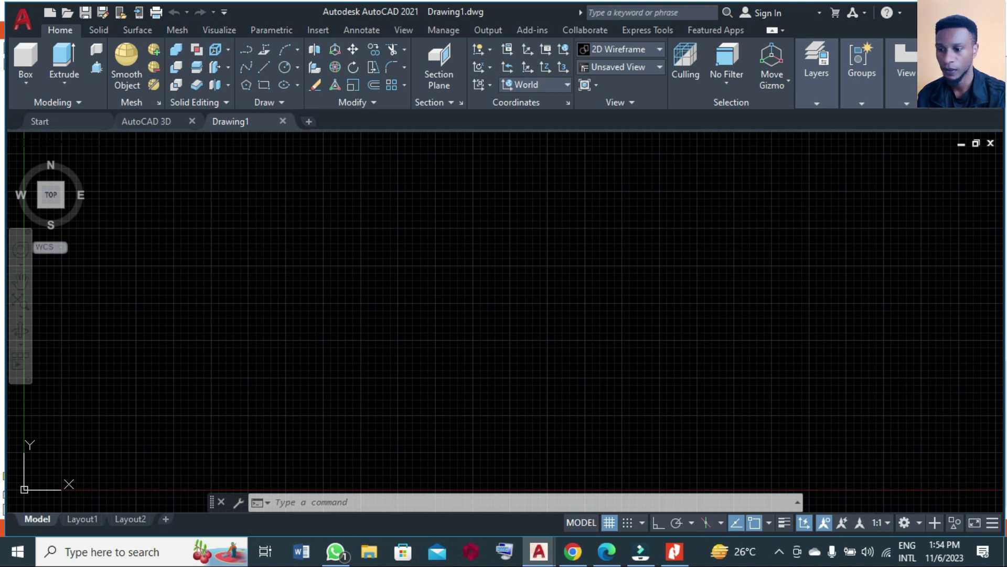
{"action": "left_click", "coordinate": [713, 363]}
{"action": "left_click", "coordinate": [639, 261]}
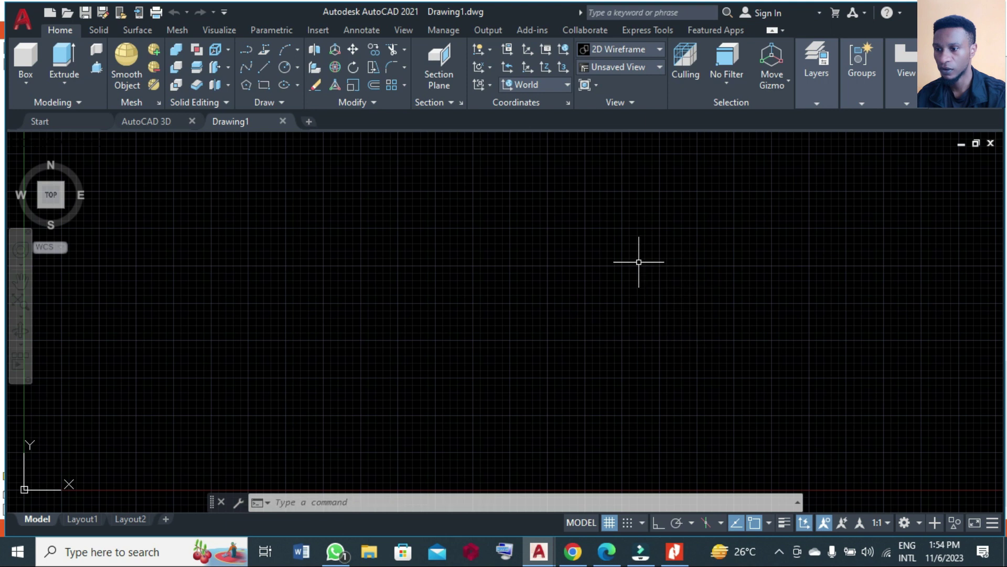
{"action": "left_click", "coordinate": [639, 262]}
{"action": "left_click", "coordinate": [594, 439]}
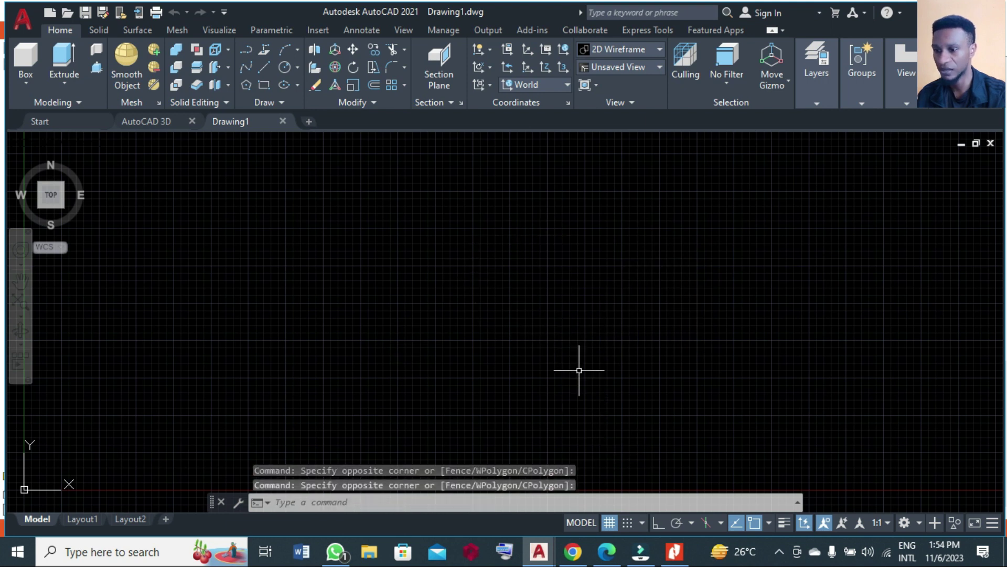
{"action": "left_click", "coordinate": [609, 522]}
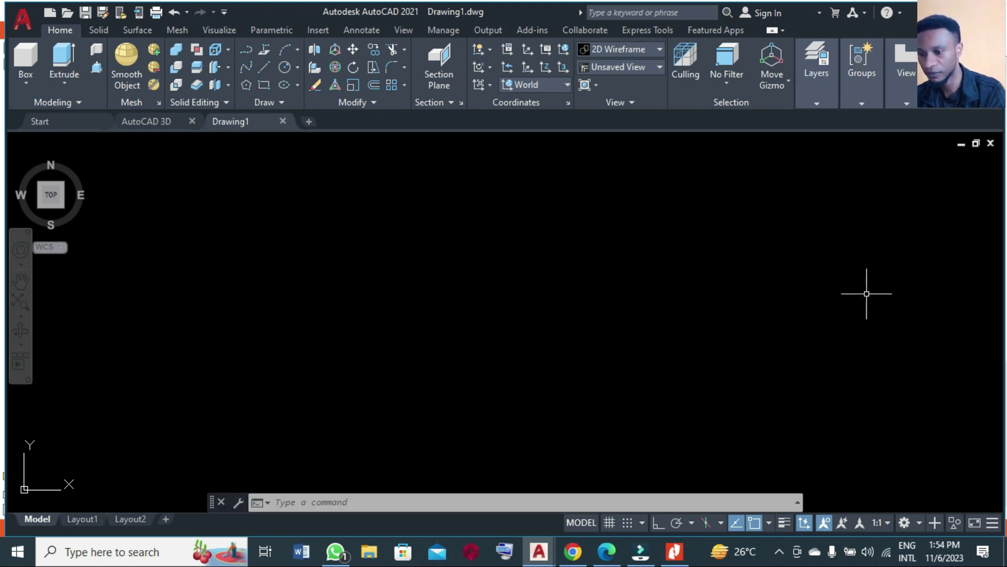
Show page 2 of the reference PDF, the top view of the bracket.
{"action": "left_click", "coordinate": [675, 550]}
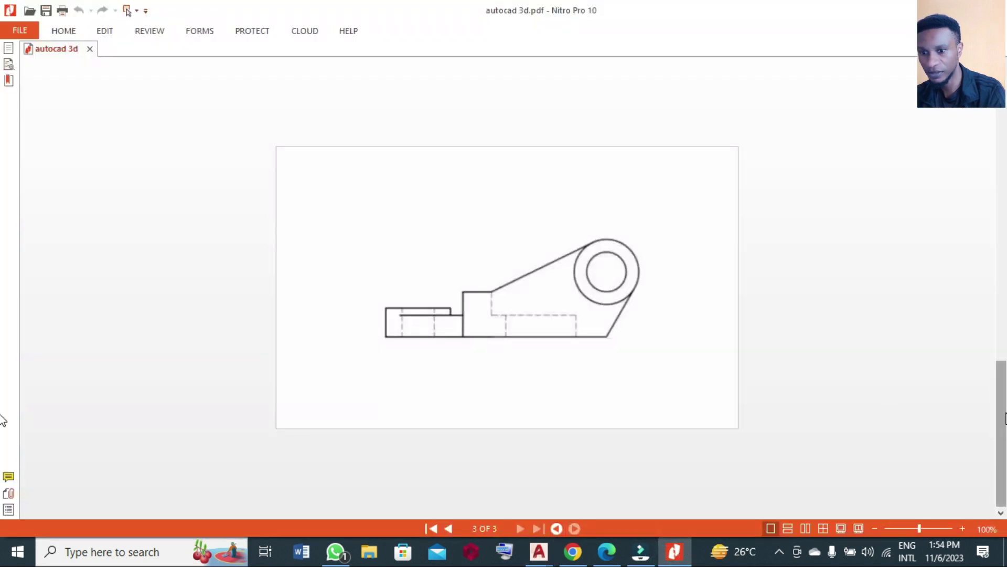
{"action": "key", "text": "Home"}
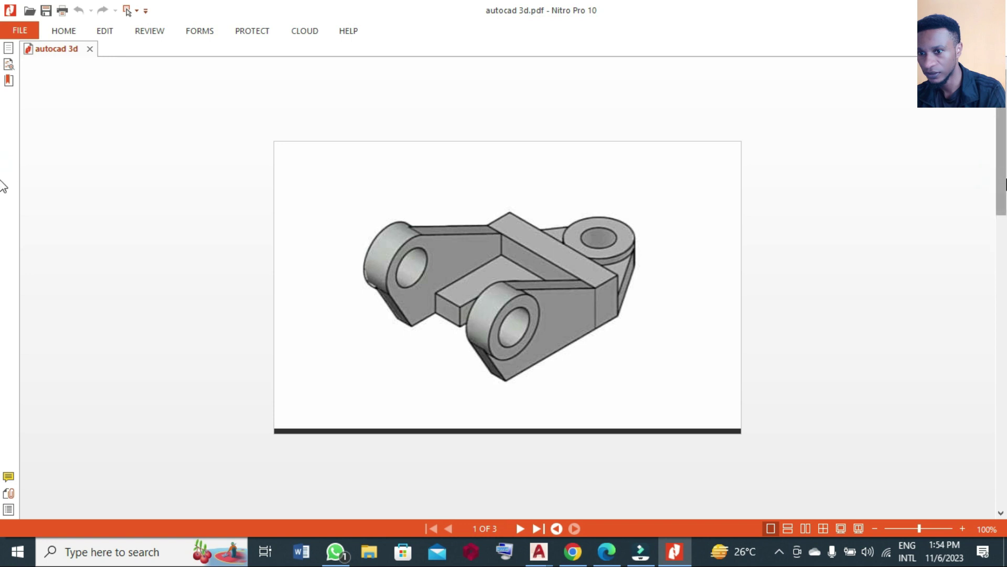
{"action": "left_click", "coordinate": [999, 232]}
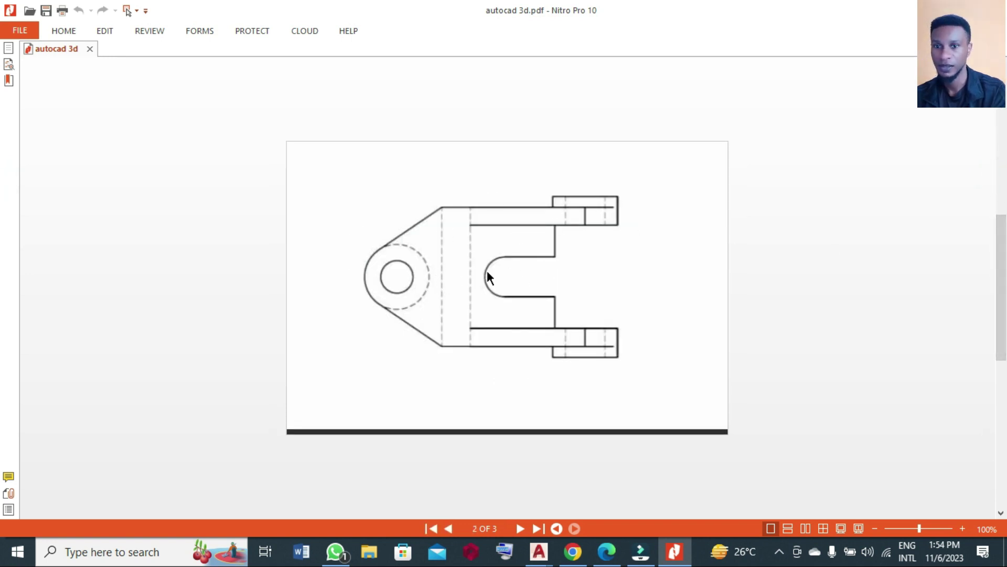
Draw a circle of radius 9 in Drawing1.
{"action": "mouse_move", "coordinate": [539, 551]}
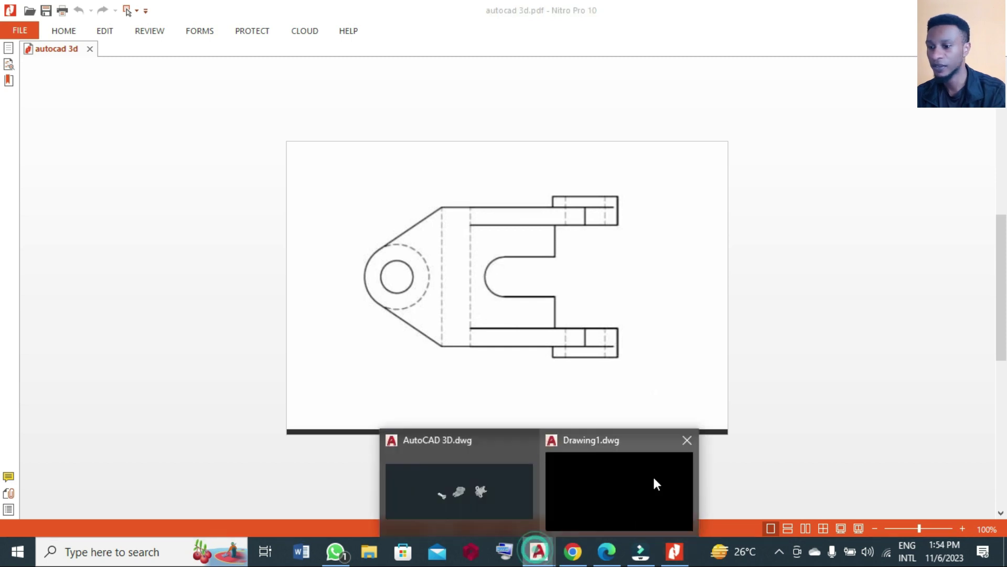
{"action": "left_click", "coordinate": [652, 475]}
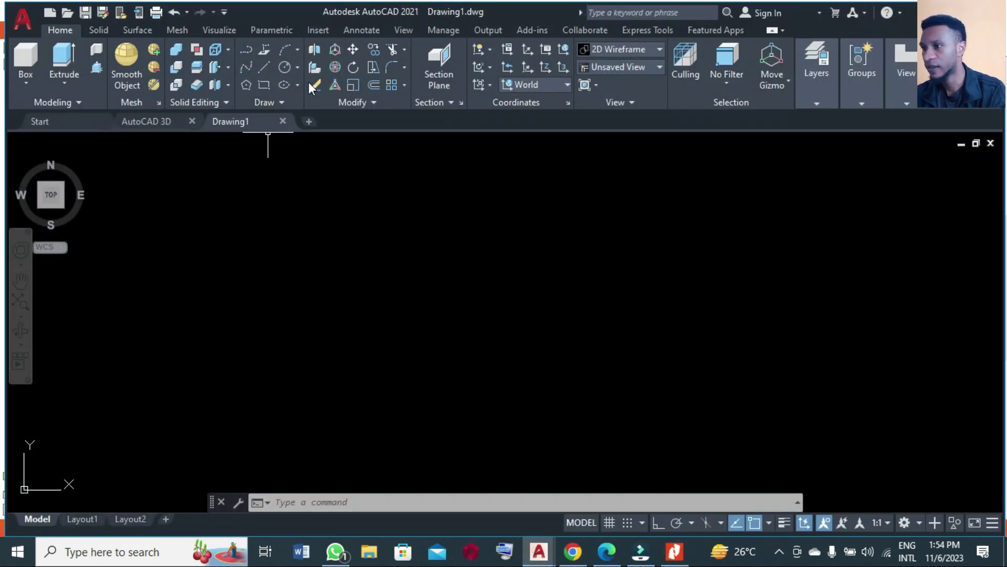
{"action": "left_click", "coordinate": [286, 68]}
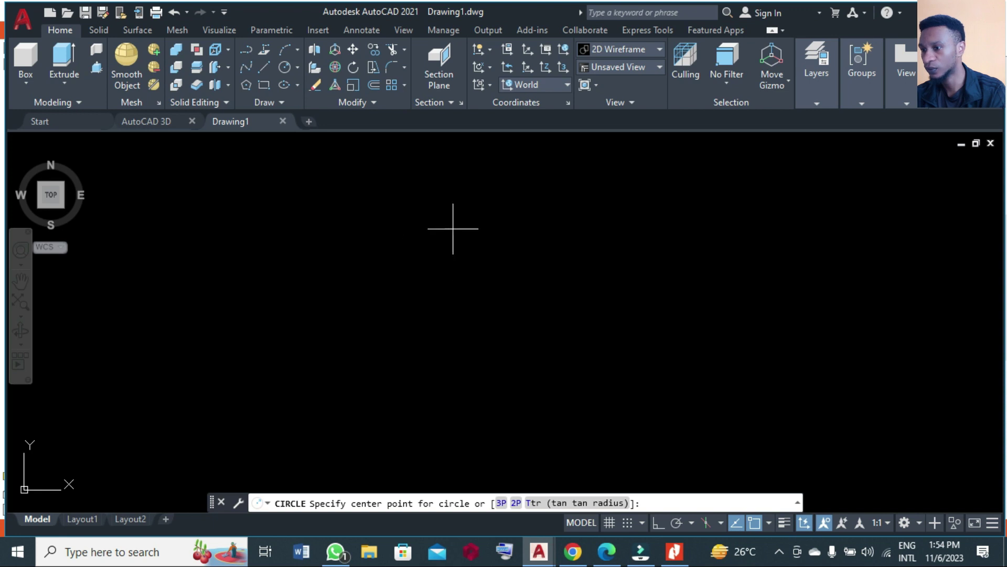
{"action": "scroll", "coordinate": [291, 405], "scroll_direction": "down", "scroll_amount": 5}
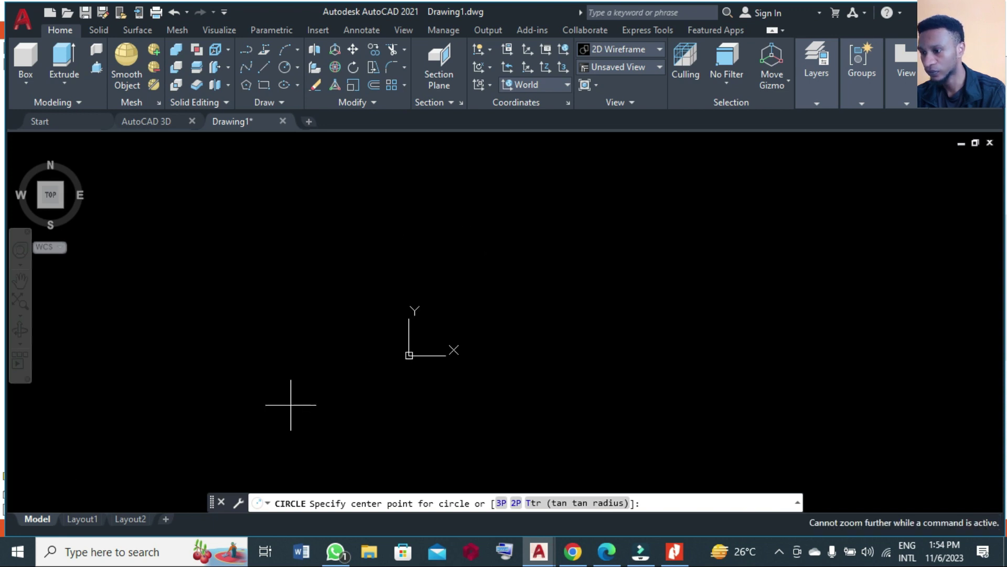
{"action": "scroll", "coordinate": [803, 180], "scroll_direction": "up", "scroll_amount": 3}
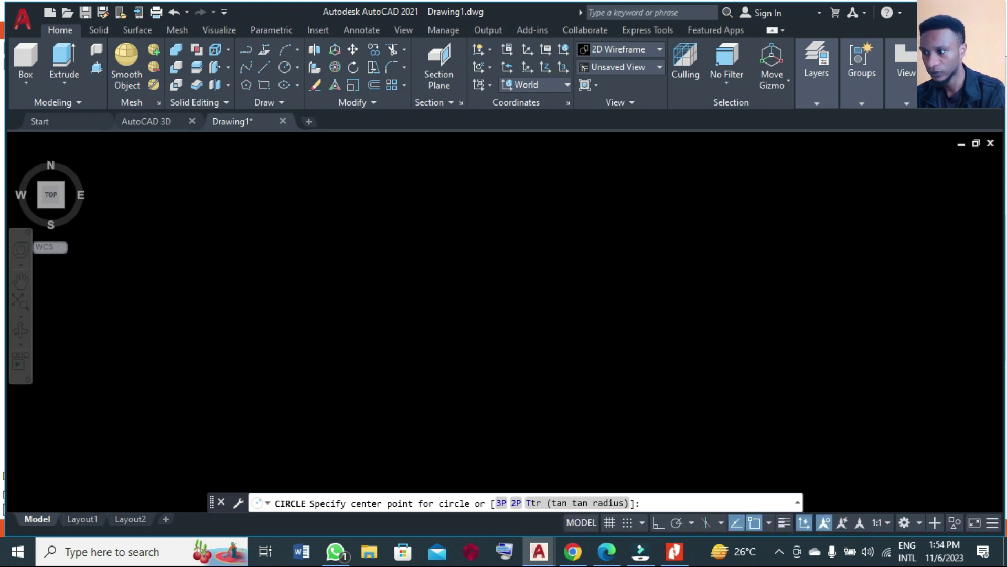
{"action": "scroll", "coordinate": [288, 366], "scroll_direction": "down", "scroll_amount": 1}
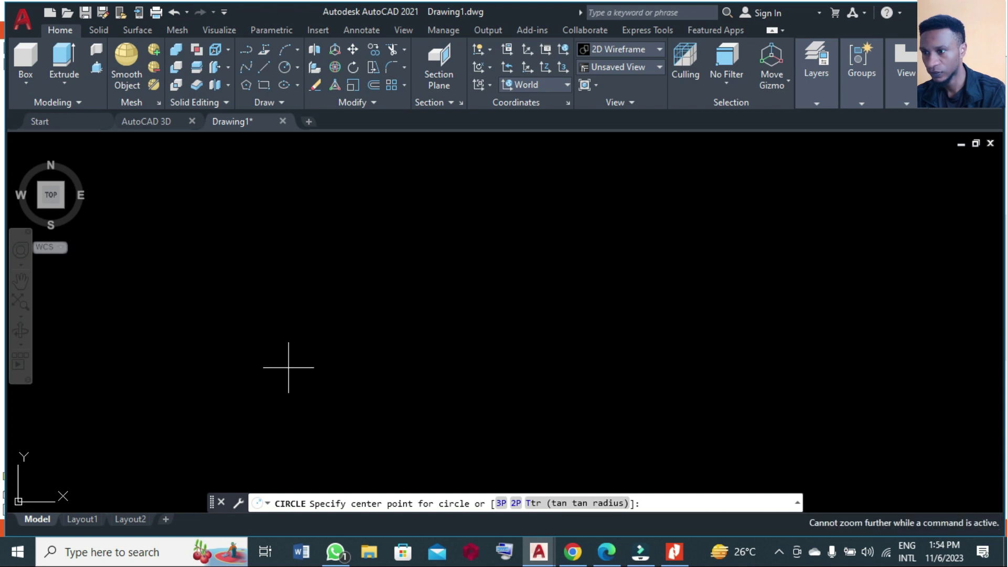
{"action": "left_click", "coordinate": [508, 259]}
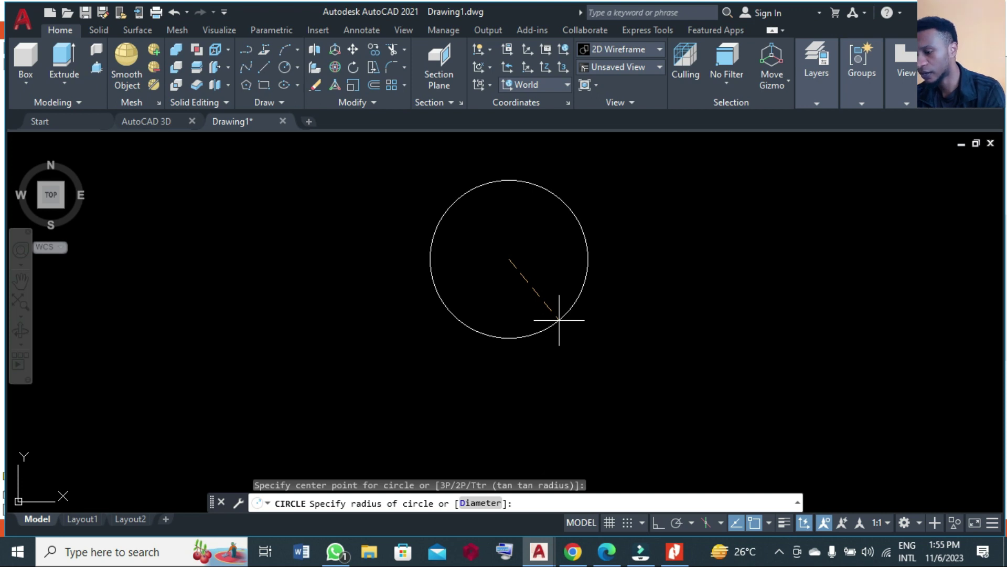
{"action": "type", "text": "r"}
{"action": "key", "text": "Return"}
{"action": "type", "text": "9"}
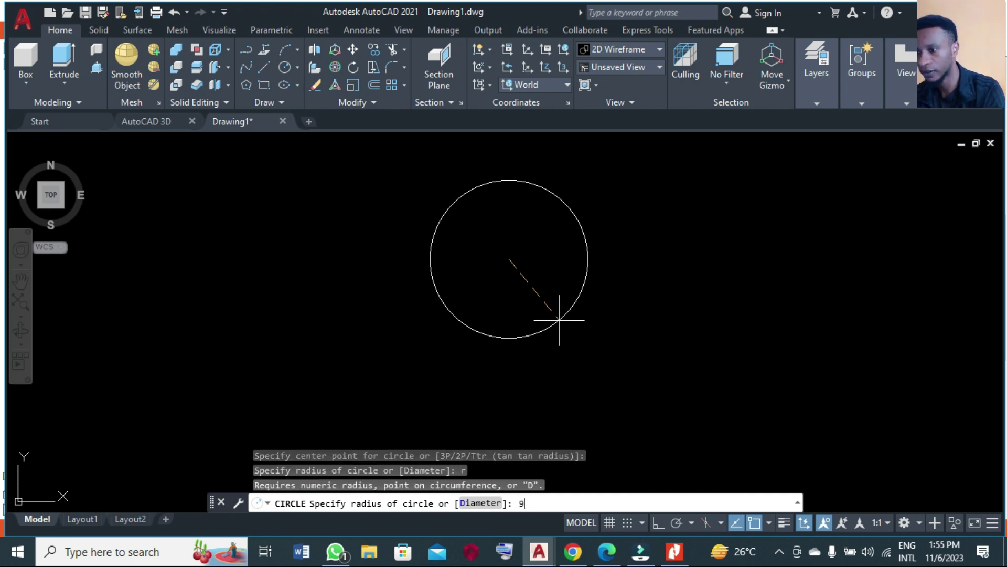
{"action": "key", "text": "Return"}
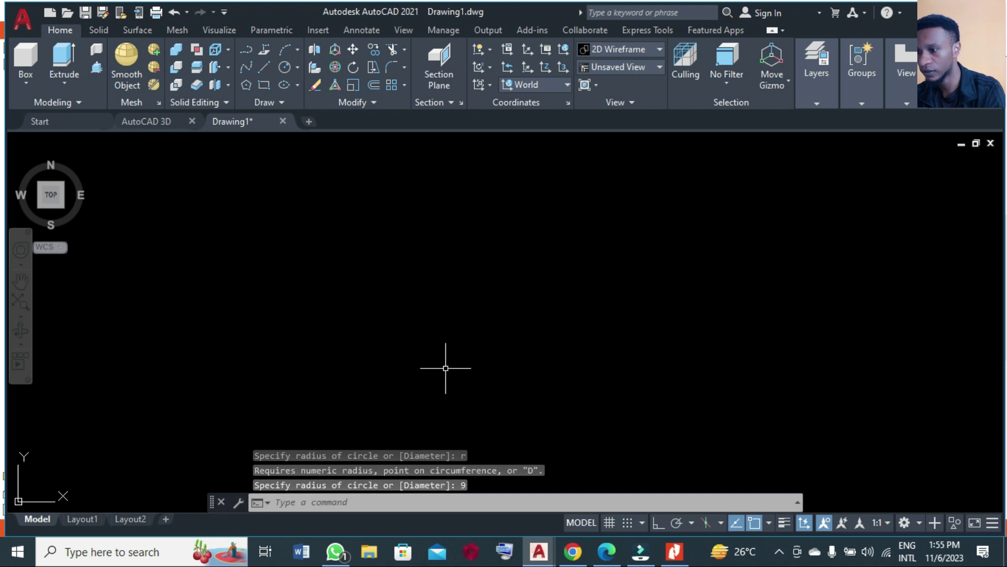
{"action": "scroll", "coordinate": [445, 367], "scroll_direction": "up", "scroll_amount": 15}
{"action": "scroll", "coordinate": [446, 368], "scroll_direction": "down", "scroll_amount": 5}
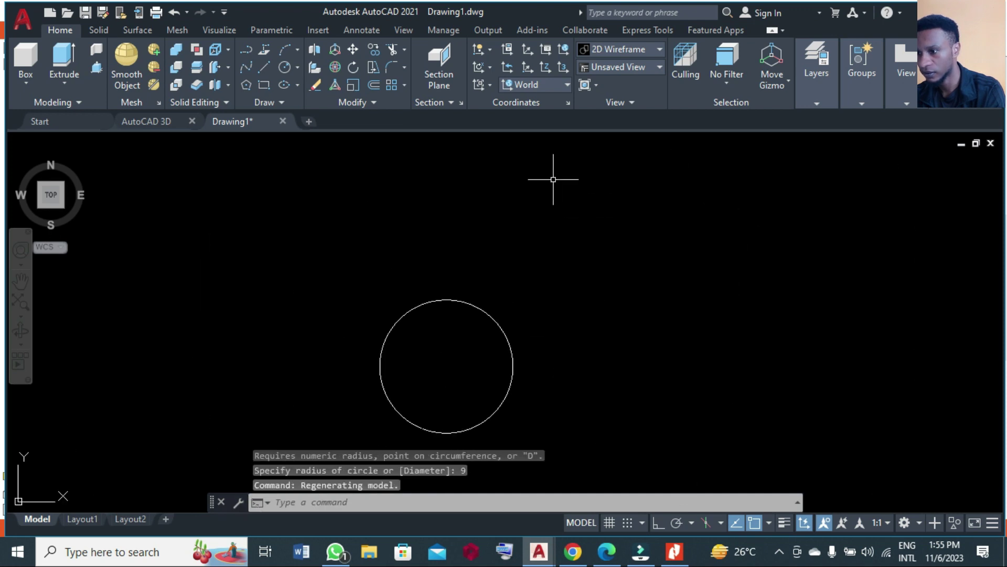
{"action": "scroll", "coordinate": [553, 179], "scroll_direction": "down", "scroll_amount": 4}
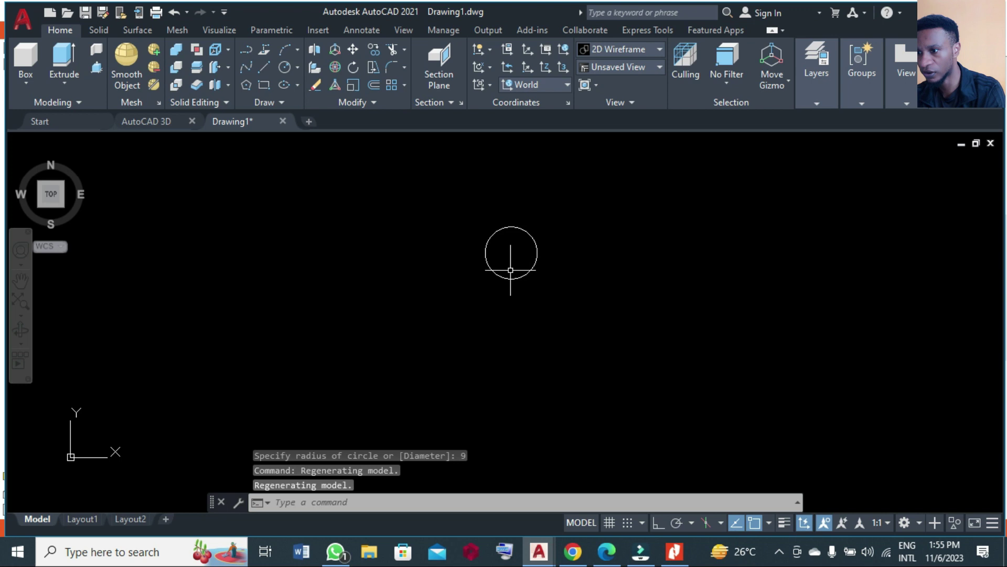
{"action": "scroll", "coordinate": [511, 273], "scroll_direction": "up", "scroll_amount": 2}
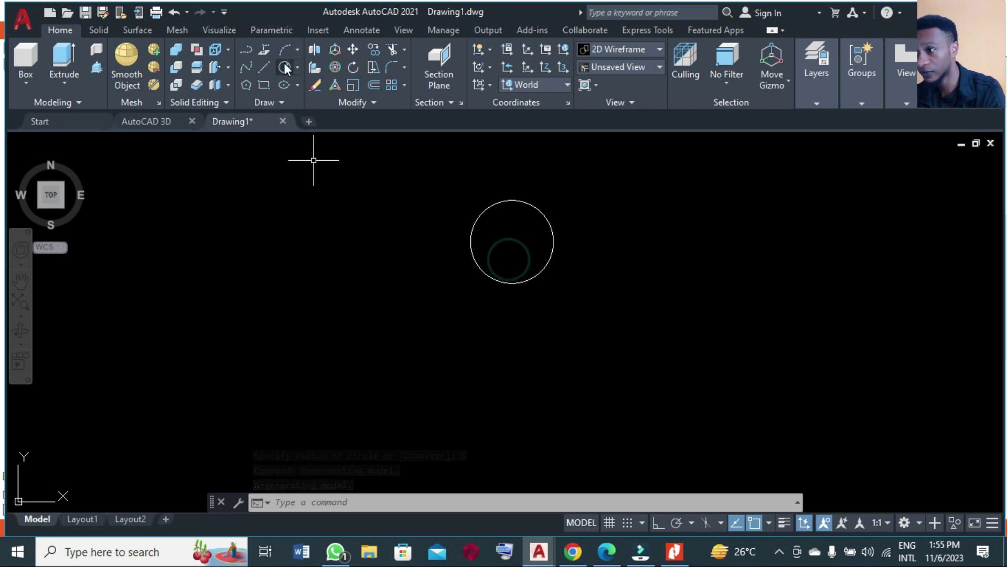
Draw a diameter-36 circle concentric with the radius-9 circle.
{"action": "key", "text": "Return"}
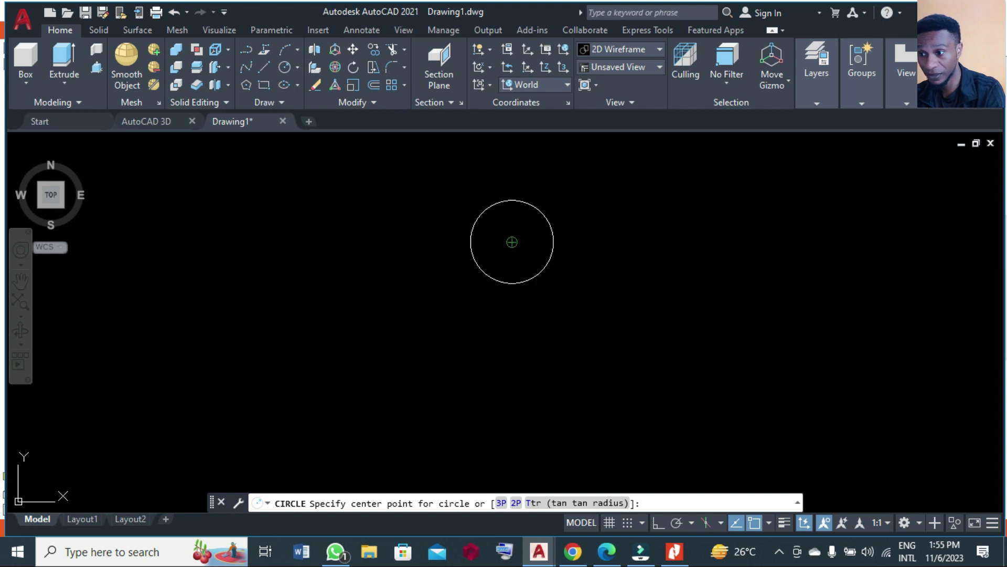
{"action": "left_click", "coordinate": [513, 243]}
{"action": "type", "text": "d"}
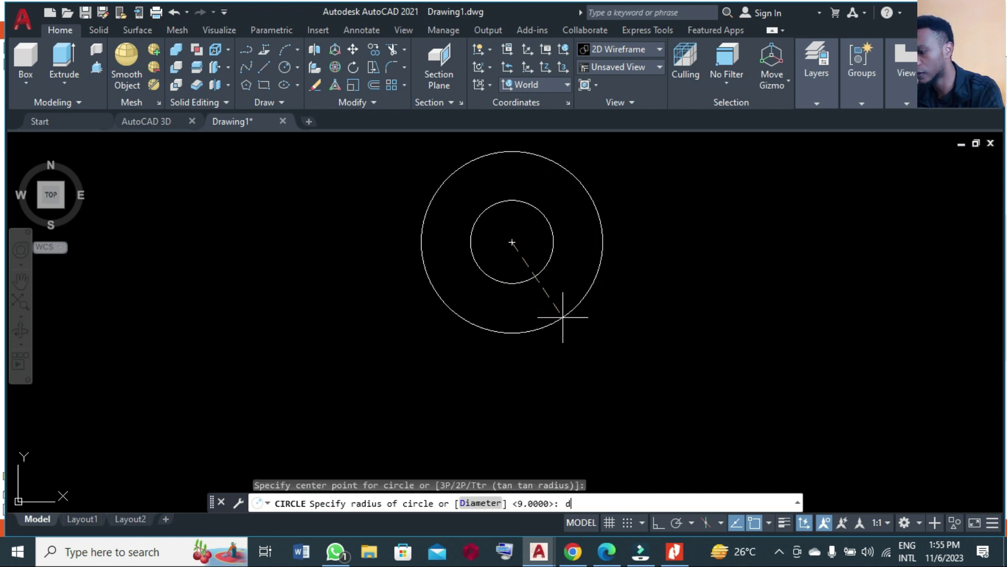
{"action": "key", "text": "Return"}
{"action": "type", "text": "36"}
{"action": "key", "text": "Return"}
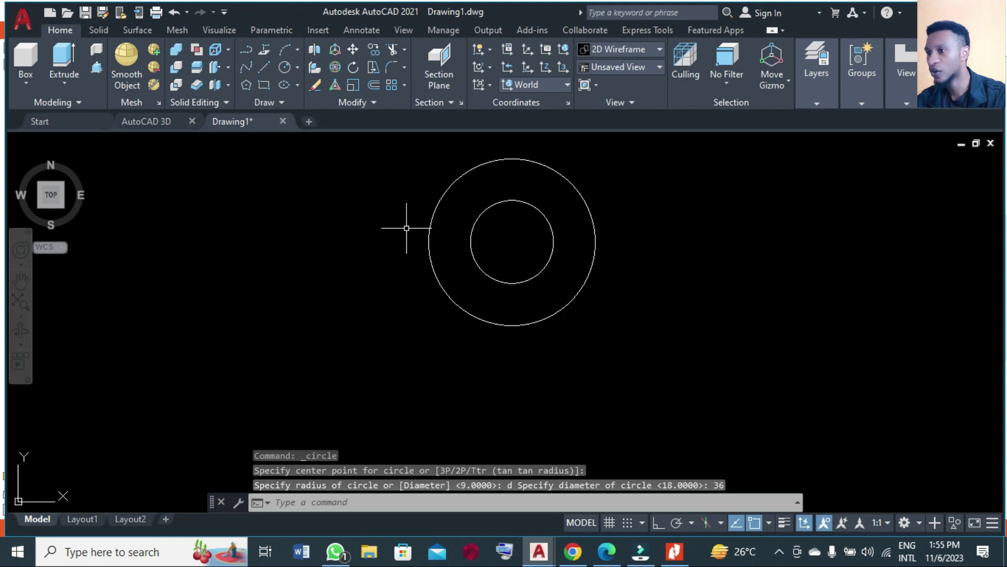
With Ortho on, draw a line from the circles' centre 25 down, then 32.5 right.
{"action": "left_click", "coordinate": [264, 67]}
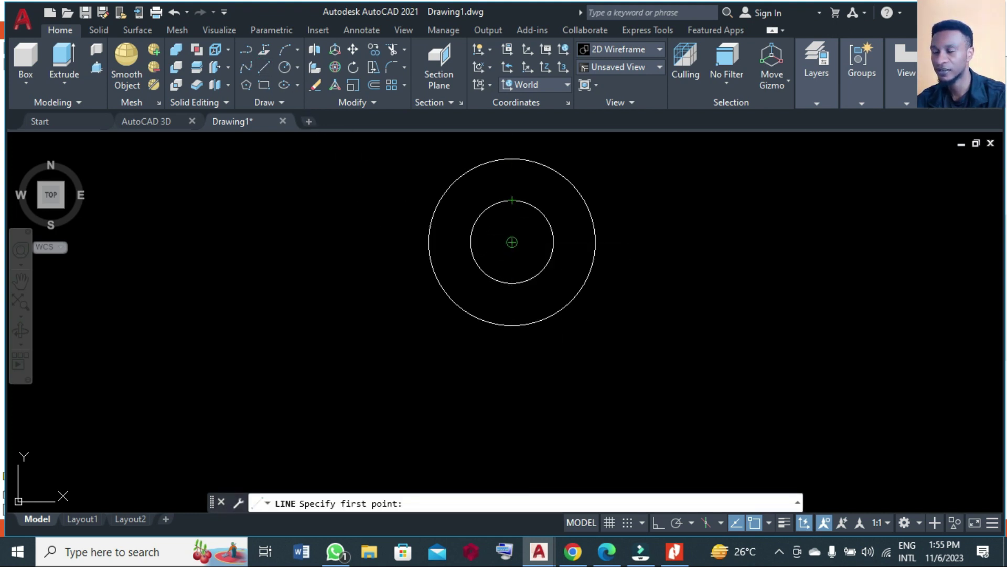
{"action": "left_click", "coordinate": [513, 242]}
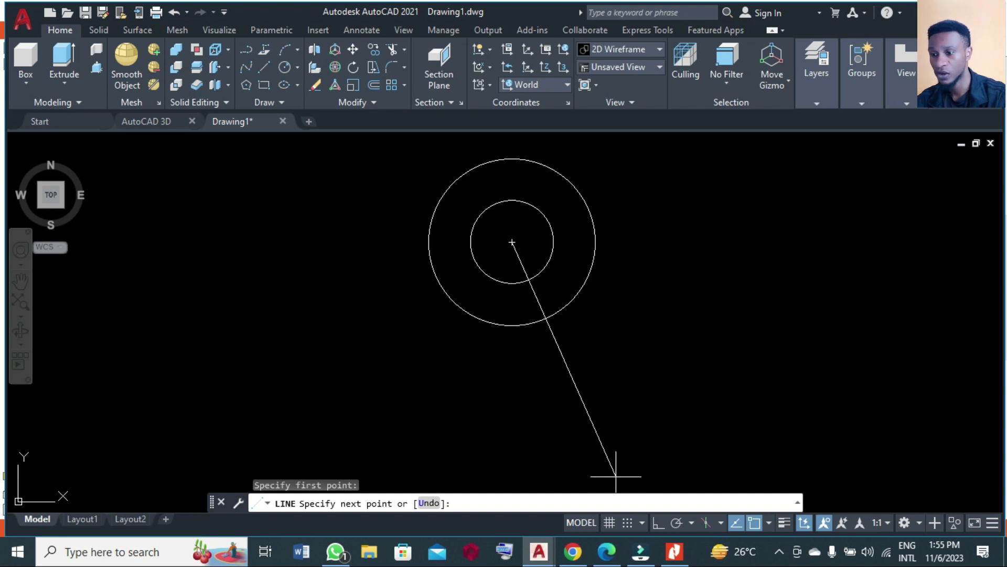
{"action": "left_click", "coordinate": [656, 522]}
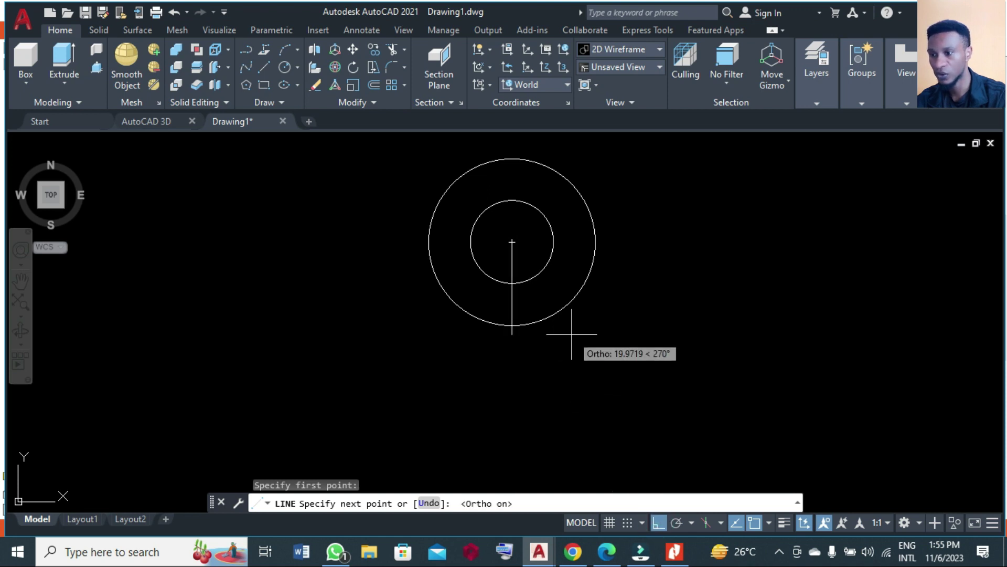
{"action": "scroll", "coordinate": [572, 334], "scroll_direction": "down", "scroll_amount": 2}
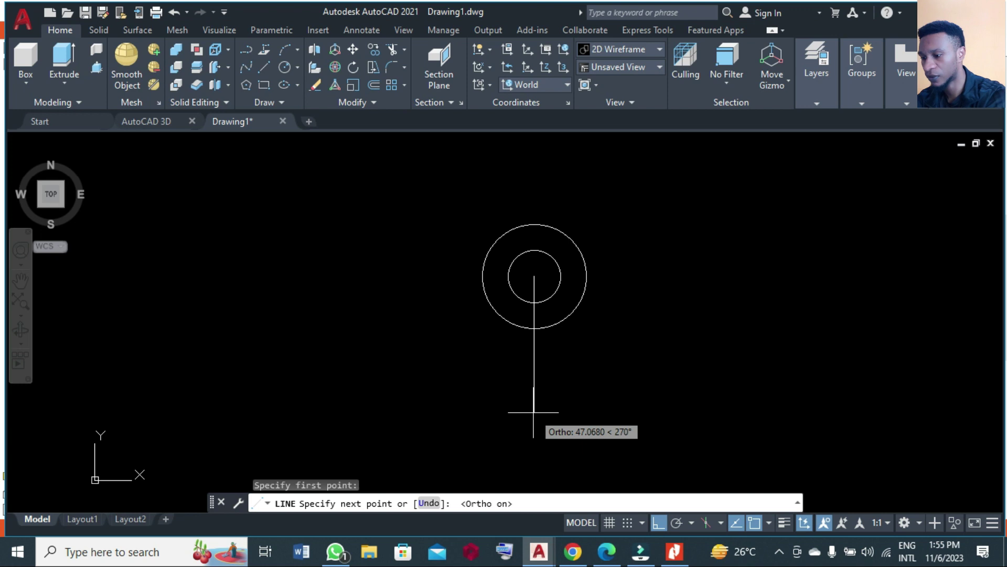
{"action": "type", "text": "25"}
{"action": "key", "text": "Return"}
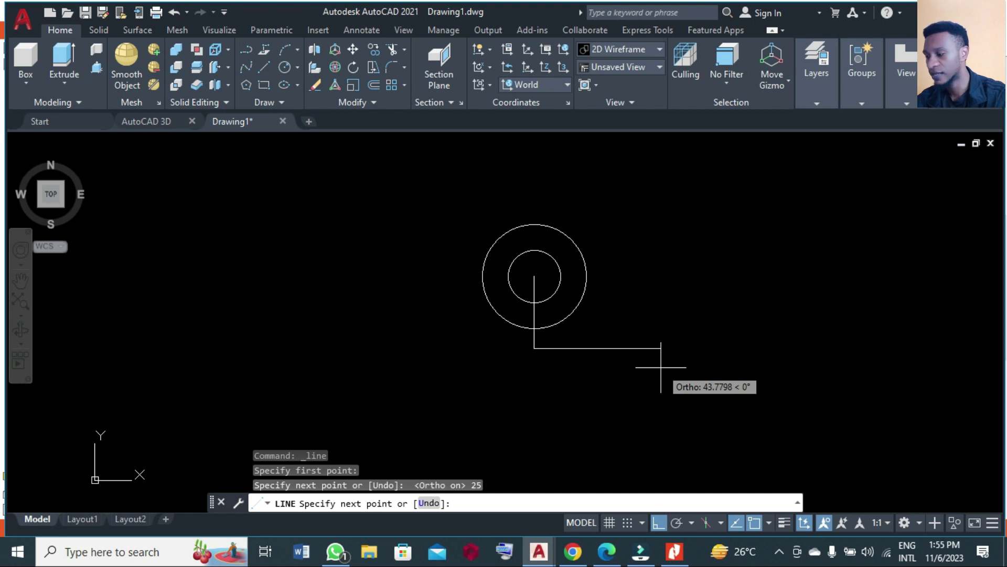
{"action": "type", "text": "32.5"}
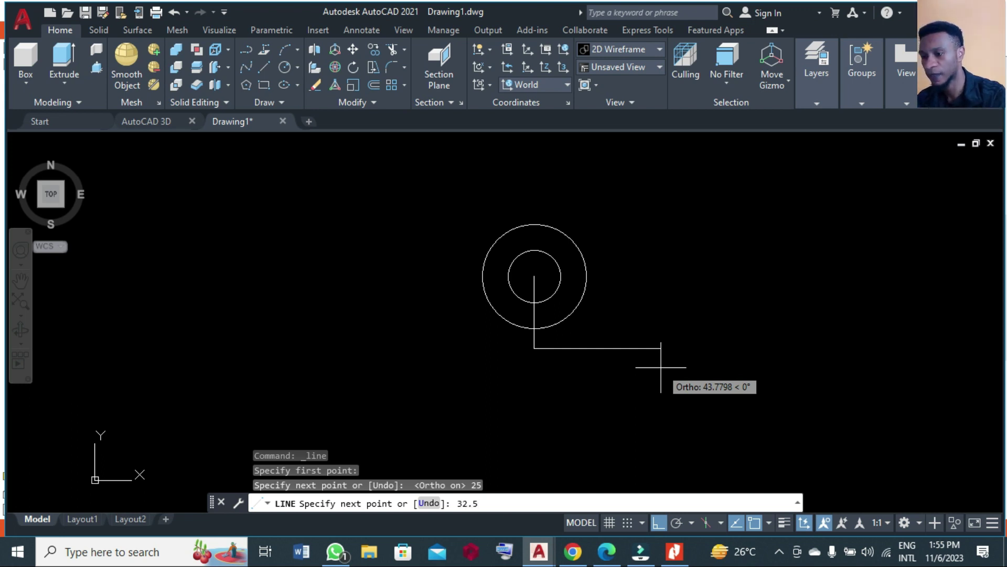
{"action": "key", "text": "Return"}
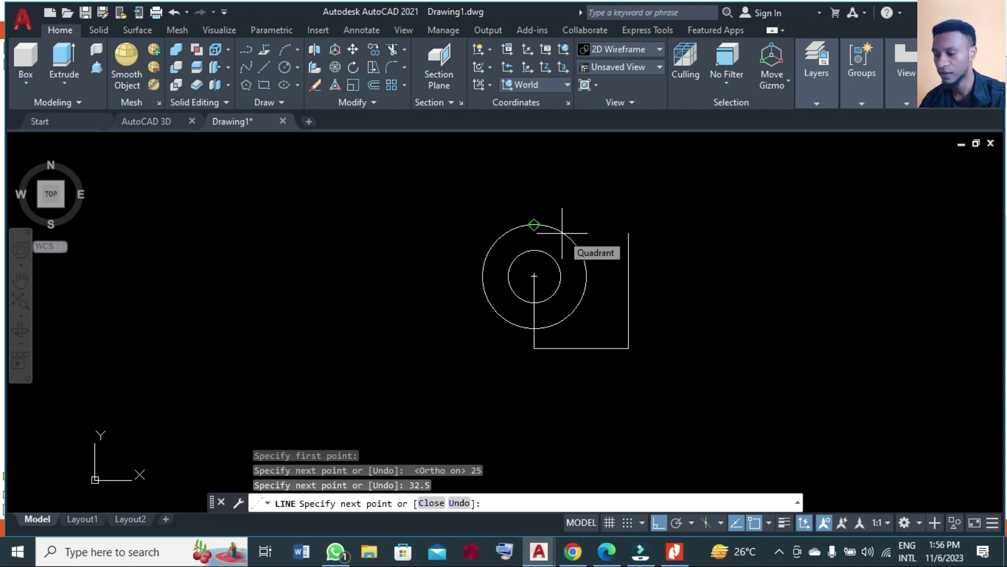
Finish the line run upward, tangent to the outer circle.
{"action": "key", "text": "F8"}
{"action": "right_click", "coordinate": [562, 234], "text": "shift"}
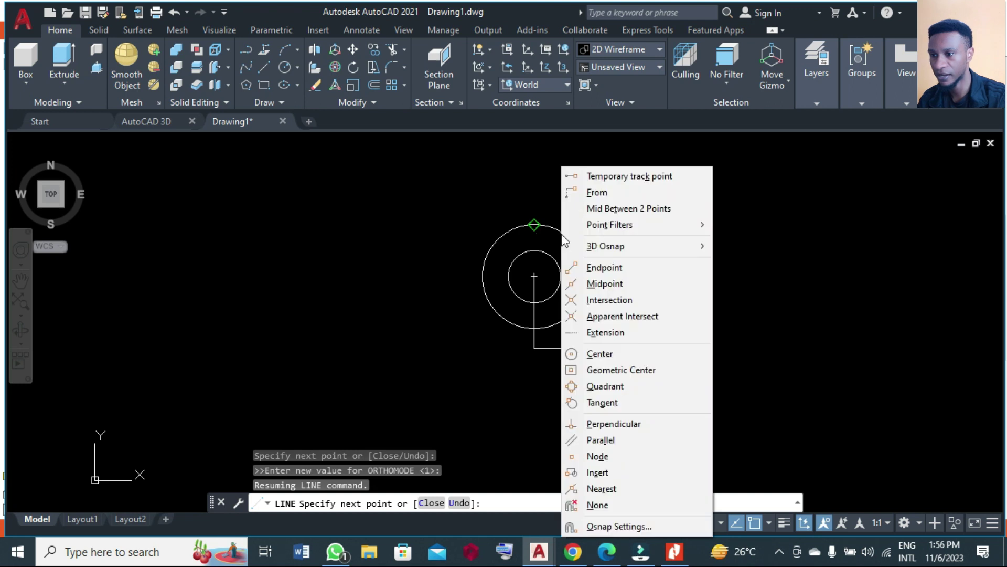
{"action": "left_click", "coordinate": [603, 402]}
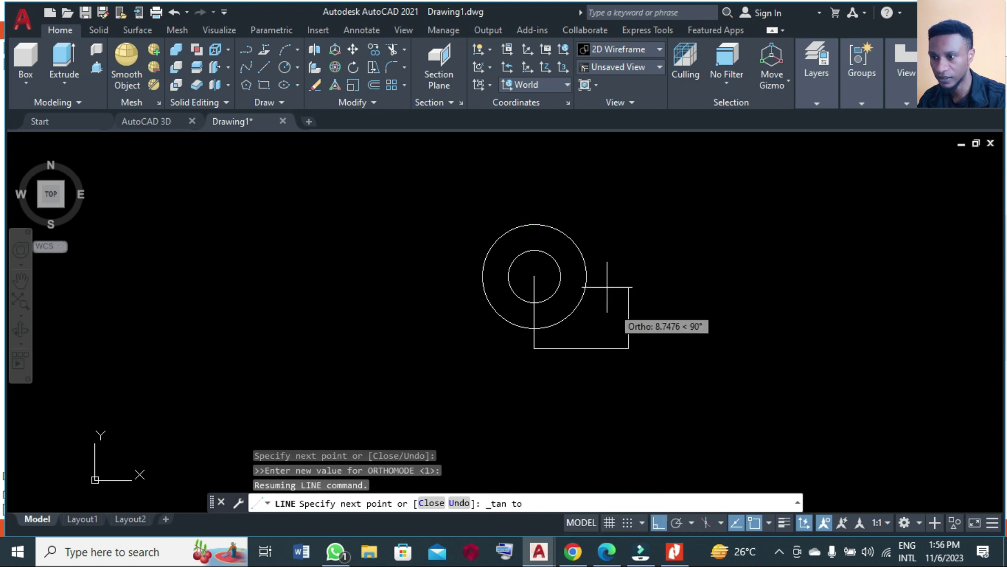
{"action": "left_click", "coordinate": [564, 230]}
{"action": "key", "text": "Return"}
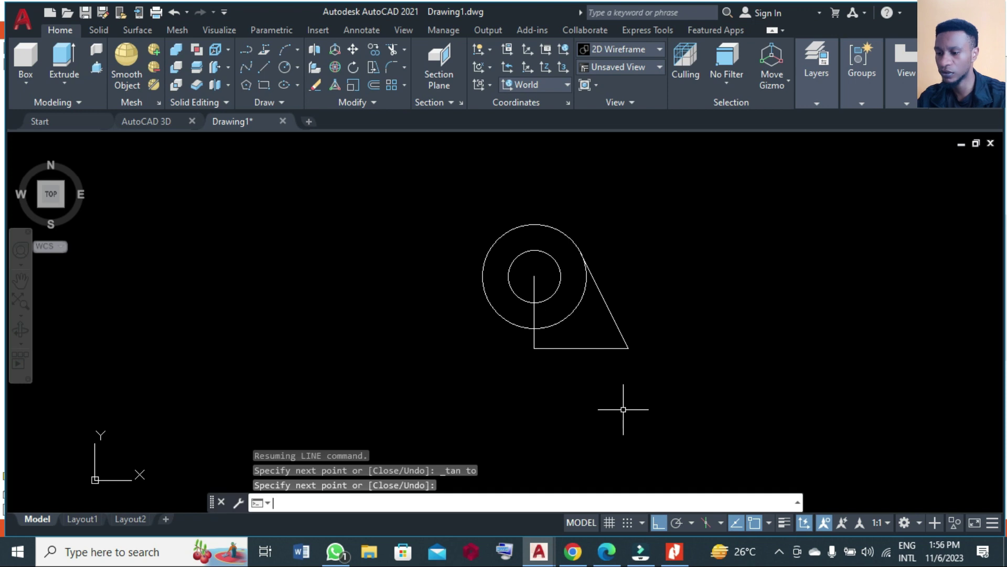
{"action": "type", "text": "mi"}
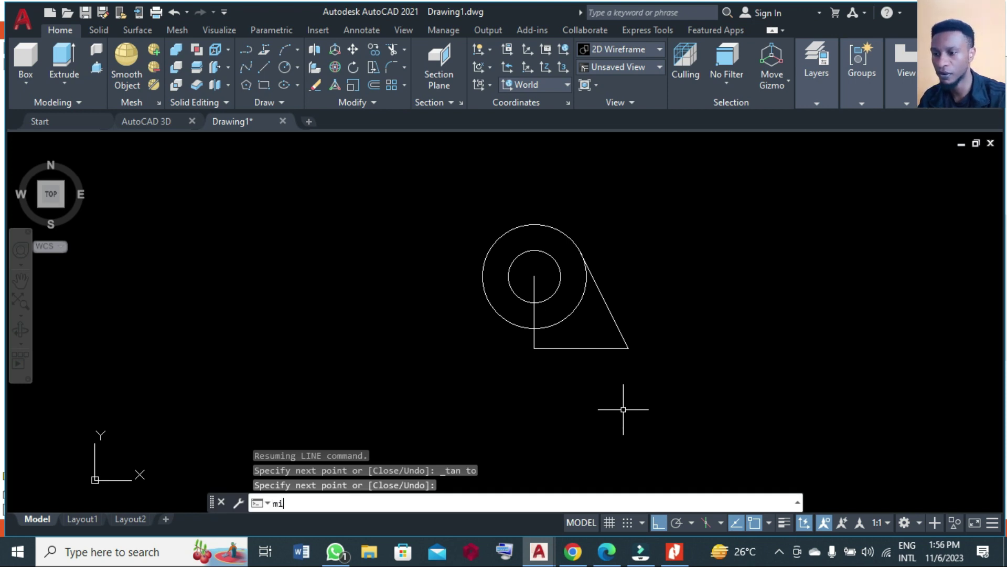
Mirror the base and tangent lines about the vertical line through the circles' centre, keeping the originals.
{"action": "key", "text": "Return"}
{"action": "left_click", "coordinate": [678, 405]}
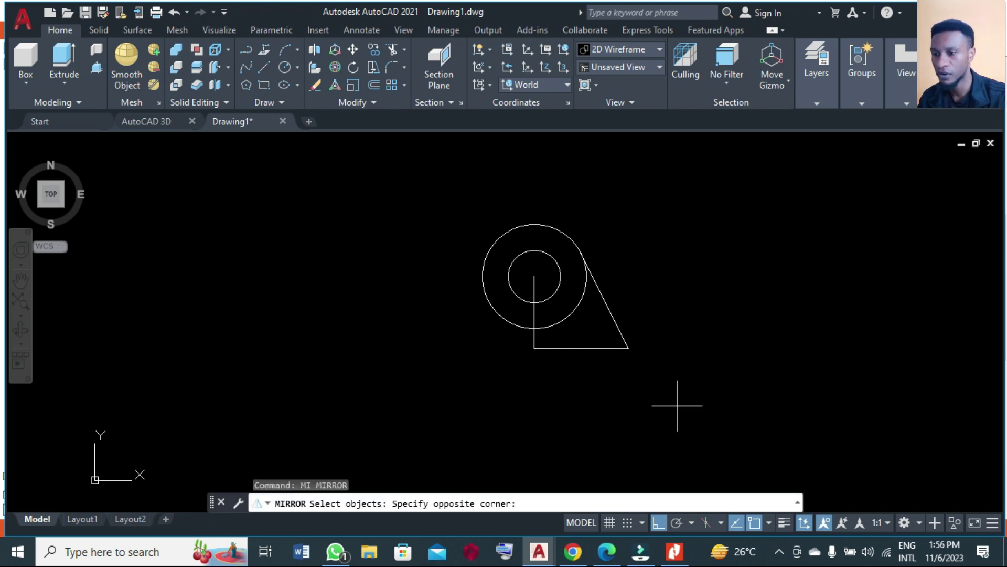
{"action": "left_click", "coordinate": [622, 329]}
{"action": "key", "text": "Return"}
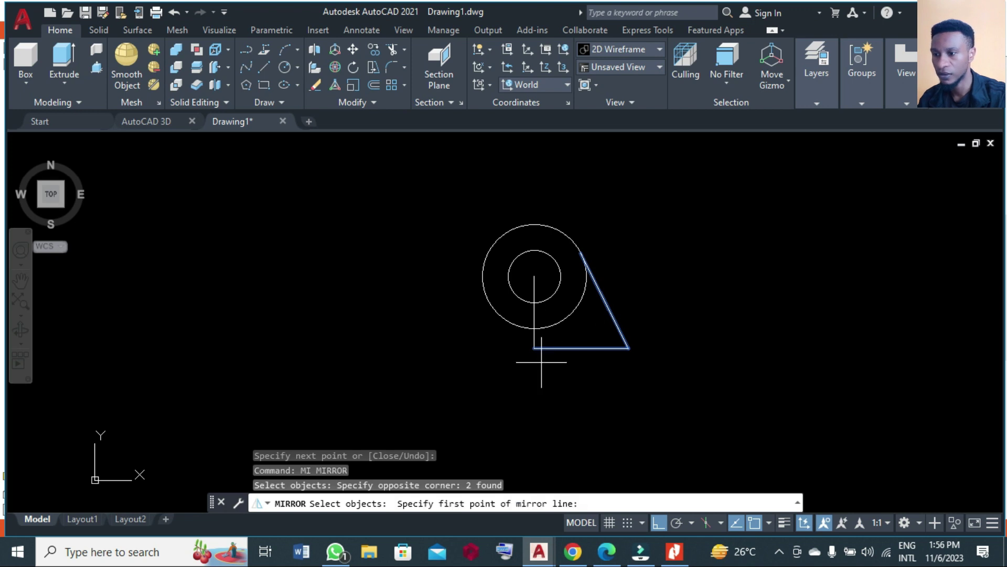
{"action": "left_click", "coordinate": [535, 275]}
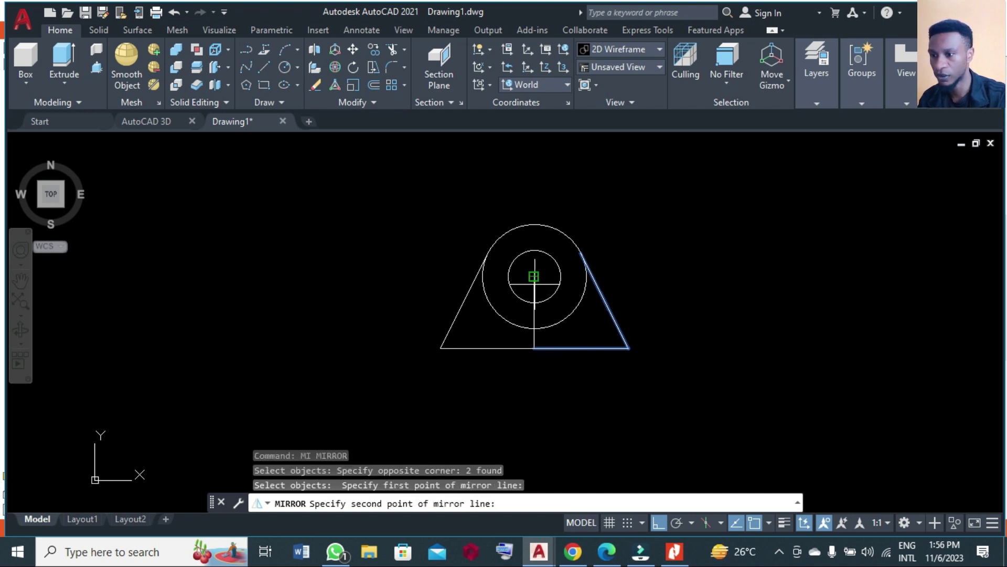
{"action": "left_click", "coordinate": [532, 358]}
{"action": "key", "text": "Return"}
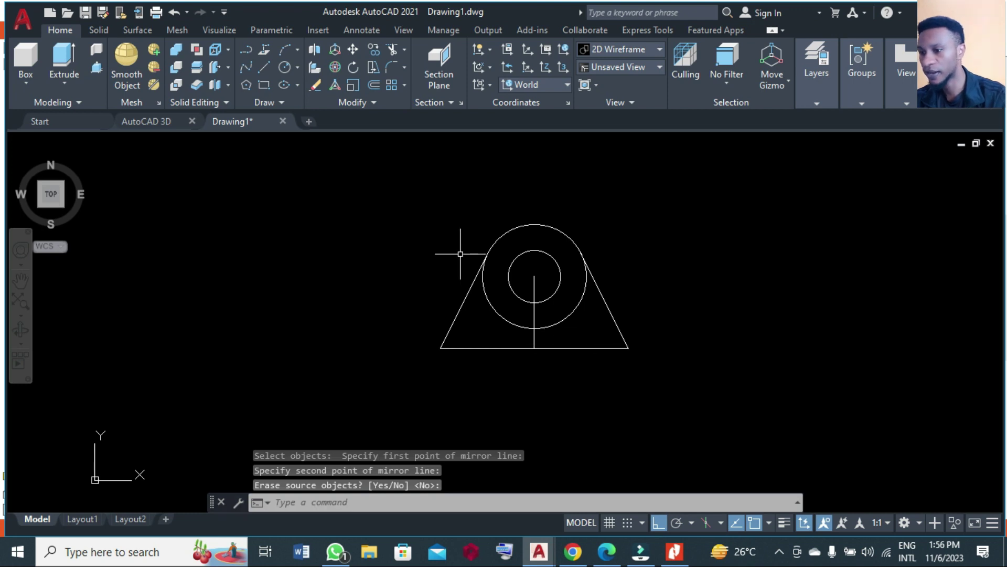
{"action": "left_click", "coordinate": [265, 86]}
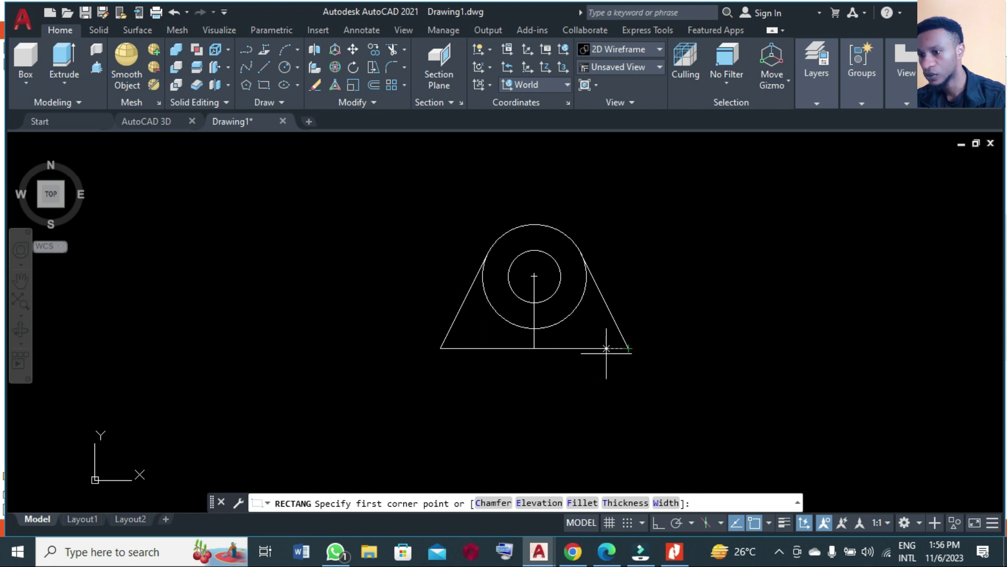
{"action": "left_click", "coordinate": [441, 348]}
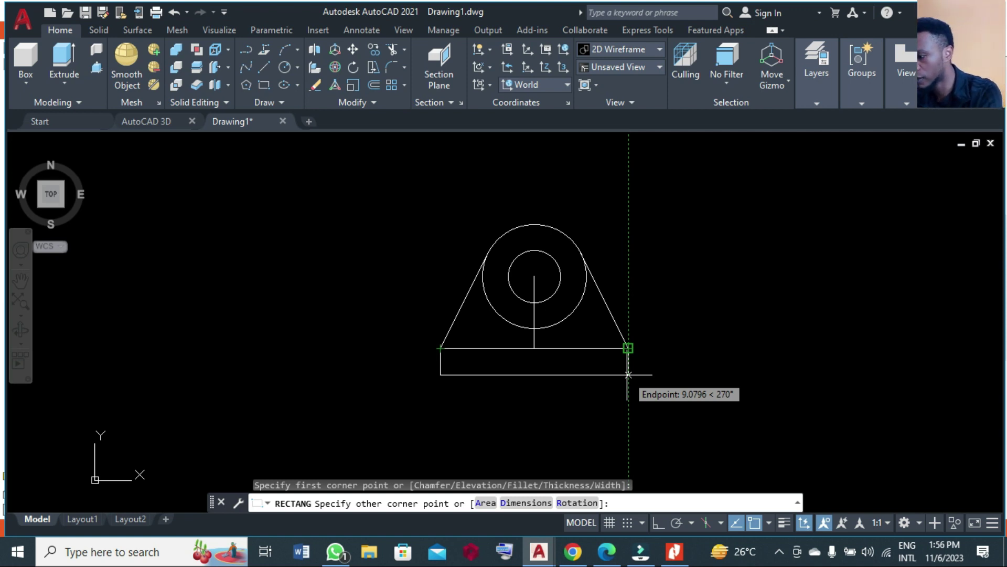
{"action": "key", "text": "F8"}
{"action": "type", "text": "@65,"}
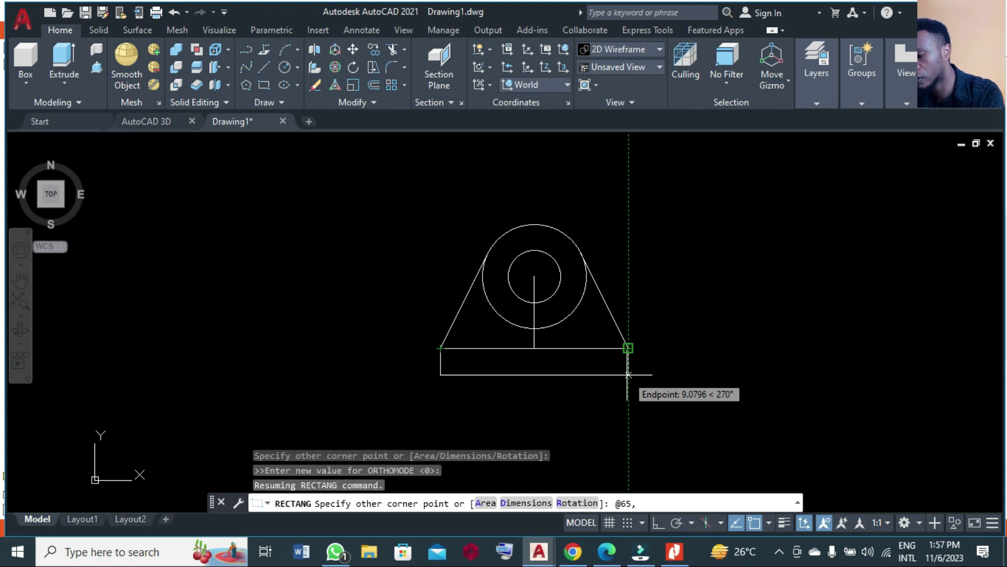
{"action": "type", "text": "6"}
{"action": "key", "text": "Return"}
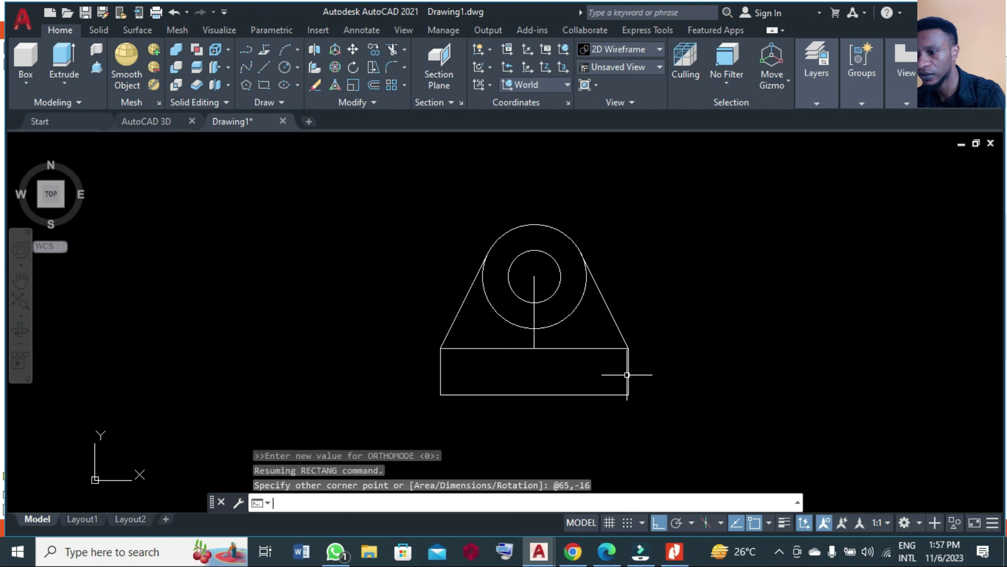
{"action": "scroll", "coordinate": [471, 219], "scroll_direction": "down", "scroll_amount": 3}
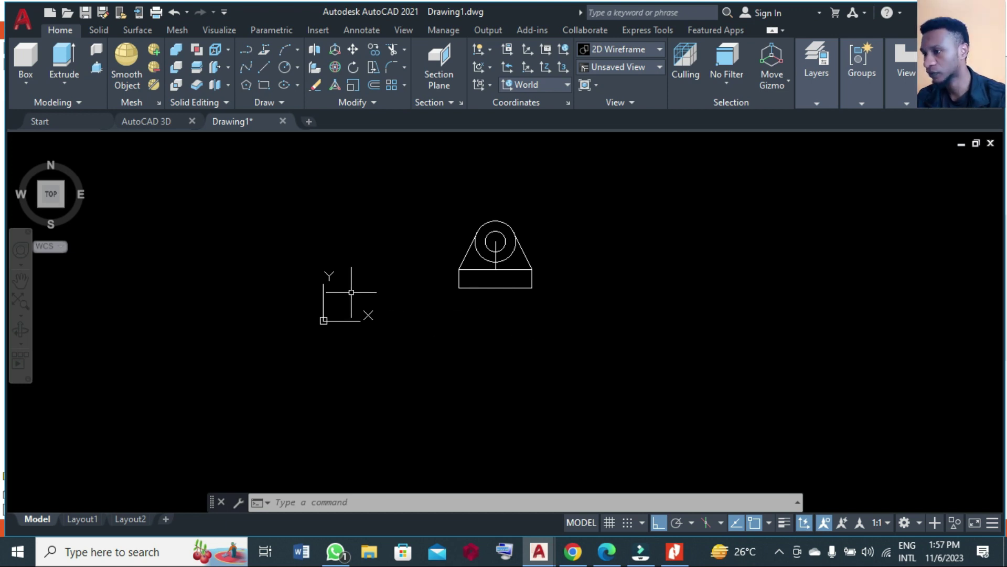
Draw a 19-long vertical line down from the rectangle's bottom midpoint.
{"action": "left_click", "coordinate": [265, 72]}
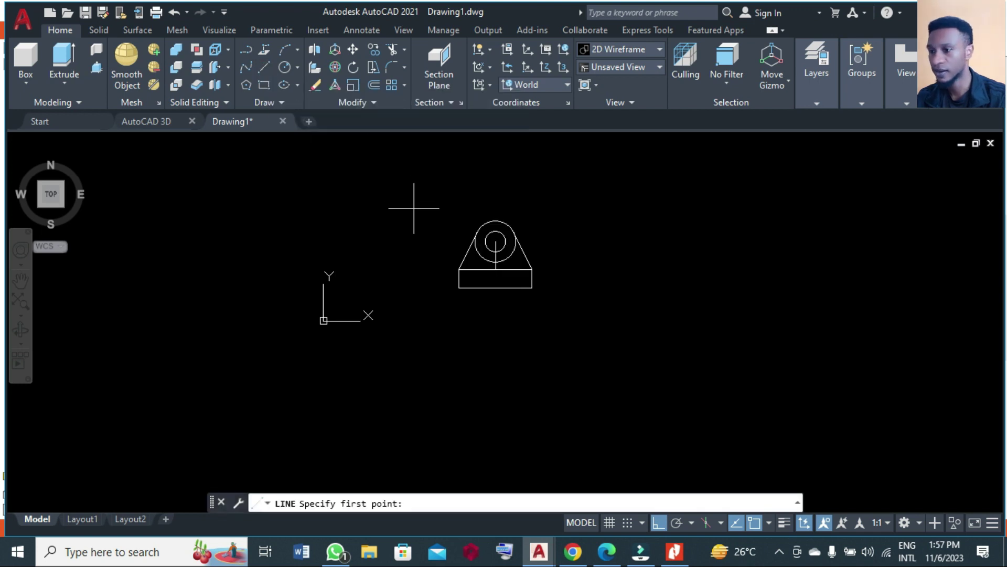
{"action": "left_click", "coordinate": [496, 287]}
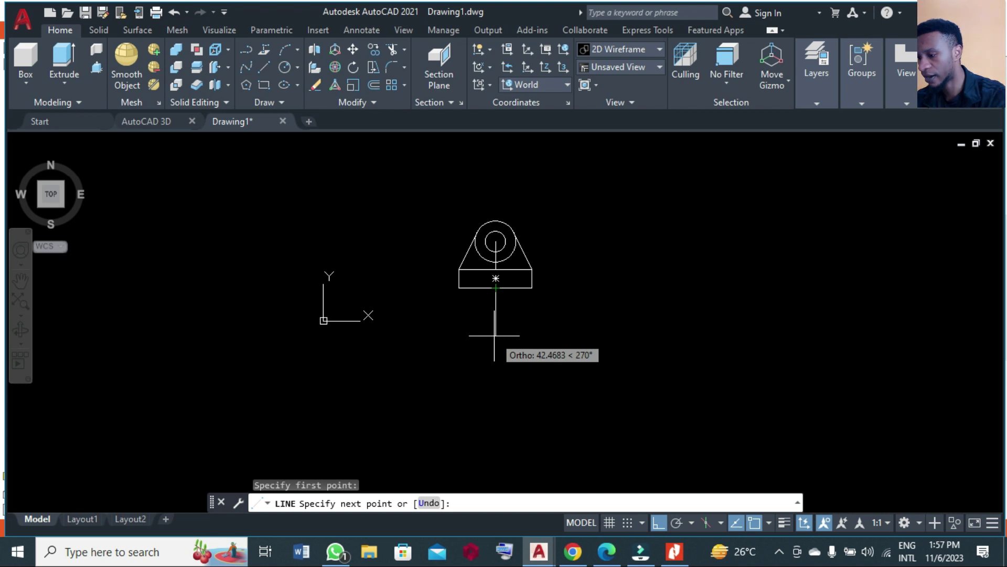
{"action": "type", "text": "19"}
{"action": "key", "text": "Return"}
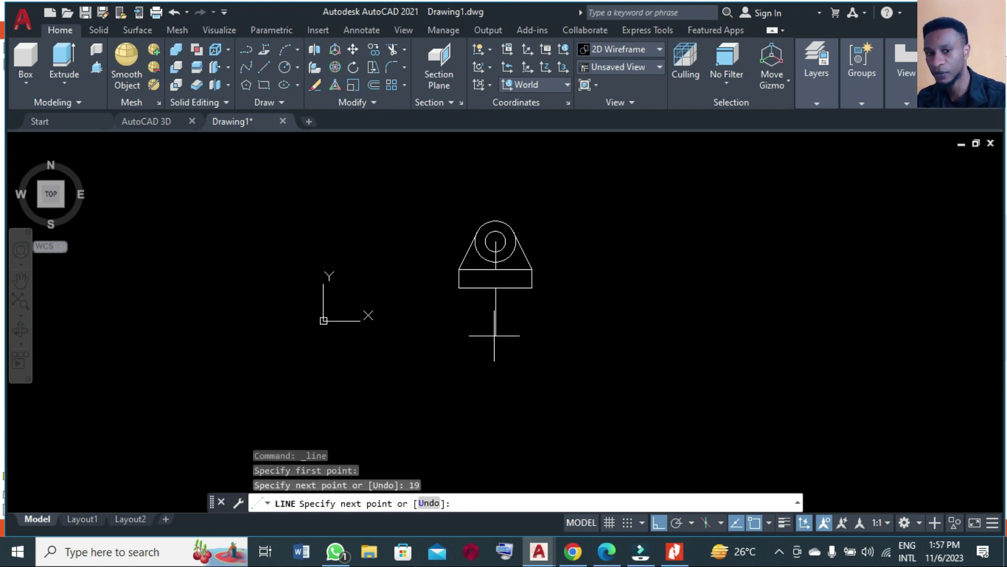
{"action": "key", "text": "Return"}
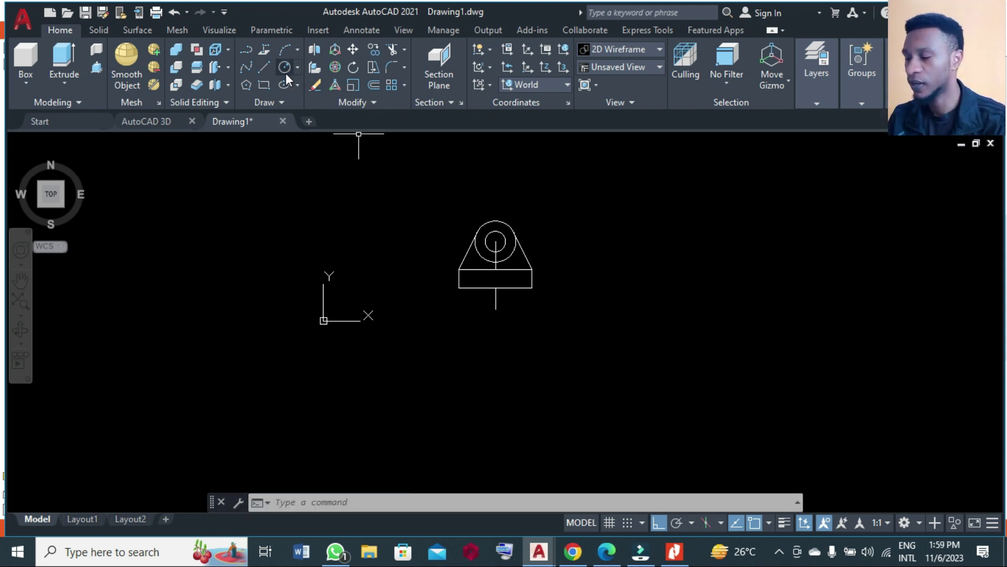
Draw a radius-11 circle centred at the line's lower end.
{"action": "left_click", "coordinate": [286, 74]}
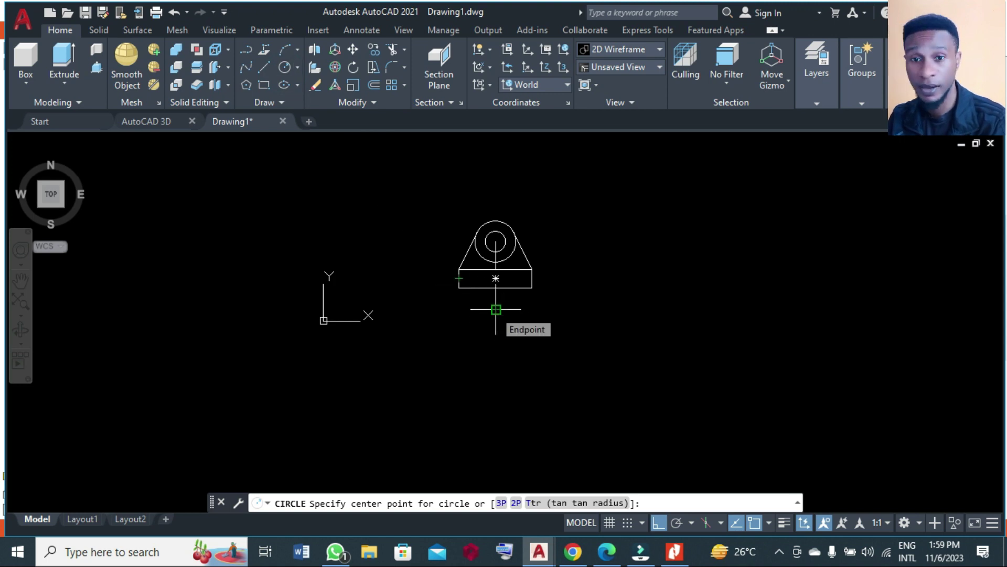
{"action": "left_click", "coordinate": [496, 309]}
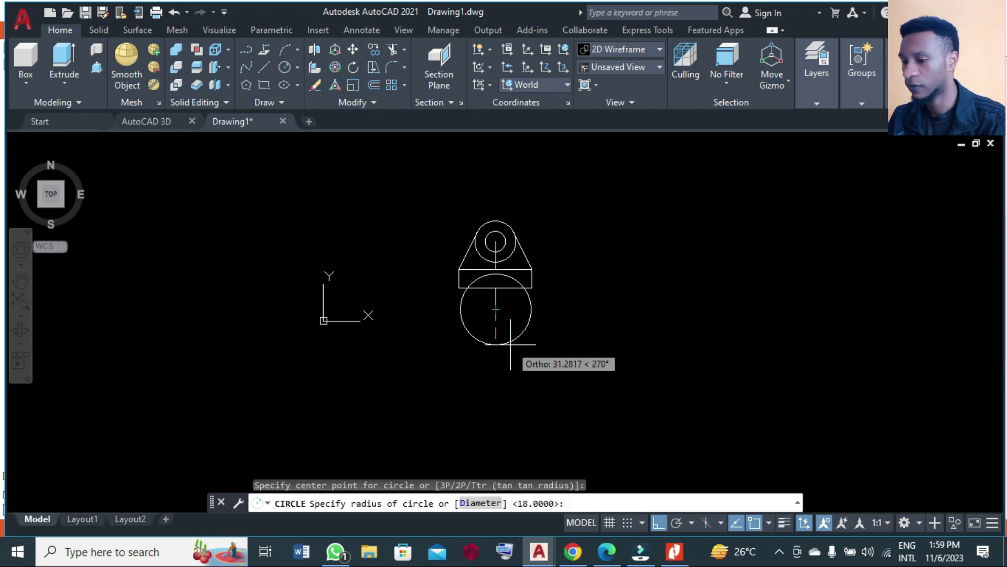
{"action": "type", "text": "r"}
{"action": "key", "text": "Return"}
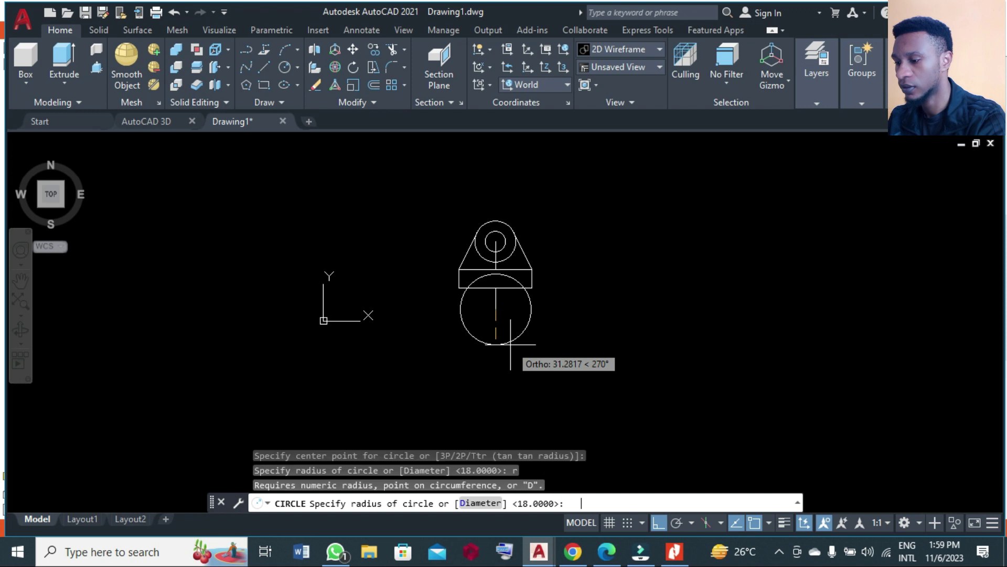
{"action": "type", "text": "11"}
{"action": "key", "text": "Return"}
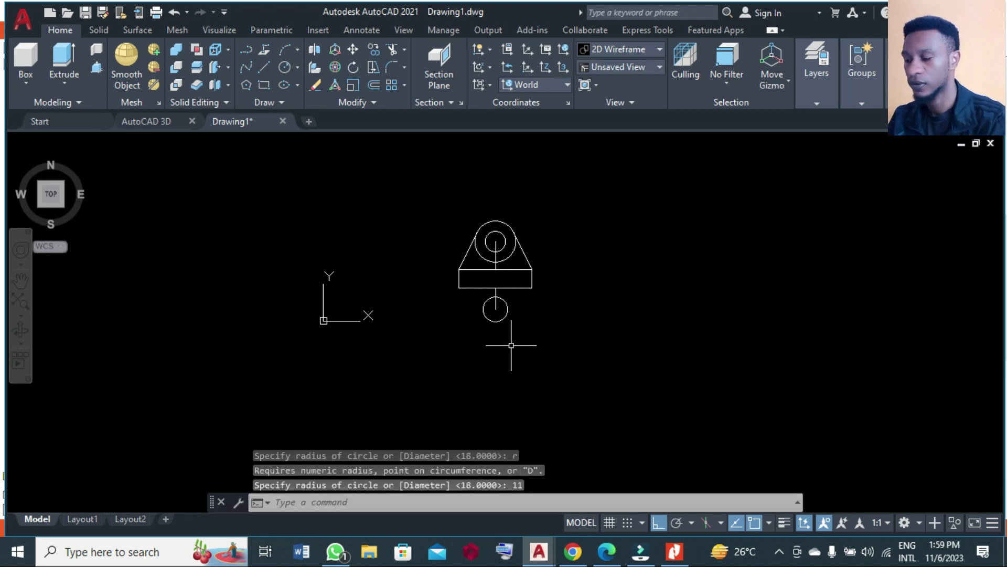
Draw the left leg from the circle's left quadrant: 27 down, 11.5 left, up to the rectangle.
{"action": "left_click", "coordinate": [263, 67]}
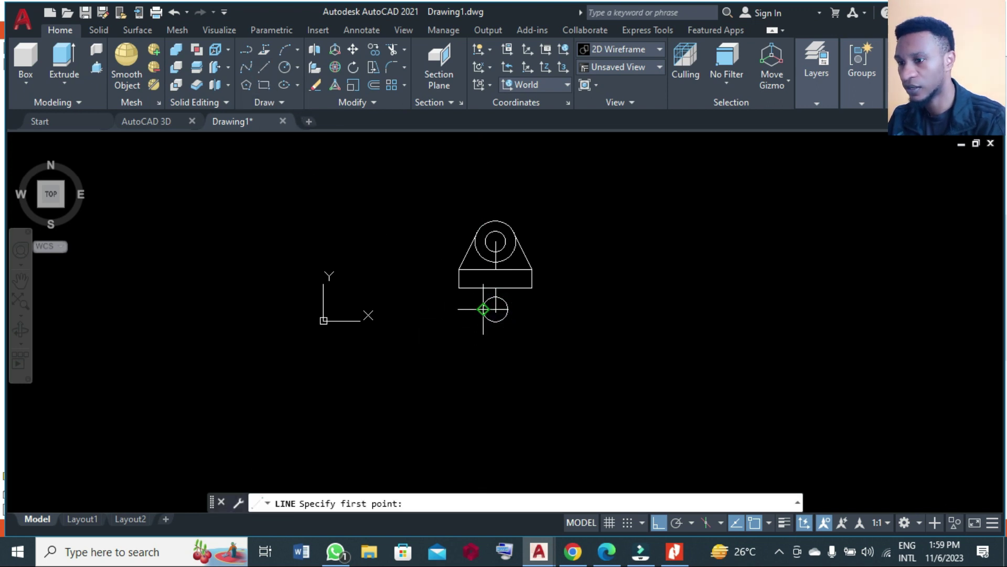
{"action": "scroll", "coordinate": [484, 312], "scroll_direction": "up", "scroll_amount": 4}
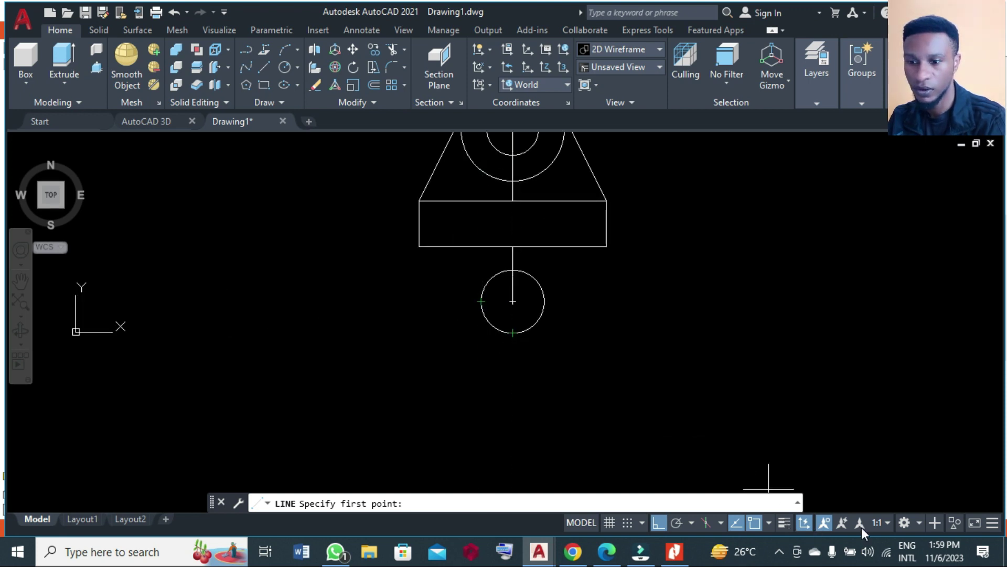
{"action": "left_click", "coordinate": [771, 522]}
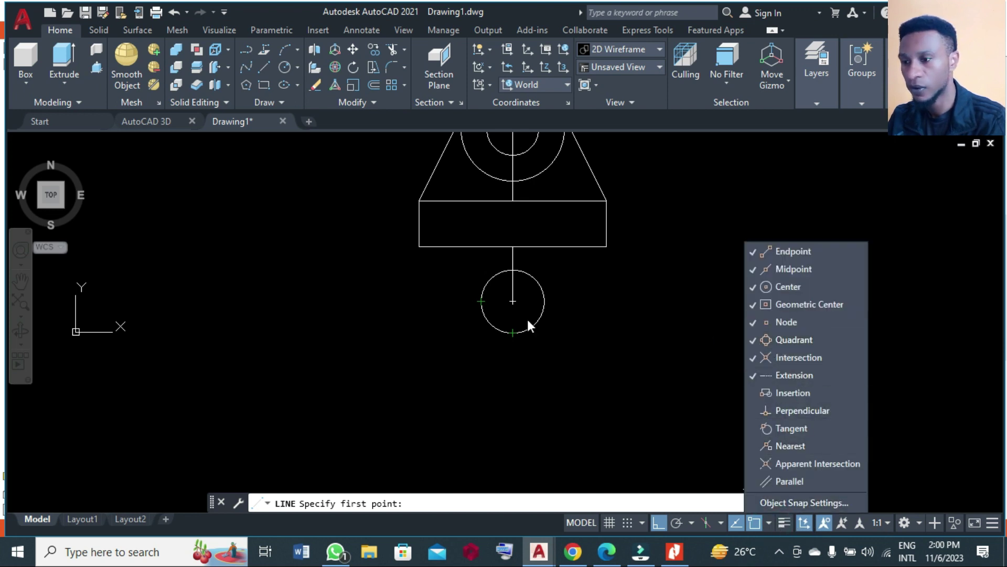
{"action": "left_click", "coordinate": [482, 302]}
{"action": "left_click", "coordinate": [481, 301]}
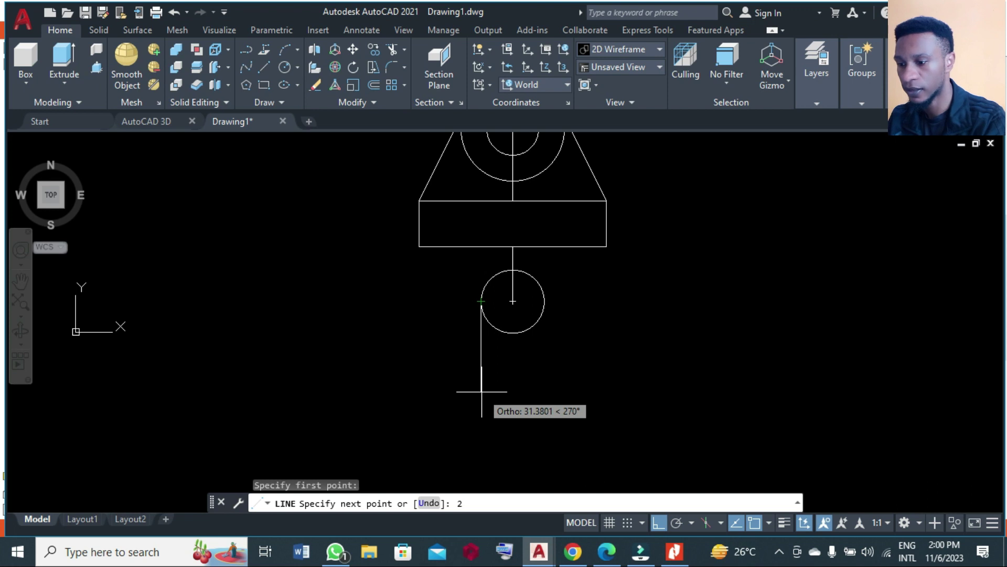
{"action": "type", "text": "27"}
{"action": "key", "text": "Return"}
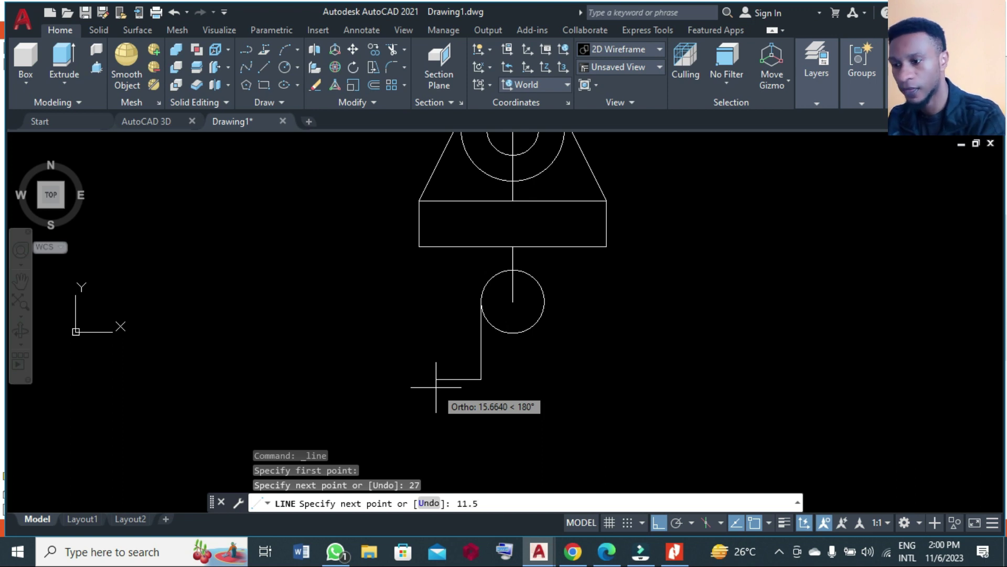
{"action": "key", "text": "Return"}
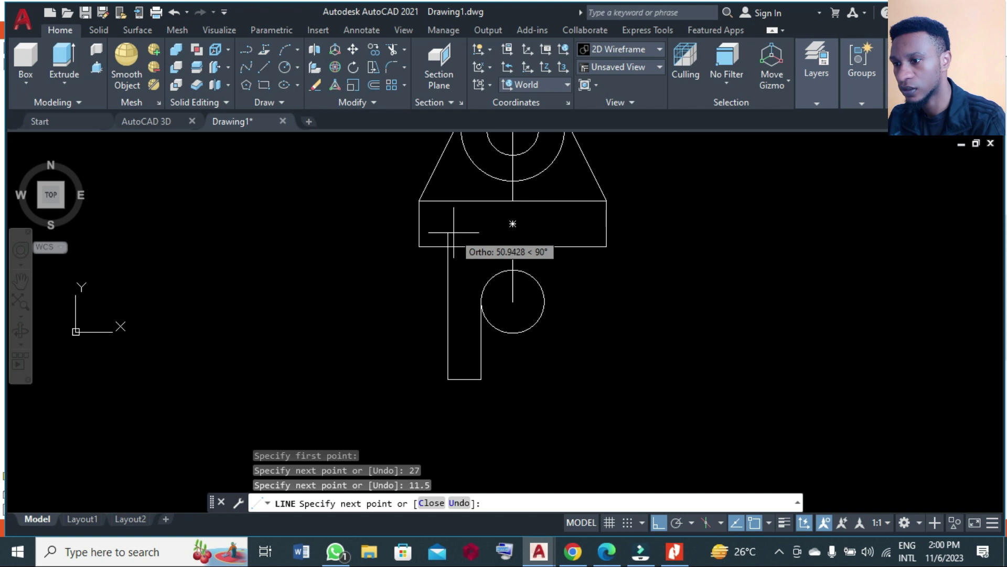
{"action": "left_click", "coordinate": [454, 232]}
{"action": "key", "text": "Return"}
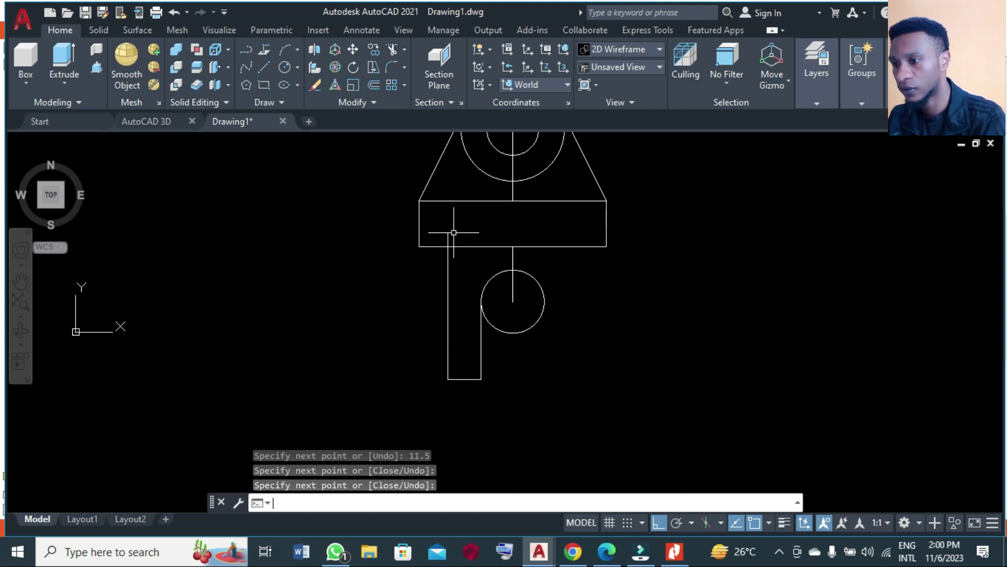
Trim off the leg line's stub inside the rectangle.
{"action": "type", "text": "tr"}
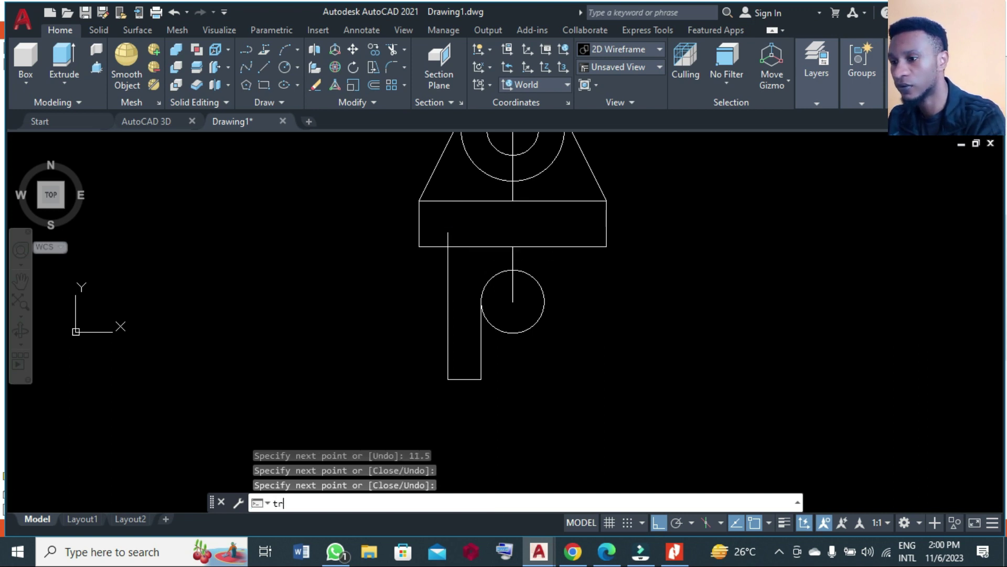
{"action": "key", "text": "Return"}
{"action": "left_click", "coordinate": [449, 236]}
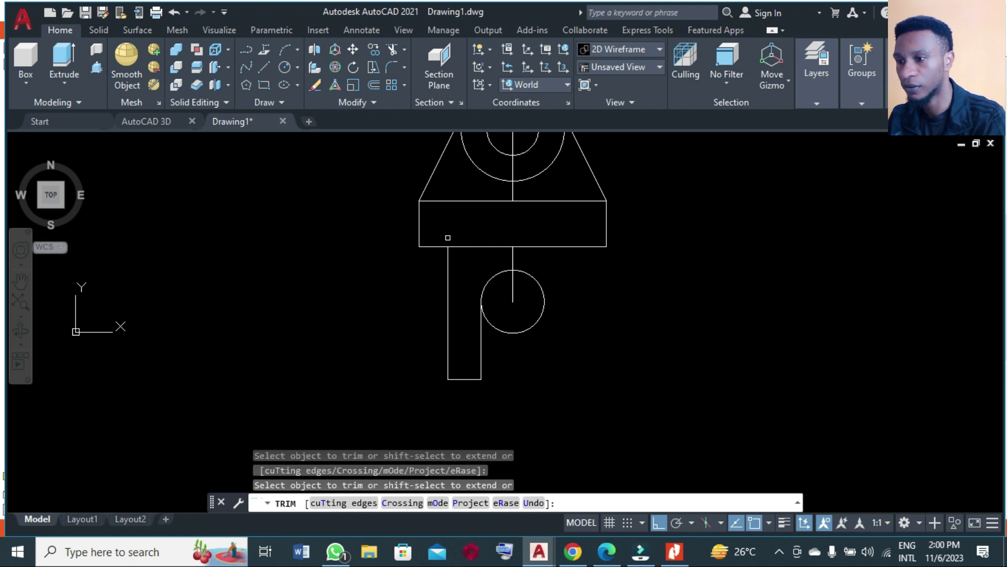
{"action": "type", "text": "m"}
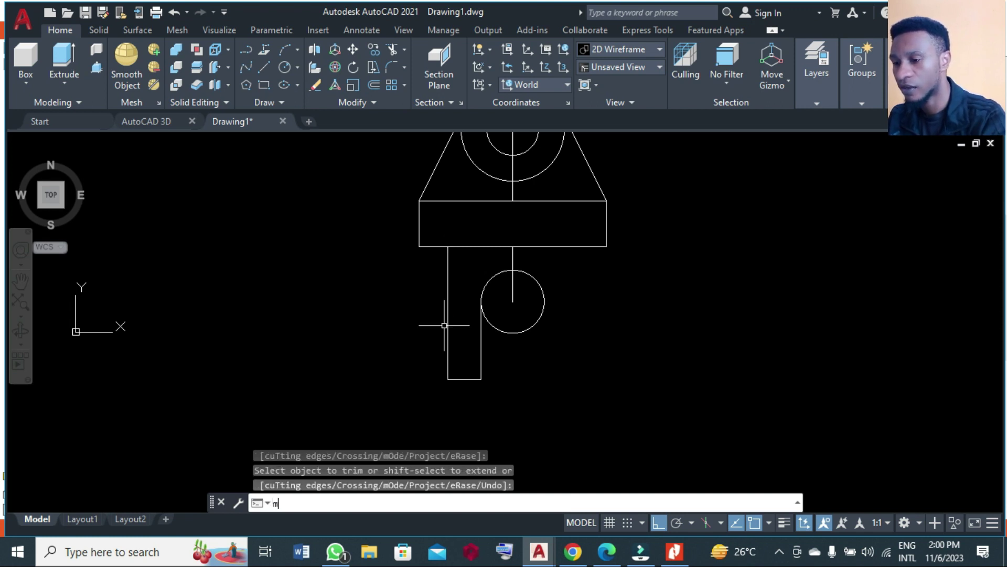
{"action": "type", "text": "i"}
{"action": "key", "text": "Return"}
Mirror the three left-leg lines about the lower circle's vertical centreline, keeping the originals.
{"action": "left_click", "coordinate": [499, 388]}
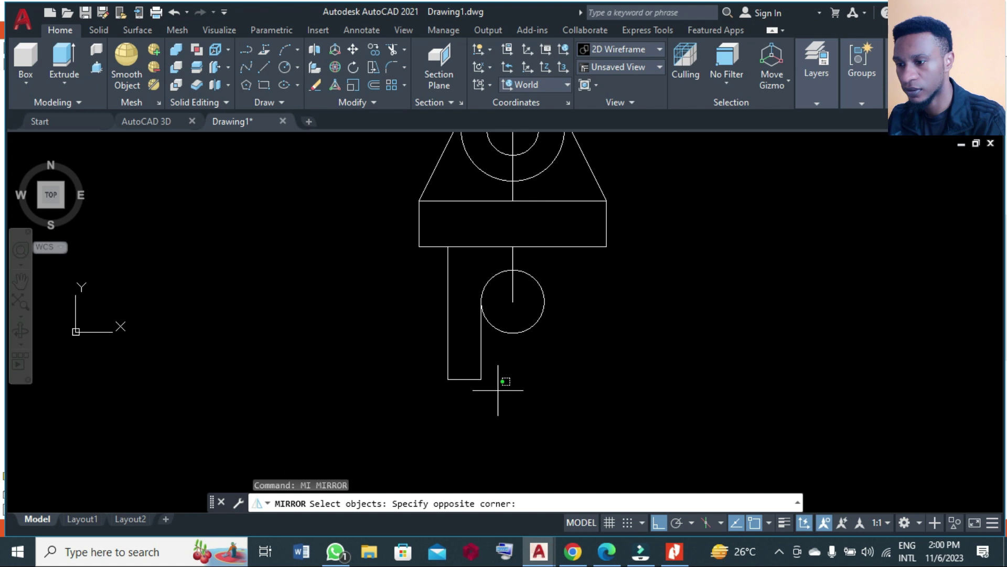
{"action": "left_click", "coordinate": [436, 358]}
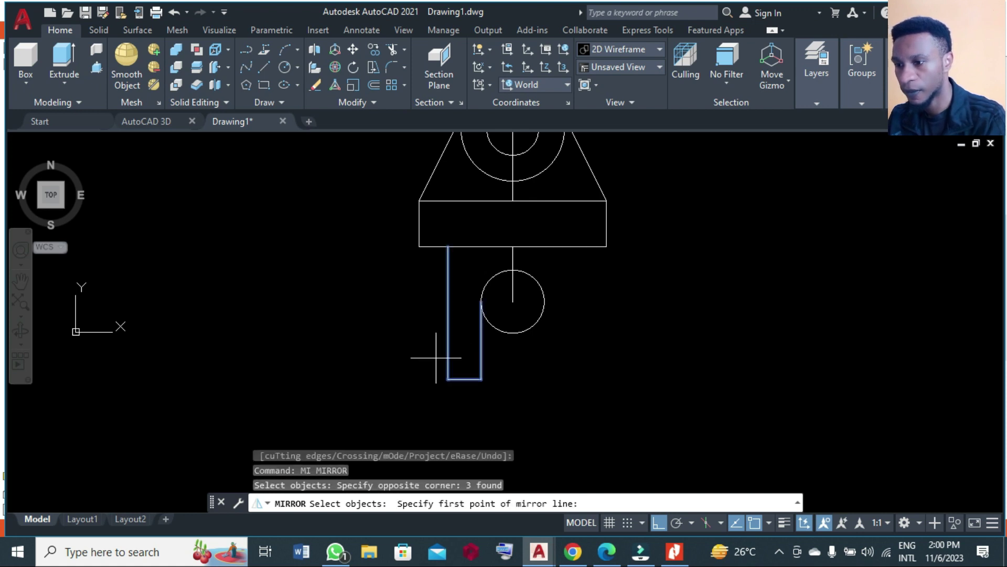
{"action": "left_click", "coordinate": [513, 302]}
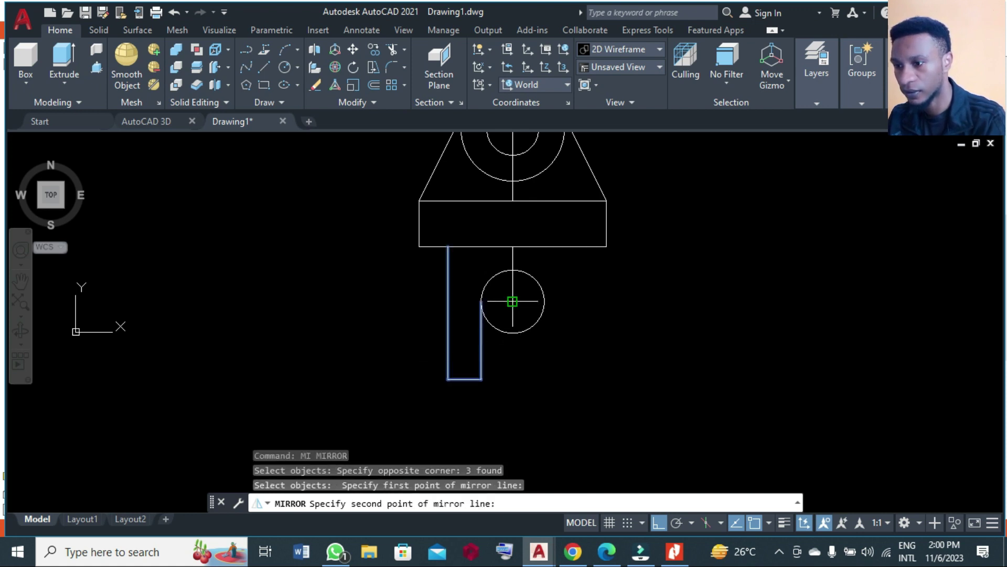
{"action": "left_click", "coordinate": [516, 375]}
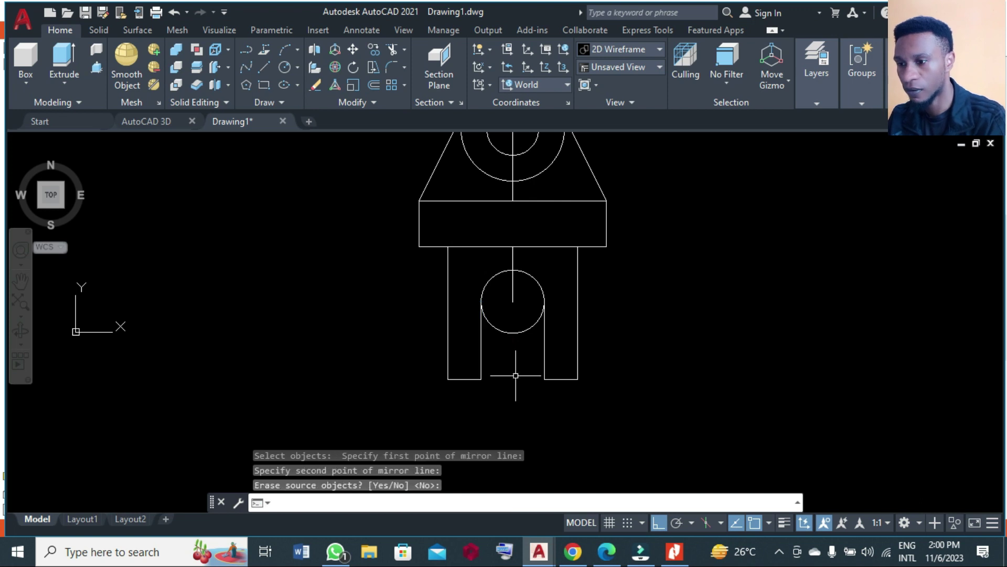
{"action": "key", "text": "Return"}
{"action": "scroll", "coordinate": [637, 346], "scroll_direction": "down", "scroll_amount": 2}
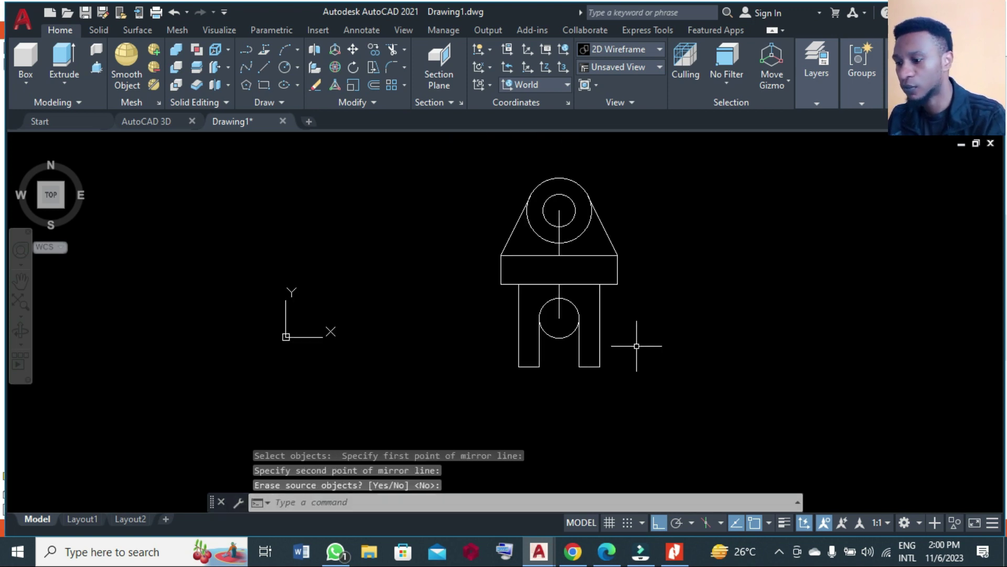
Erase the two vertical centre lines of the upper and lower circles.
{"action": "type", "text": "E"}
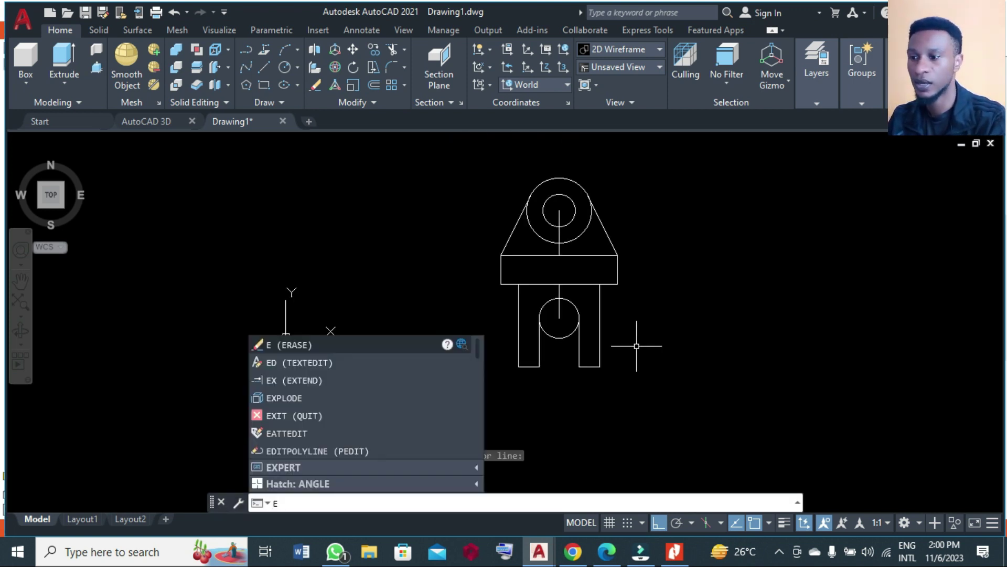
{"action": "key", "text": "Return"}
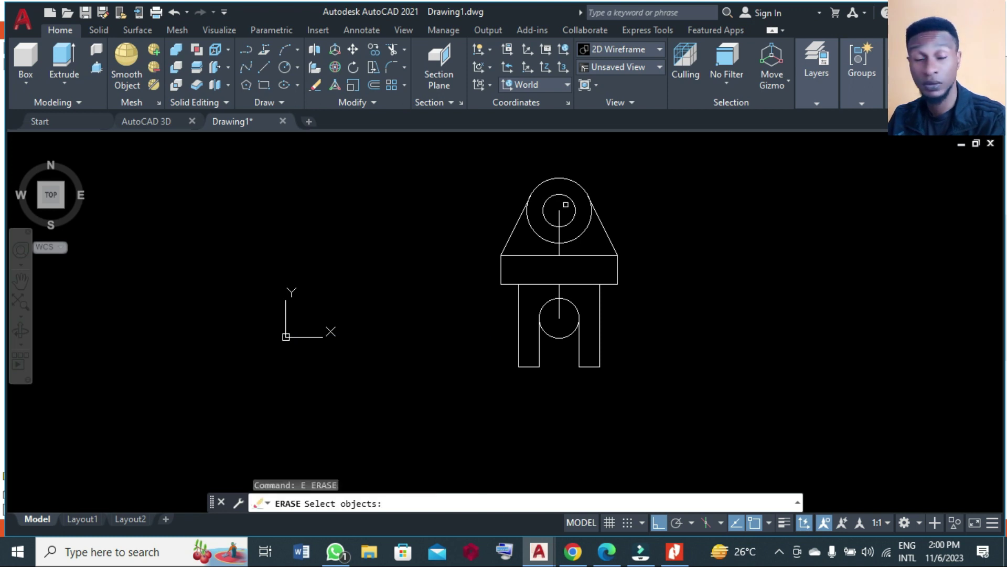
{"action": "left_click", "coordinate": [566, 204]}
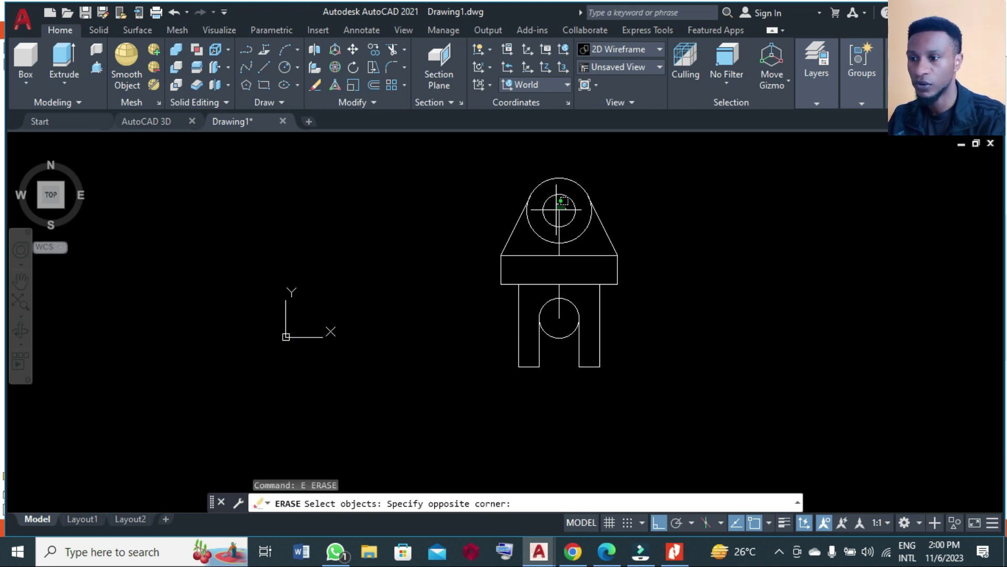
{"action": "left_click", "coordinate": [554, 223]}
{"action": "left_click", "coordinate": [559, 297]}
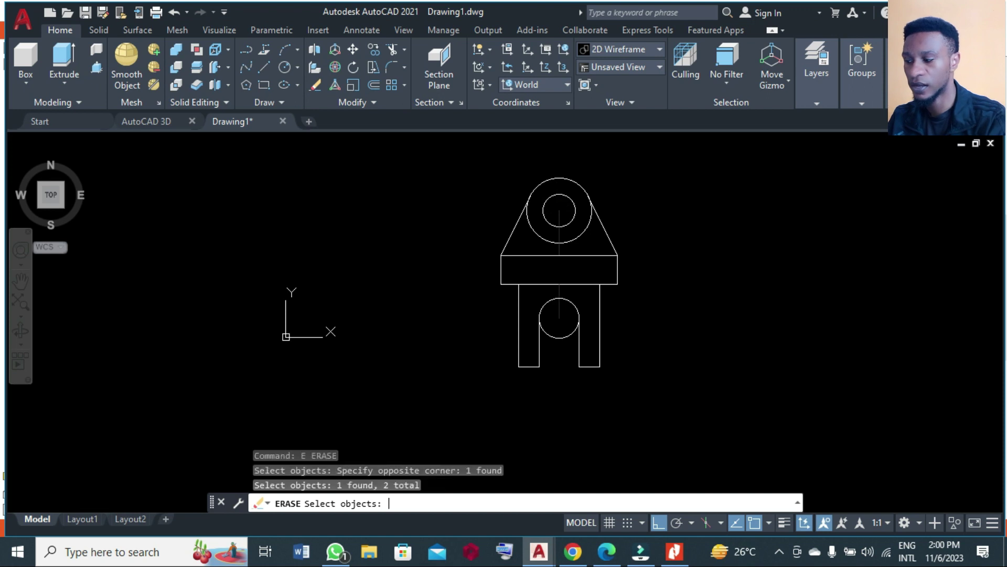
{"action": "key", "text": "Return"}
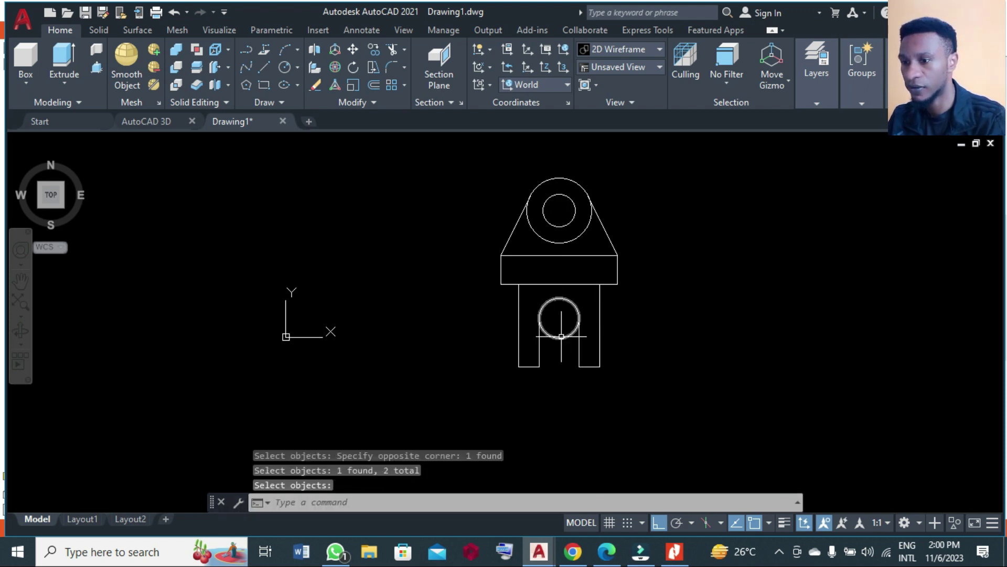
Trim away the lower half of the small circle to leave an arched slot.
{"action": "type", "text": "tr"}
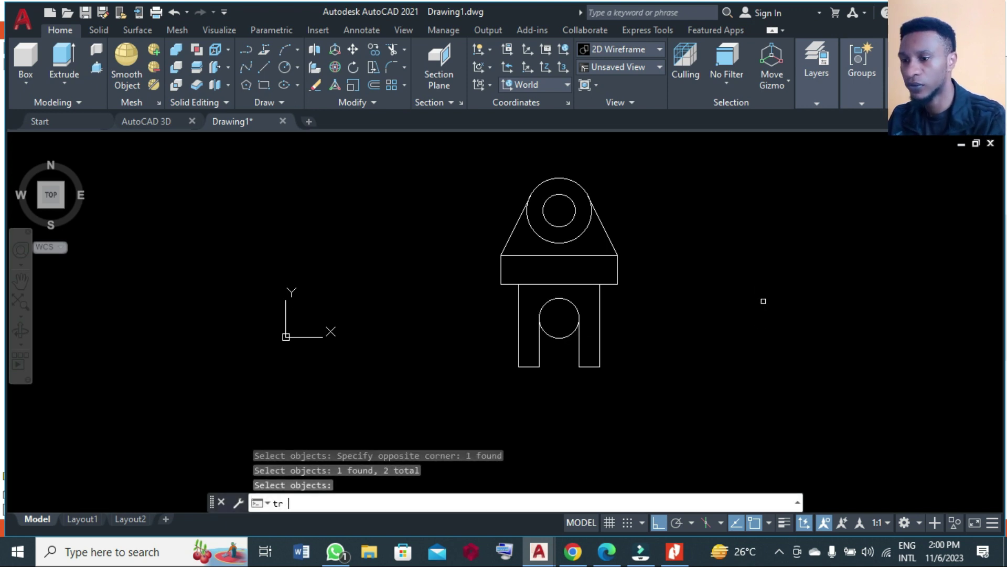
{"action": "key", "text": "Return"}
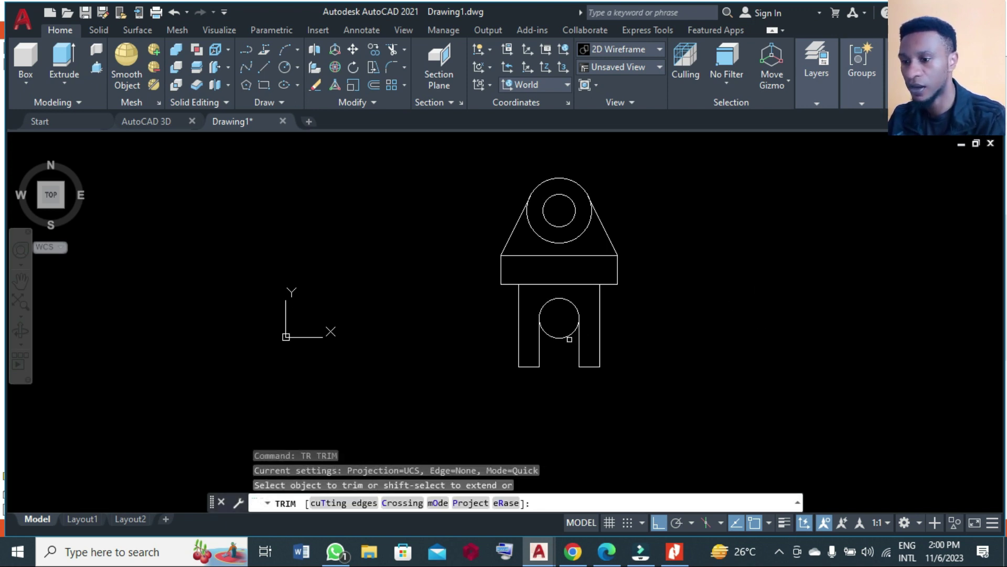
{"action": "left_click", "coordinate": [566, 336]}
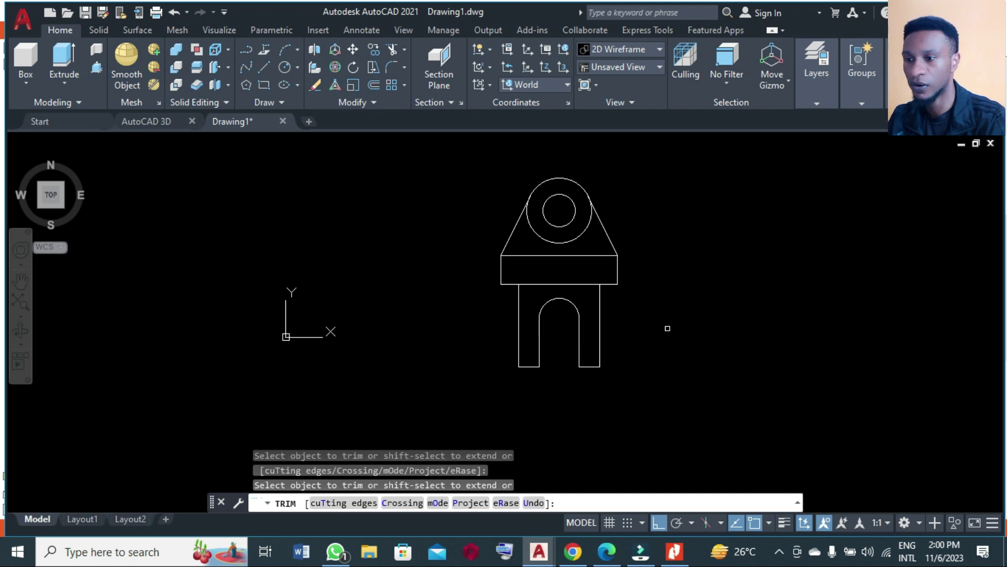
{"action": "scroll", "coordinate": [758, 292], "scroll_direction": "down", "scroll_amount": 1}
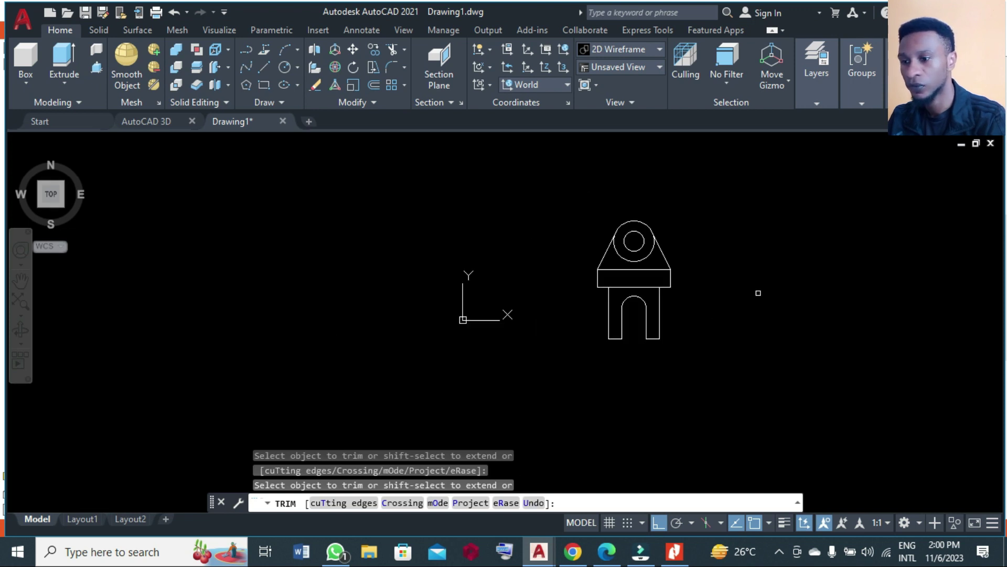
{"action": "key", "text": "Return"}
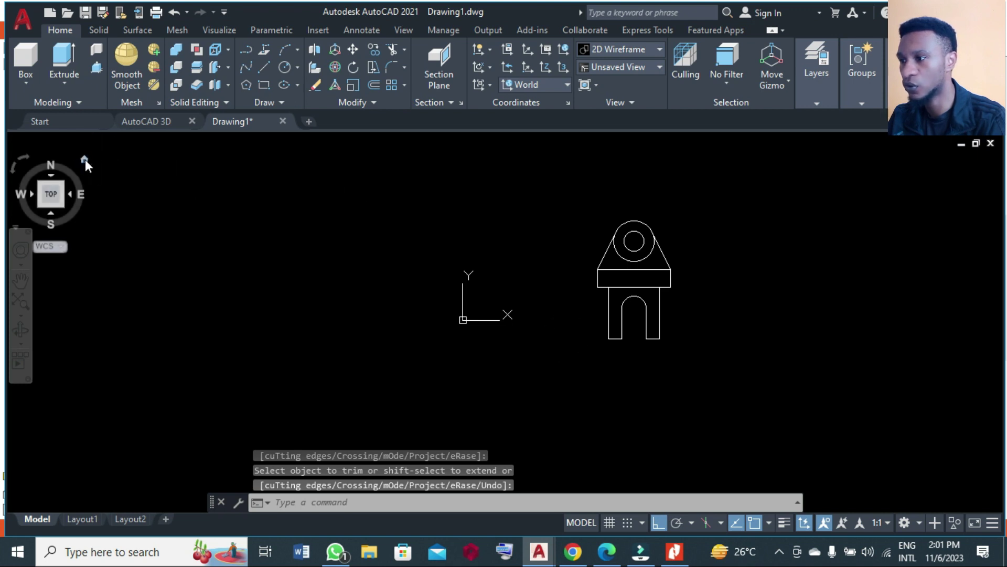
Switch to an angled 3D view and press-pull the top hole ring into a 16-unit boss.
{"action": "left_click", "coordinate": [84, 159]}
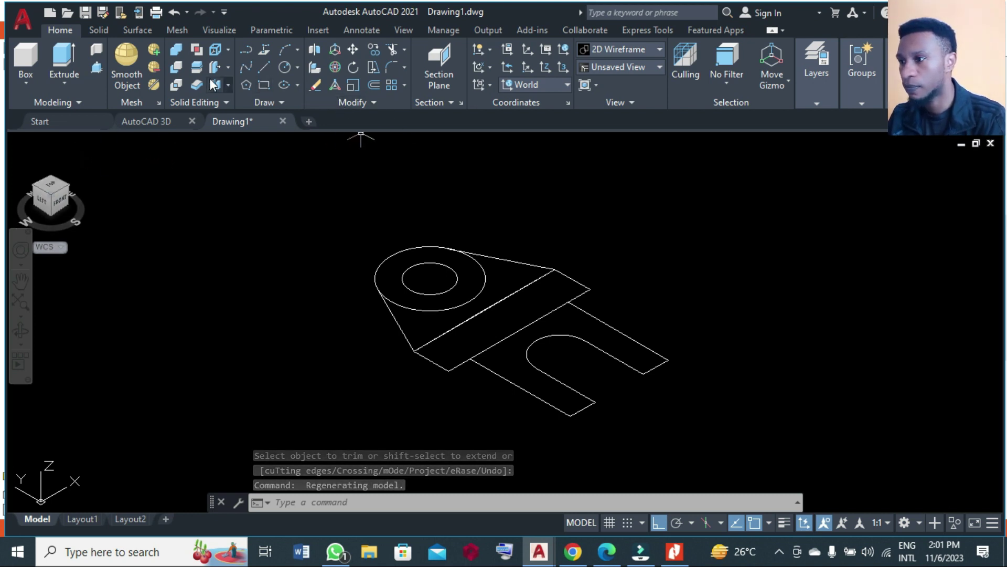
{"action": "left_click", "coordinate": [100, 71]}
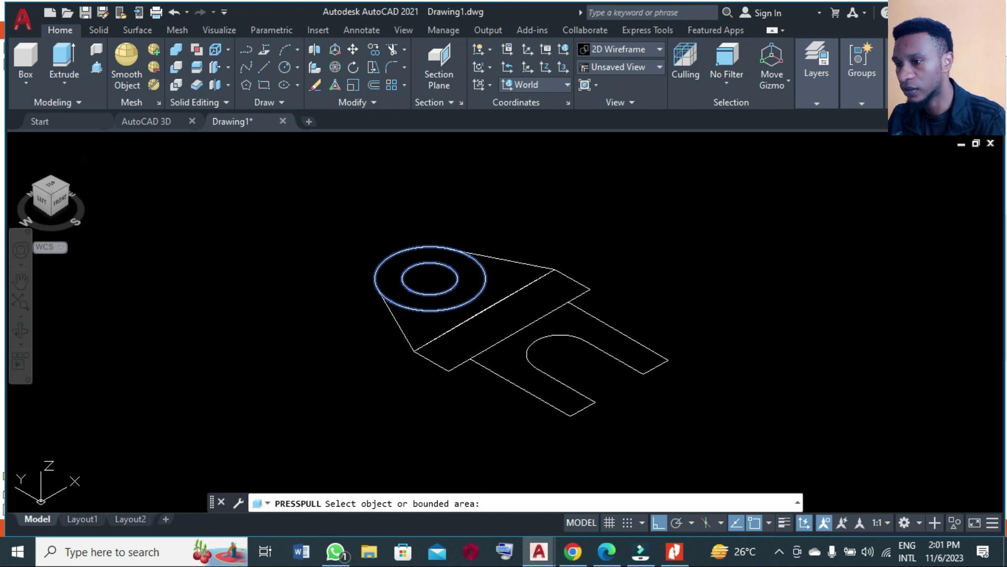
{"action": "left_click", "coordinate": [394, 283]}
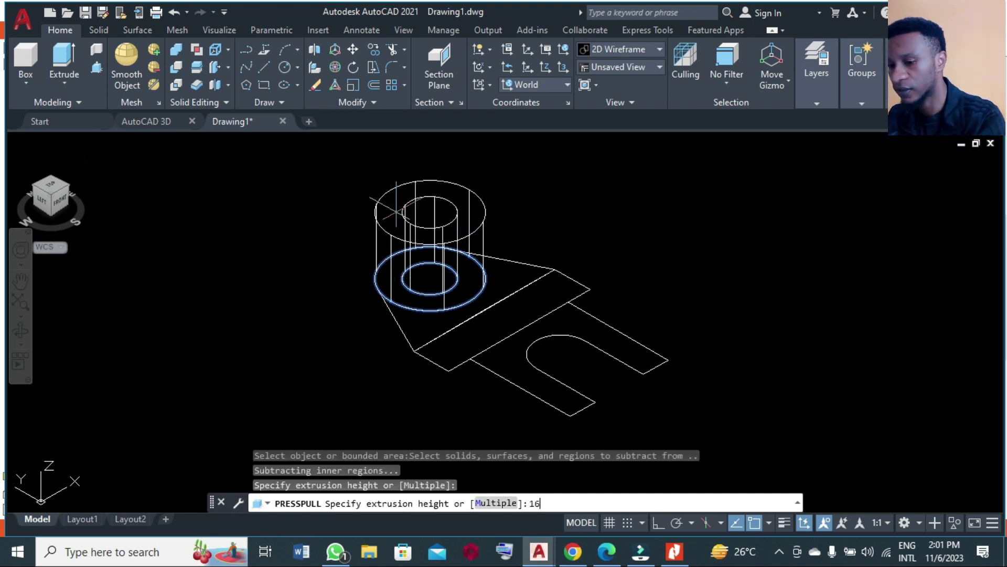
{"action": "key", "text": "Return"}
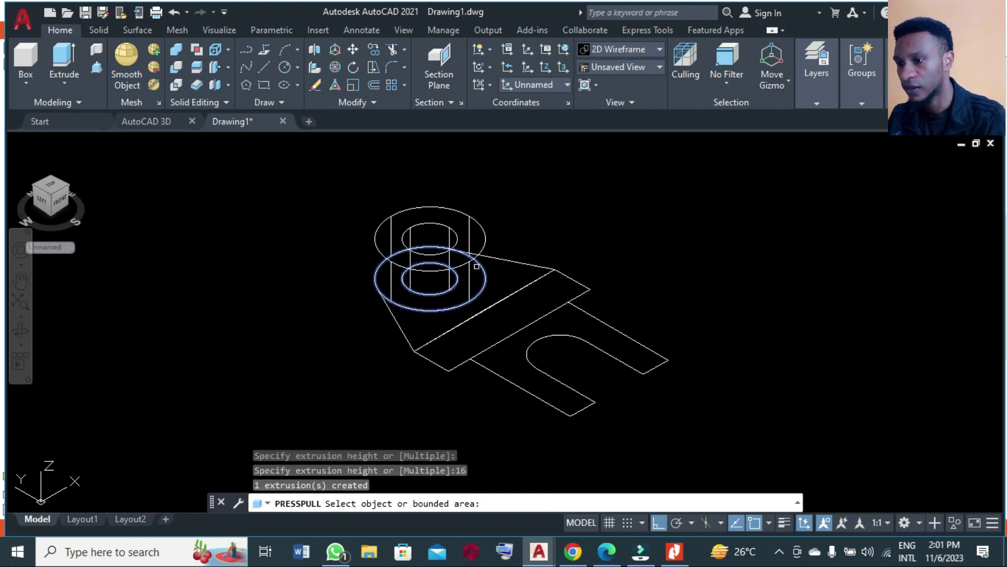
Press-pull the triangular rib 12, the base strip 25 and the U-shaped plate 12.
{"action": "left_click", "coordinate": [498, 278]}
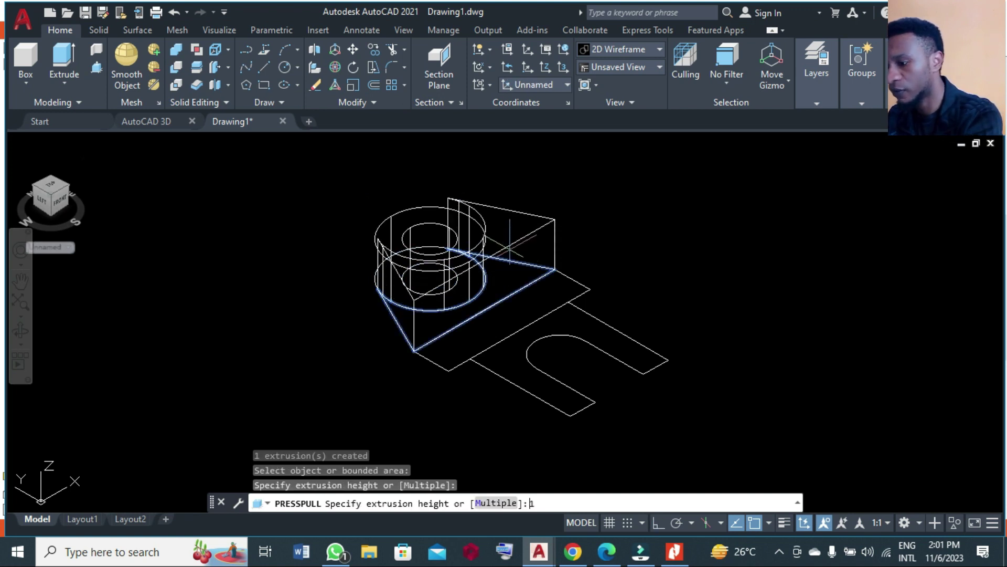
{"action": "type", "text": "12"}
{"action": "key", "text": "Return"}
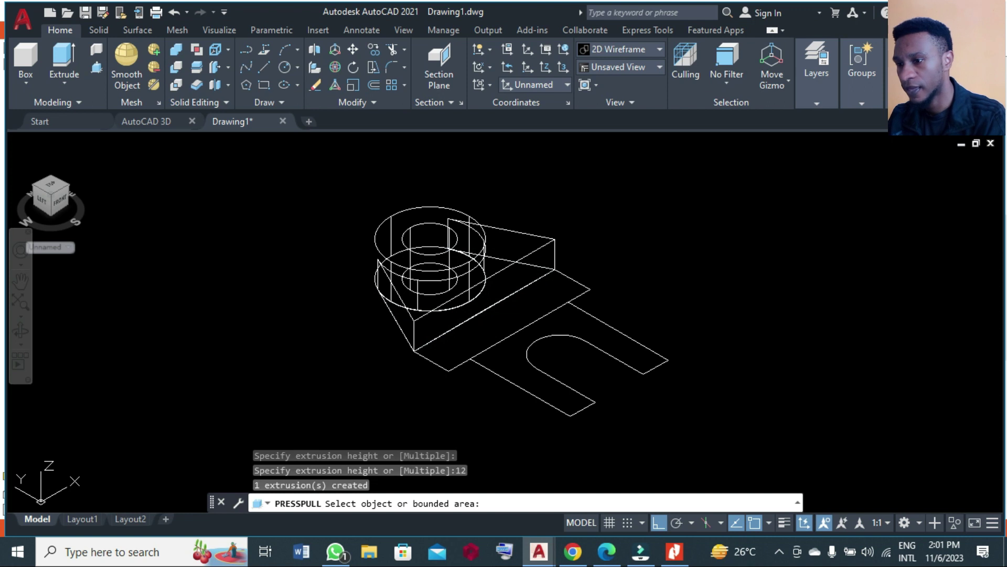
{"action": "left_click", "coordinate": [502, 320]}
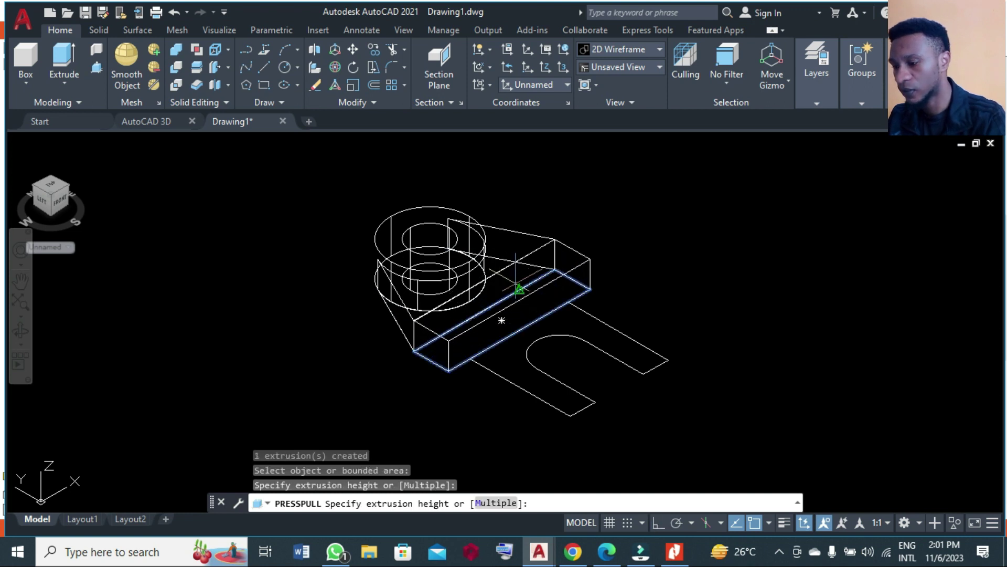
{"action": "type", "text": "25"}
{"action": "key", "text": "Return"}
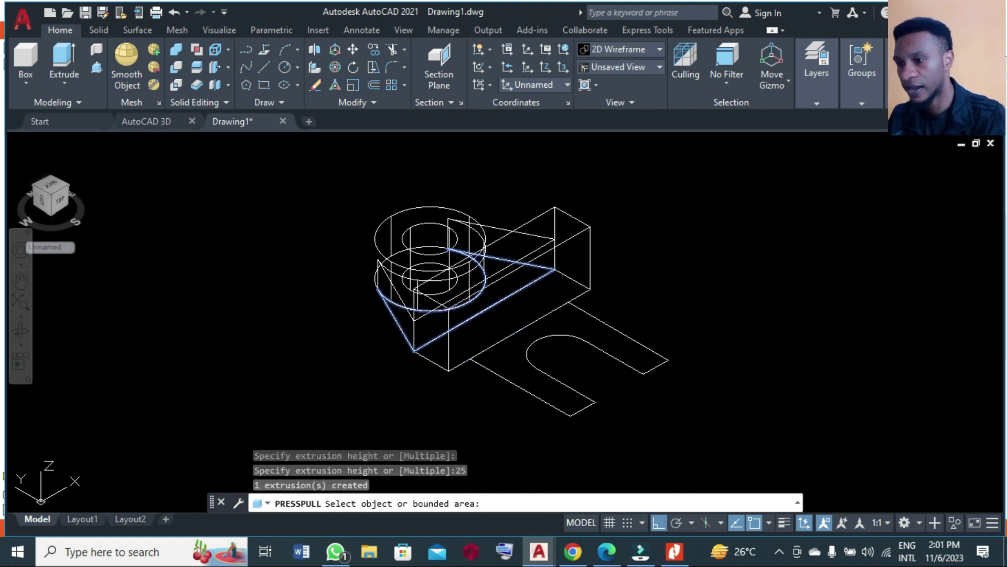
{"action": "left_click", "coordinate": [532, 341]}
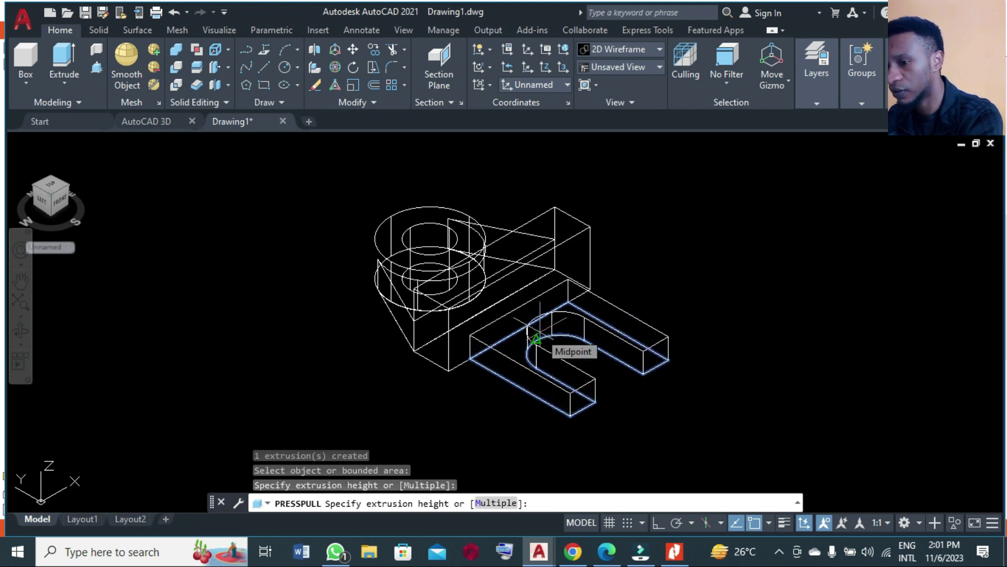
{"action": "type", "text": "12"}
{"action": "key", "text": "Return"}
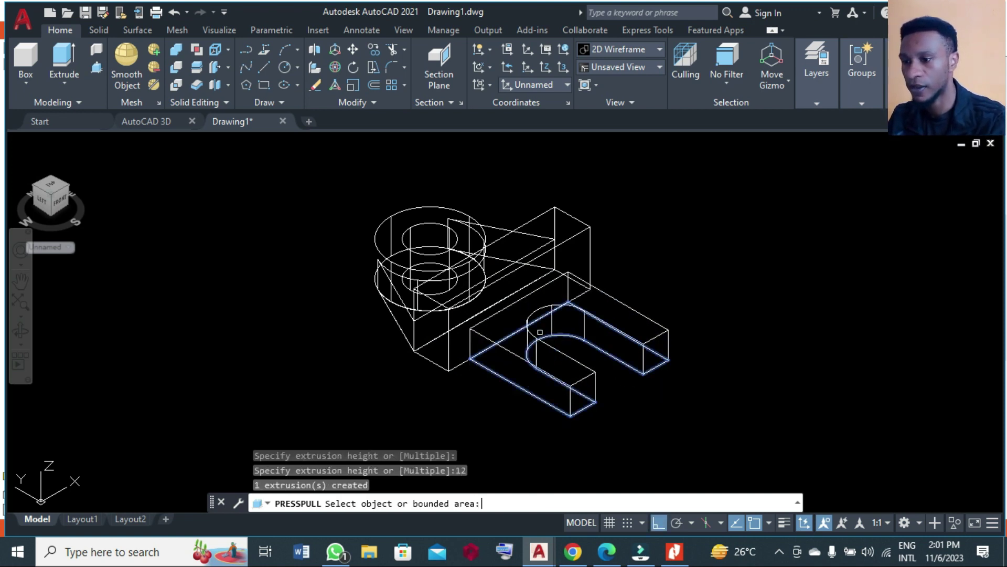
{"action": "key", "text": "Return"}
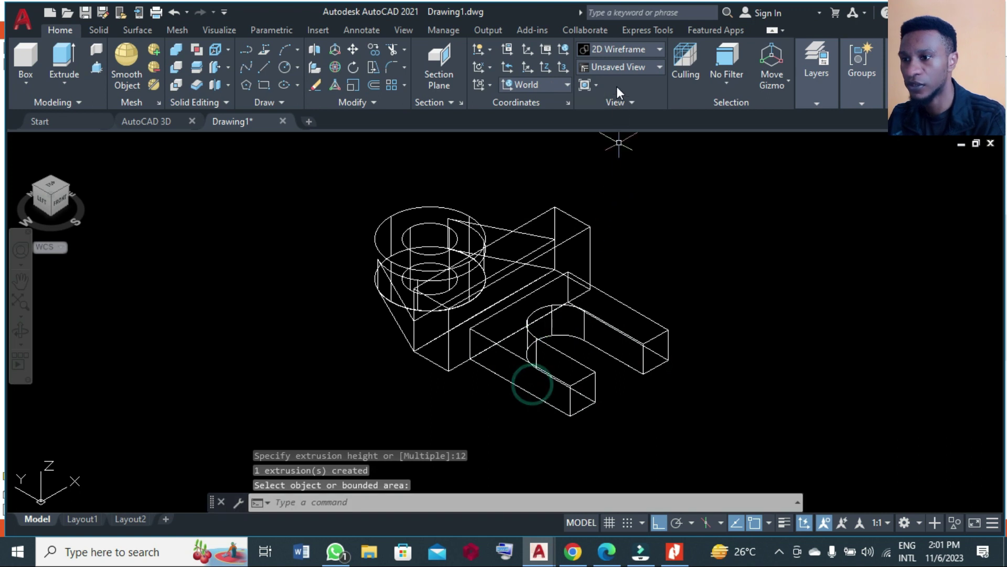
Set the visual style to Shaded and orbit the bracket to view its other side.
{"action": "left_click", "coordinate": [612, 50]}
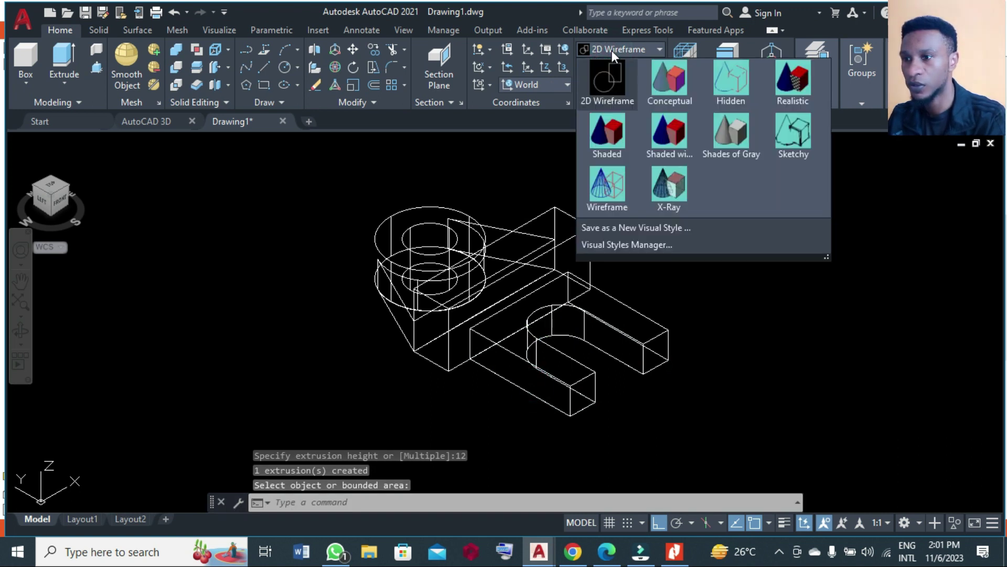
{"action": "left_click", "coordinate": [609, 124]}
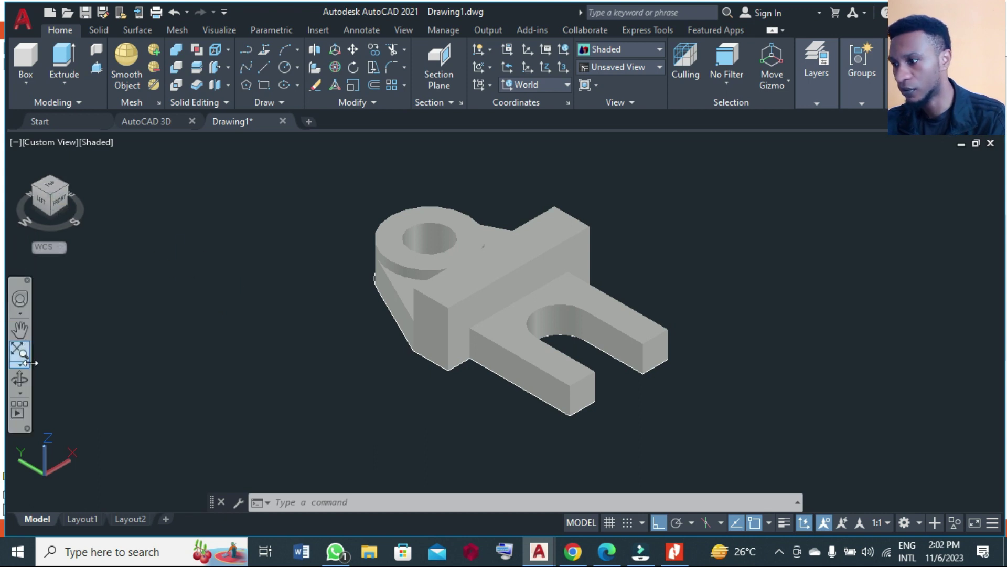
{"action": "left_click", "coordinate": [20, 379]}
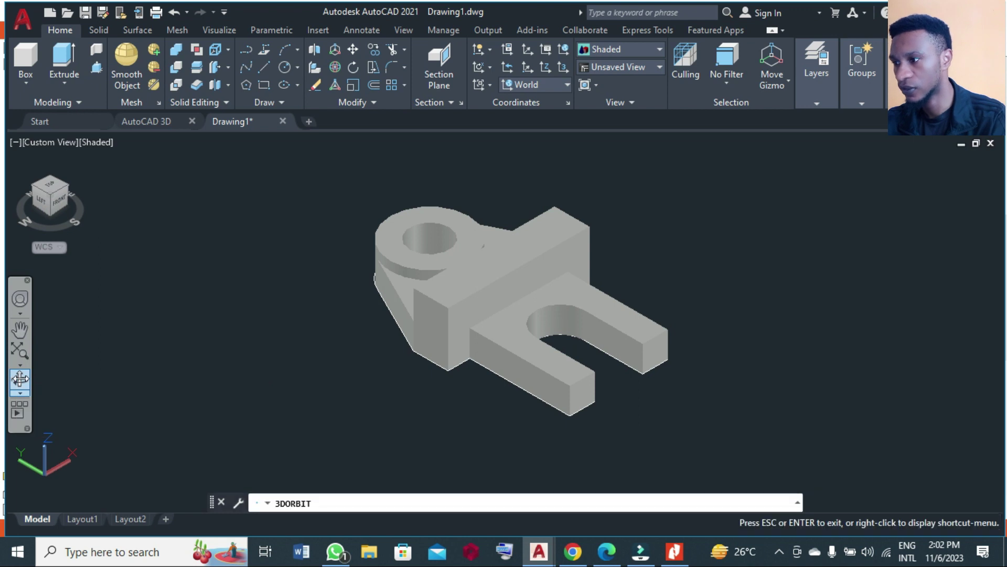
{"action": "left_click_drag", "start_coordinate": [580, 303], "coordinate": [393, 310]}
{"action": "key", "text": "Escape"}
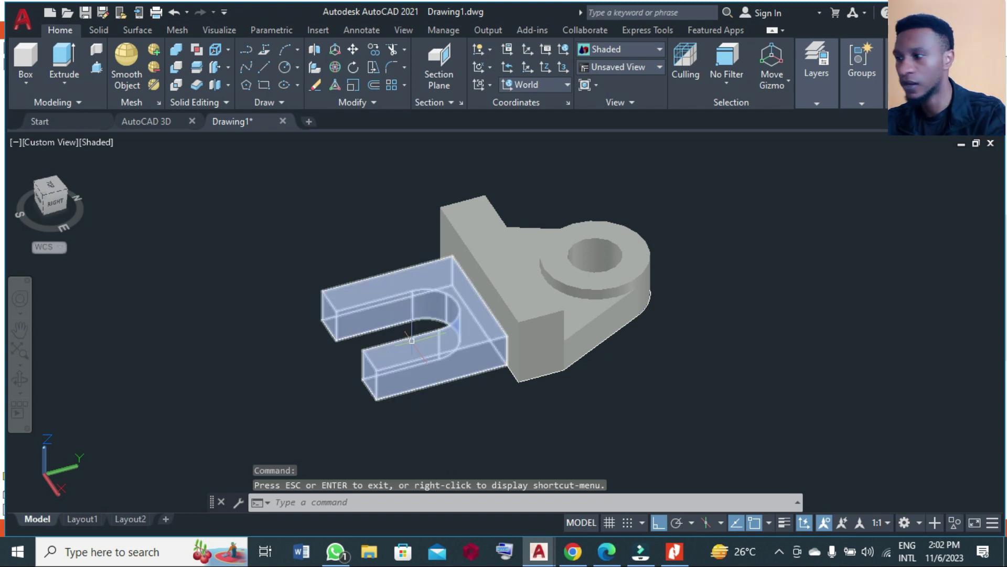
View the model from the Right and align the UCS to the current view.
{"action": "left_click", "coordinate": [51, 203]}
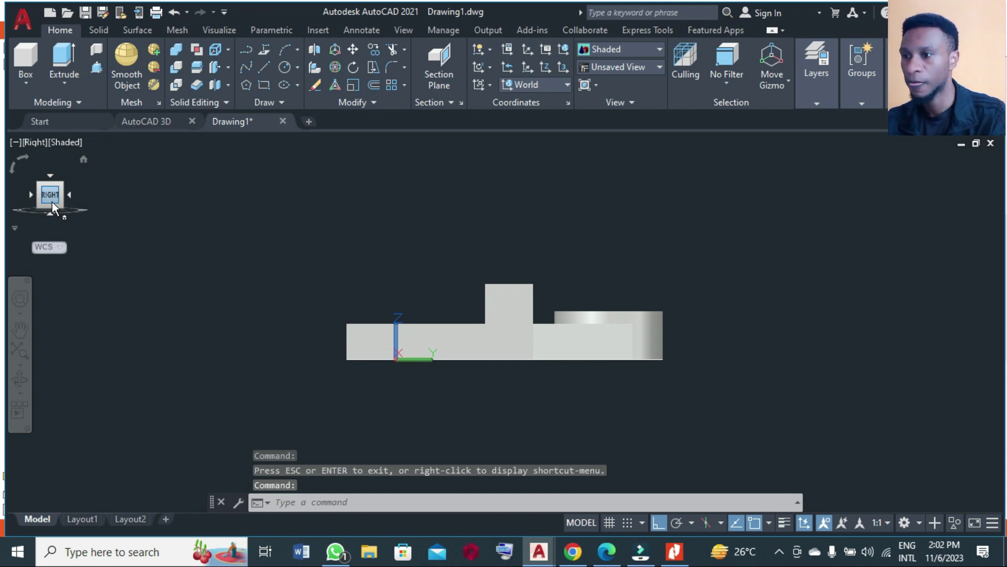
{"action": "left_click", "coordinate": [490, 86]}
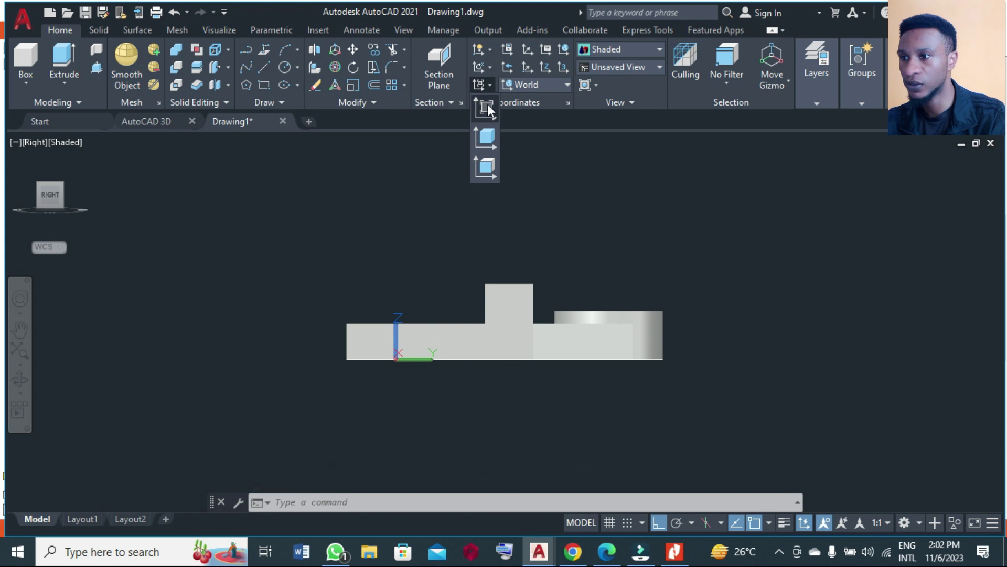
{"action": "left_click", "coordinate": [486, 104]}
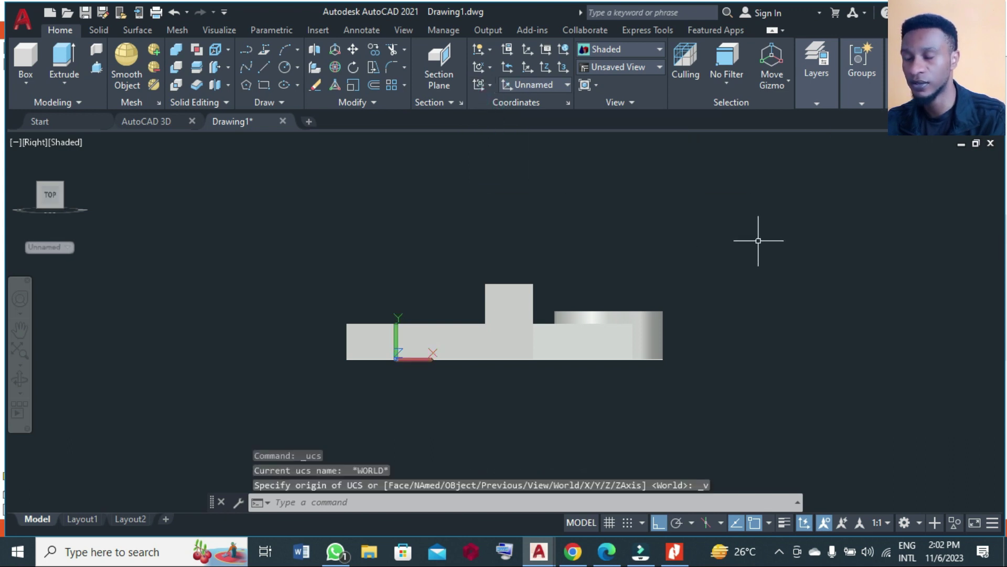
{"action": "scroll", "coordinate": [864, 216], "scroll_direction": "down", "scroll_amount": 1}
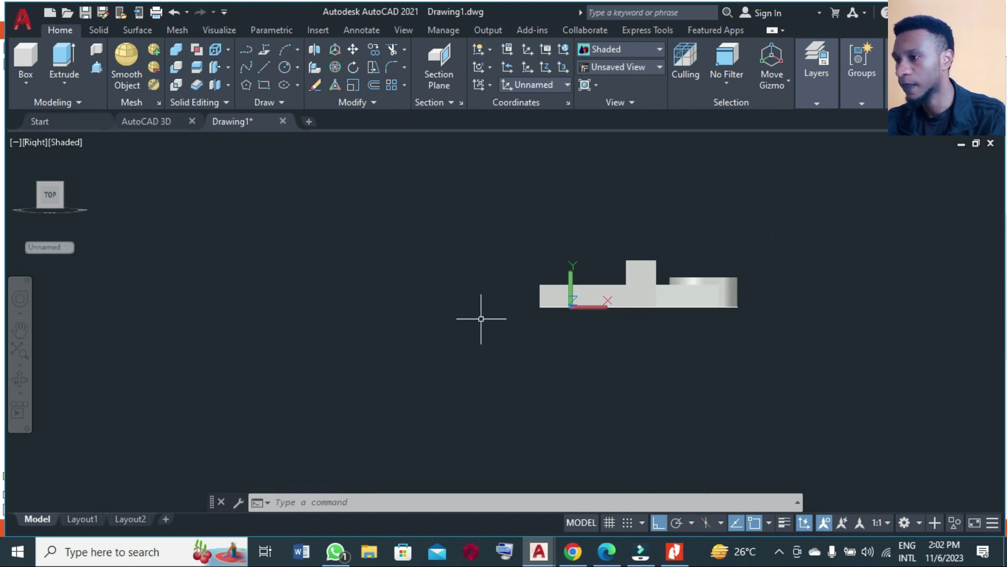
Draw concentric circles of diameter 22 and 36 at one centre left of the bracket.
{"action": "left_click", "coordinate": [280, 66]}
{"action": "left_click", "coordinate": [419, 270]}
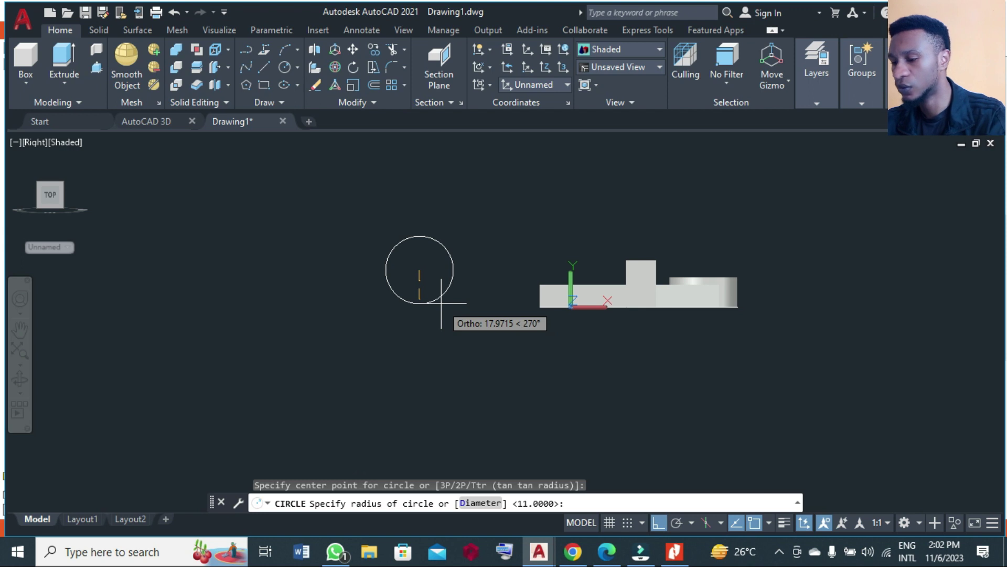
{"action": "type", "text": "d"}
{"action": "key", "text": "Return"}
{"action": "type", "text": "22"}
{"action": "key", "text": "Return"}
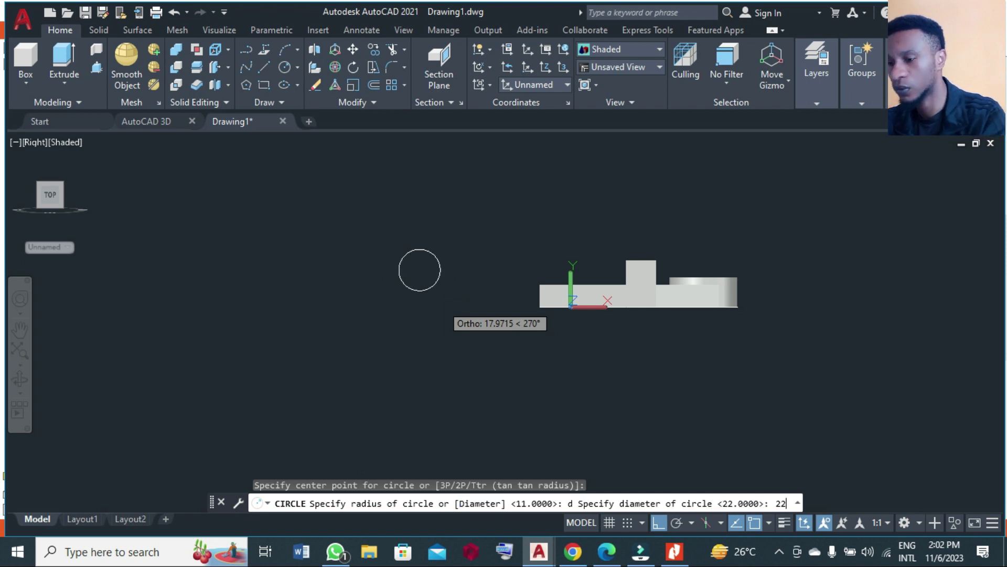
{"action": "key", "text": "Return"}
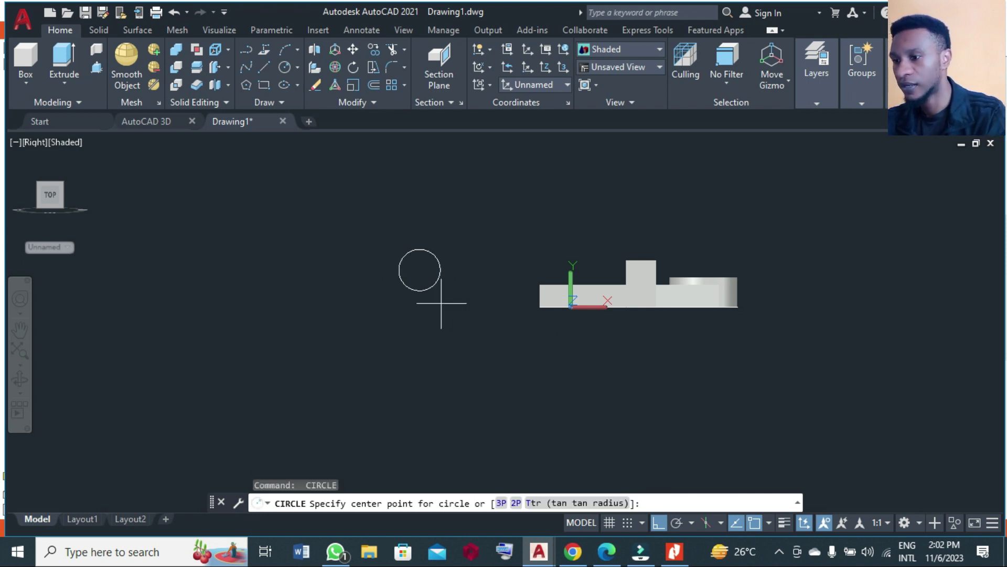
{"action": "left_click", "coordinate": [419, 270]}
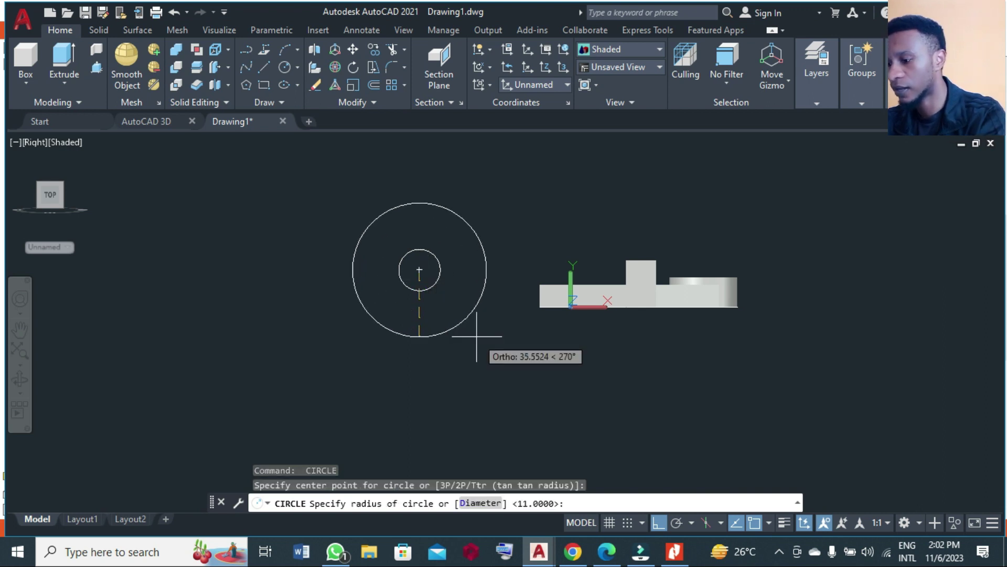
{"action": "type", "text": "d"}
{"action": "key", "text": "Return"}
{"action": "type", "text": "36"}
{"action": "key", "text": "Return"}
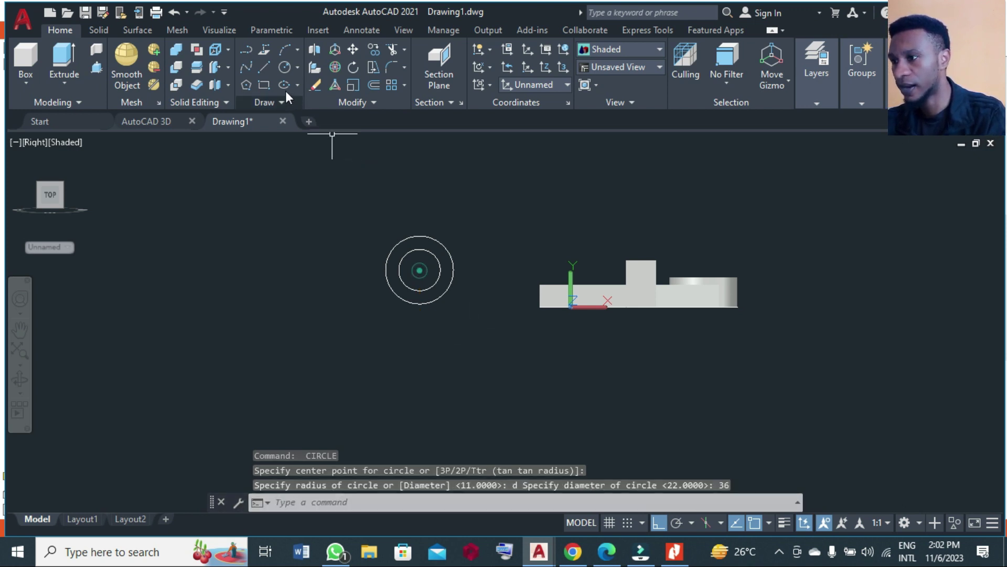
Draw lines from the circles' centre: 36 down, 64 across and 25 up.
{"action": "left_click", "coordinate": [268, 68]}
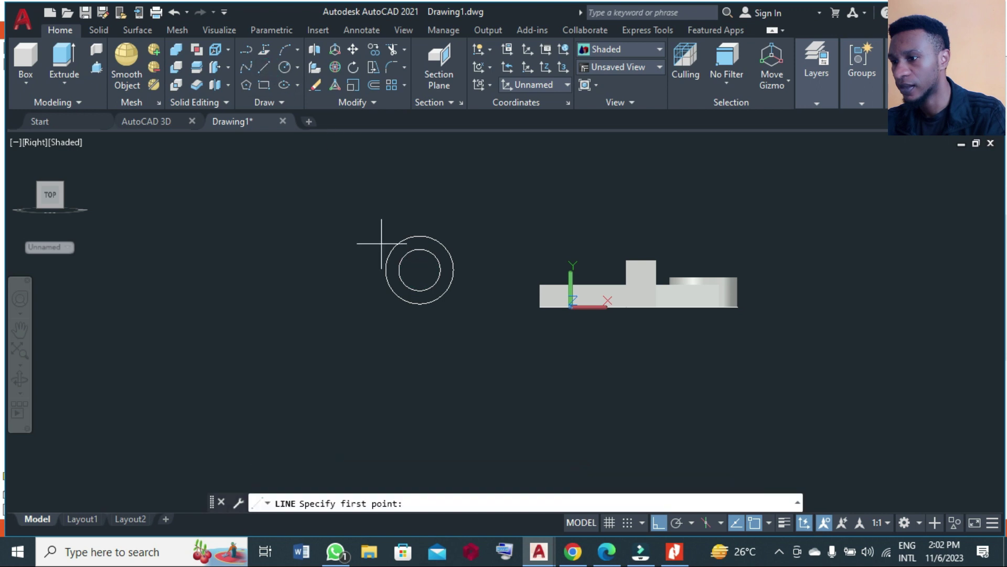
{"action": "left_click", "coordinate": [420, 270]}
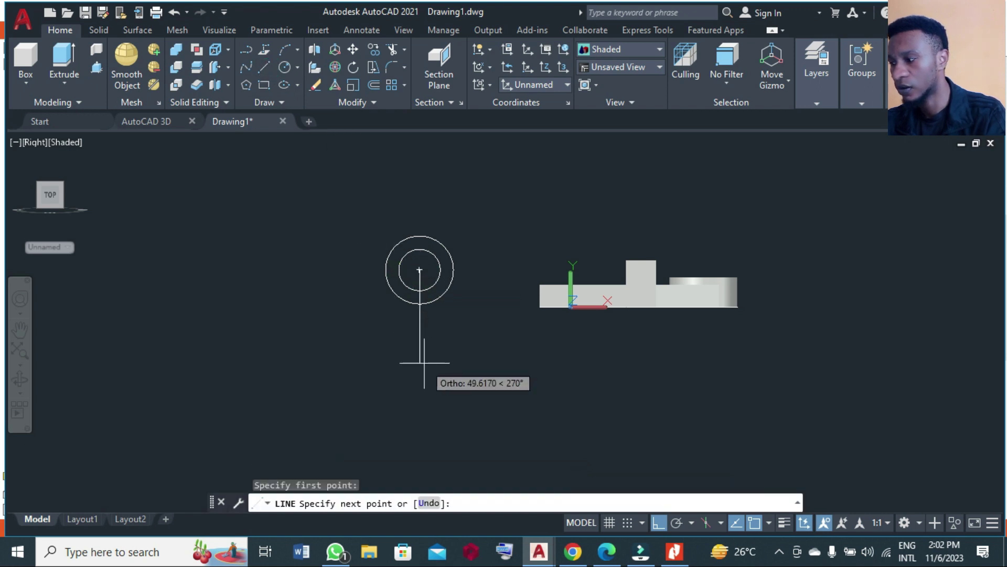
{"action": "type", "text": "36"}
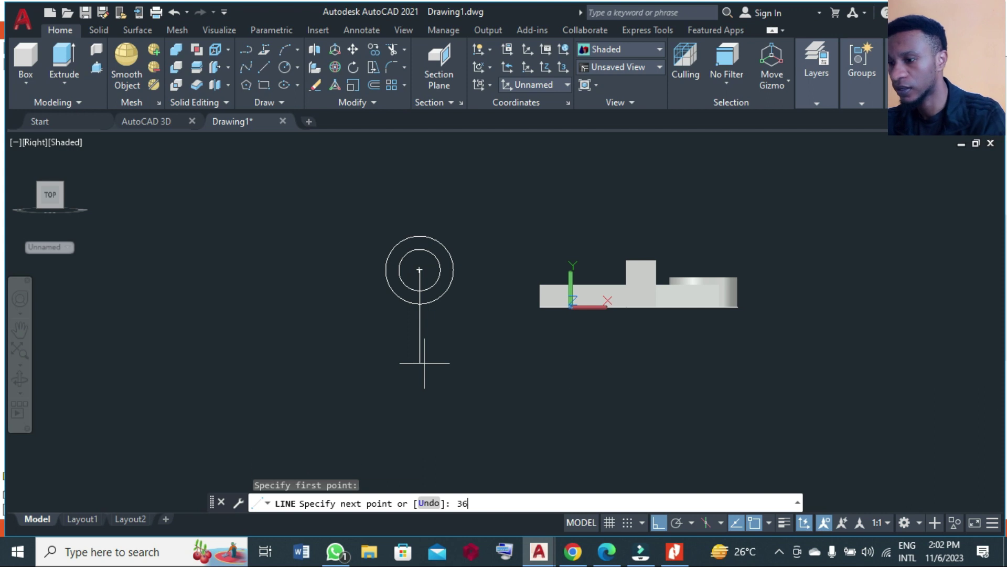
{"action": "key", "text": "Return"}
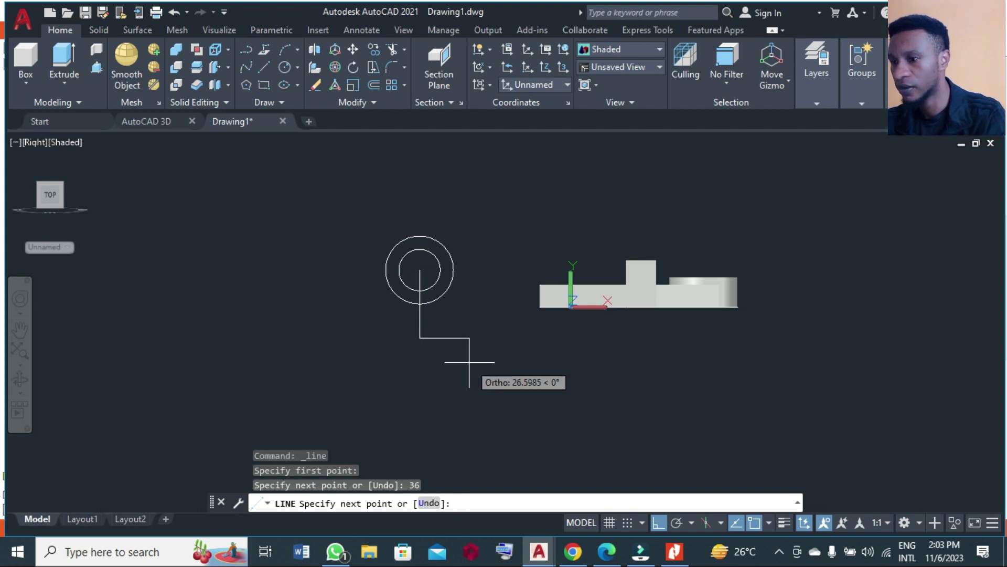
{"action": "type", "text": "6"}
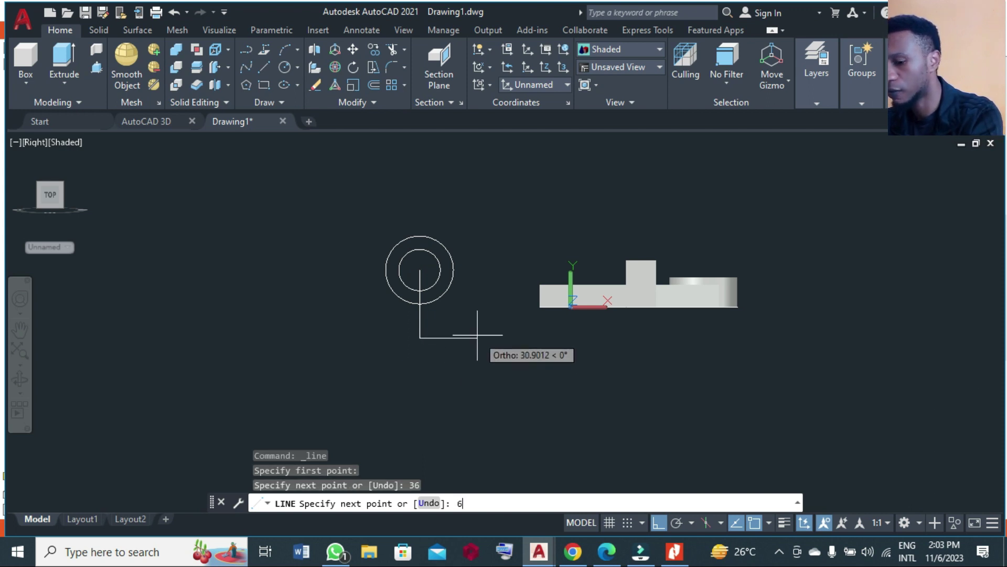
{"action": "type", "text": "4"}
{"action": "key", "text": "Return"}
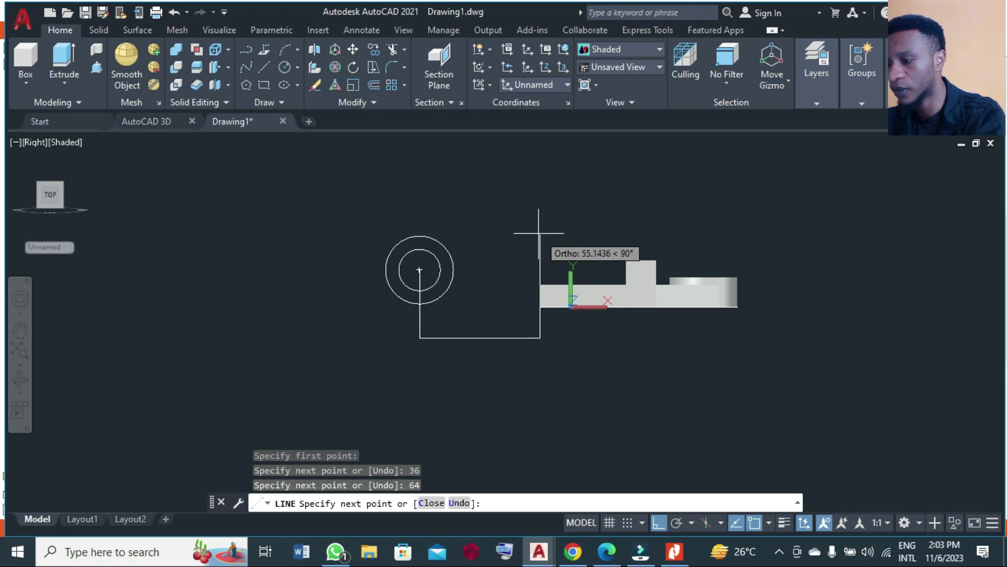
{"action": "type", "text": "25"}
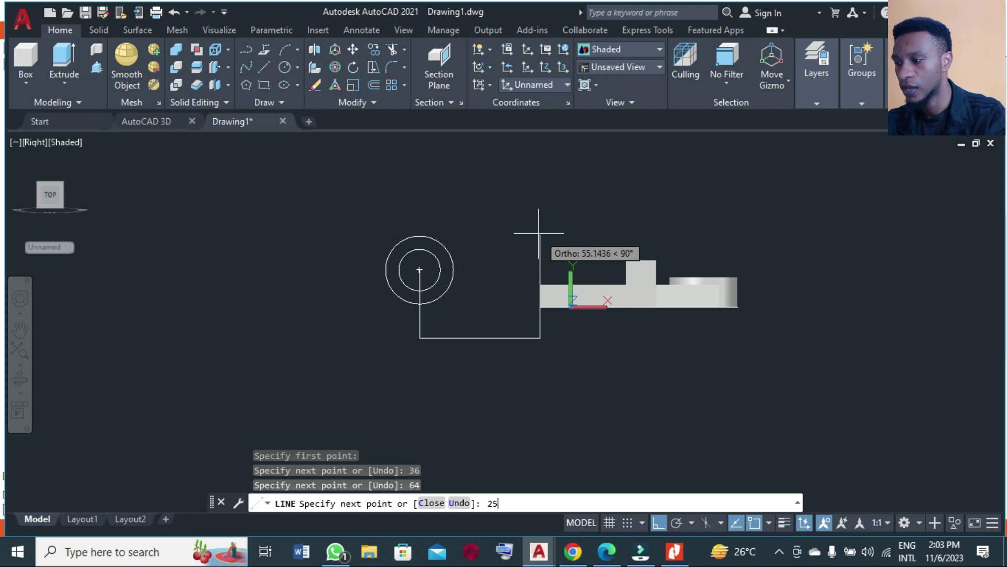
{"action": "key", "text": "Return"}
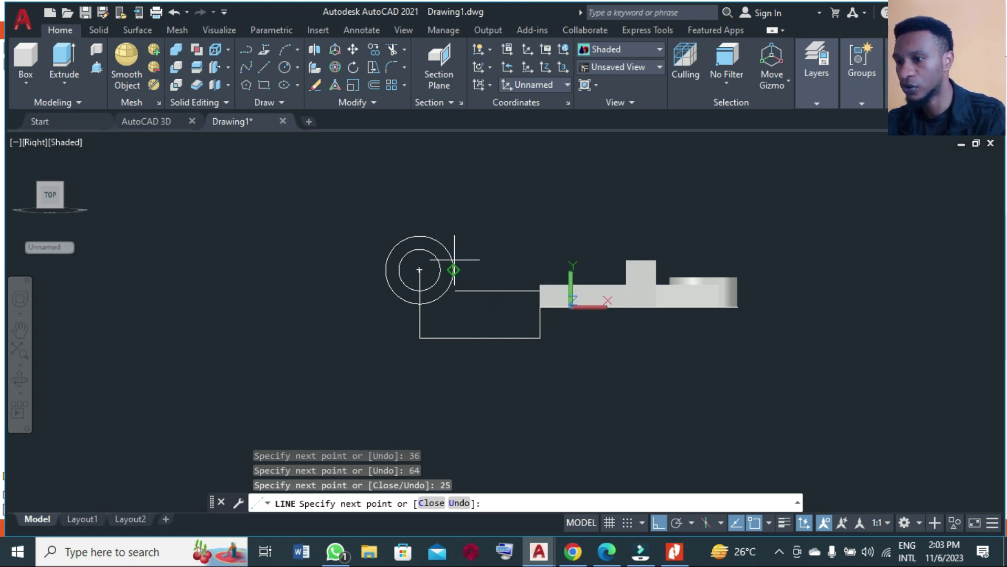
With Ortho off, close the outline with a line tangent to the outer circle.
{"action": "left_click", "coordinate": [659, 525]}
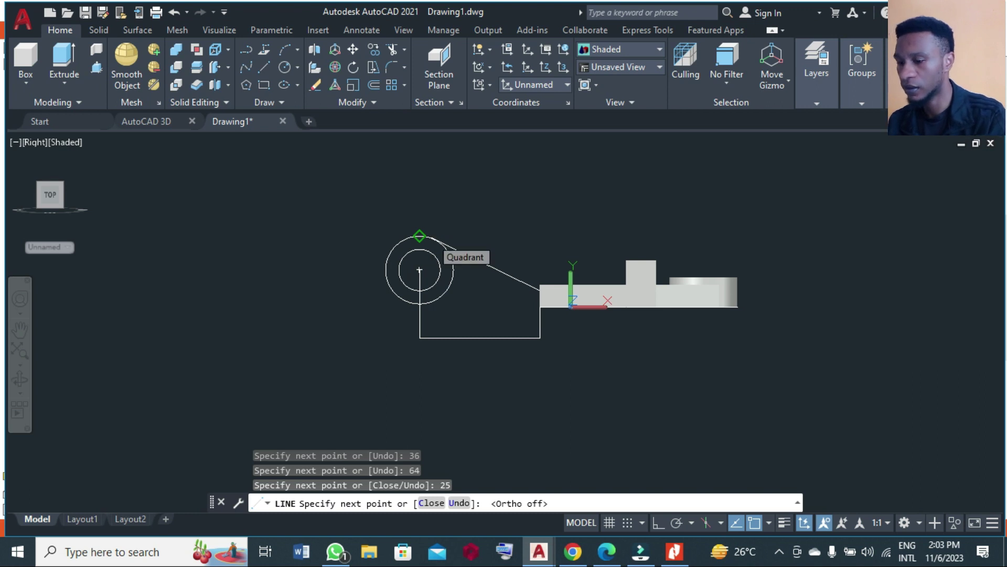
{"action": "key", "text": "F8"}
{"action": "right_click", "coordinate": [432, 244], "text": "shift"}
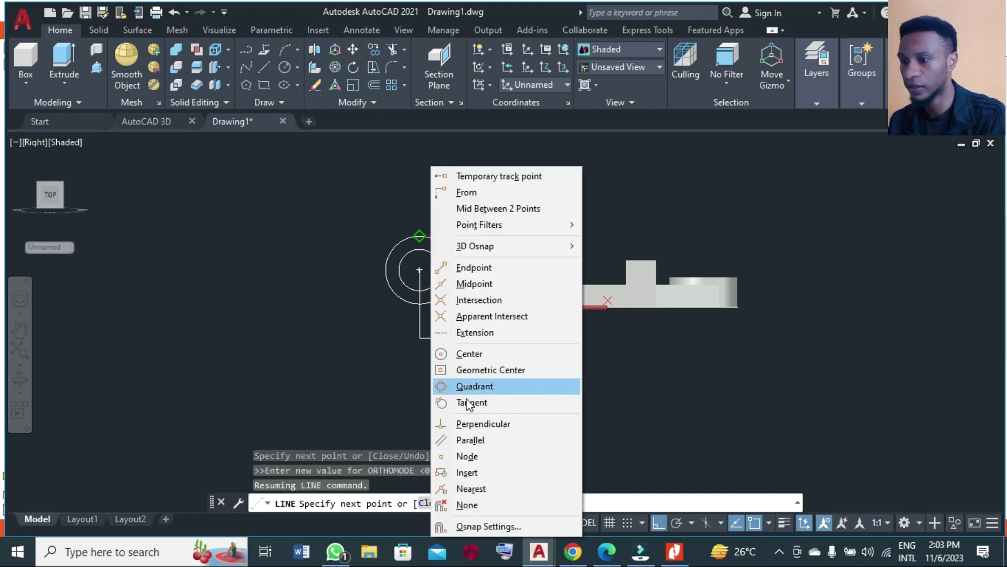
{"action": "left_click", "coordinate": [469, 402]}
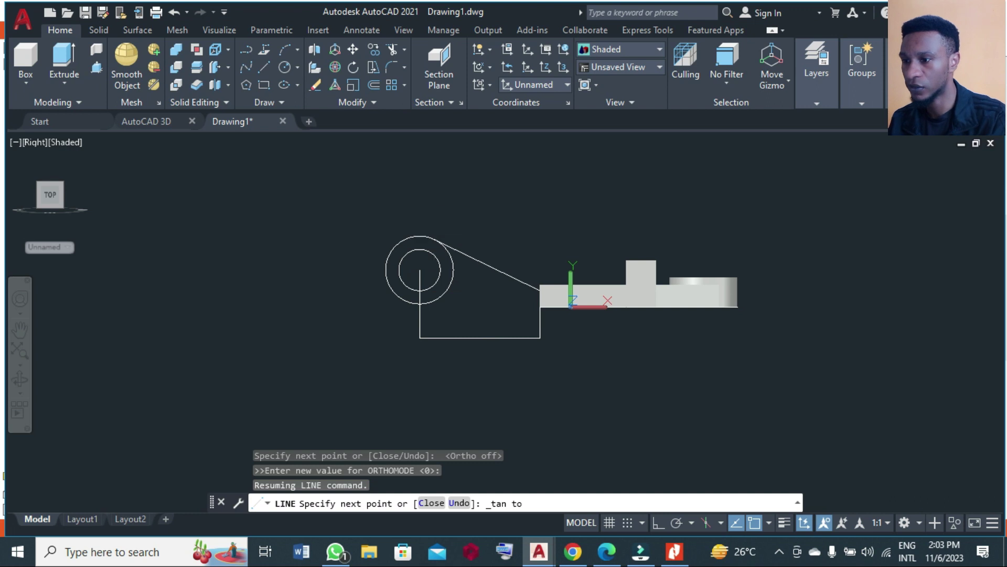
{"action": "left_click", "coordinate": [433, 236]}
{"action": "key", "text": "Return"}
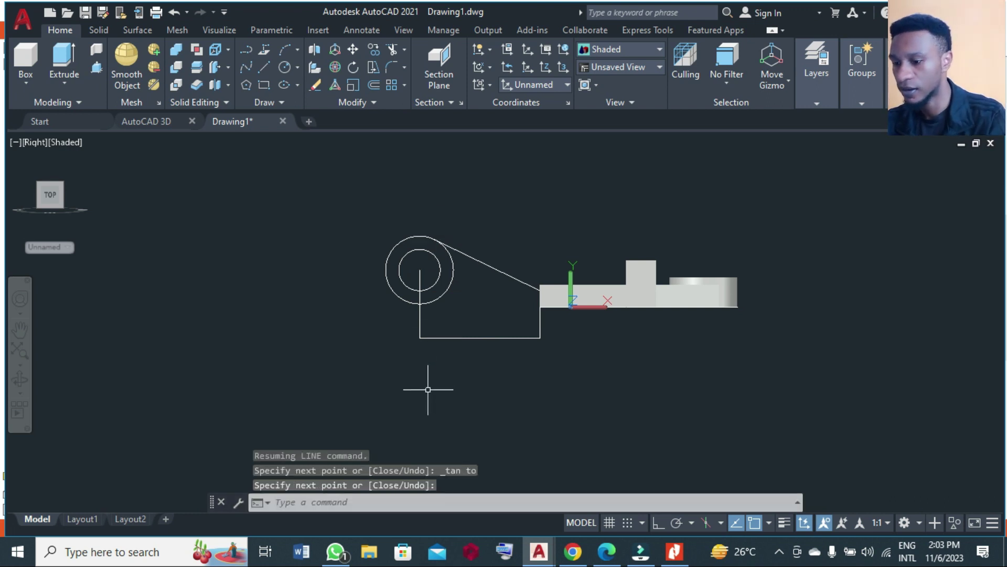
Move the lug profile's circles and lines to the left, clear of the bracket.
{"action": "type", "text": "m"}
{"action": "key", "text": "Return"}
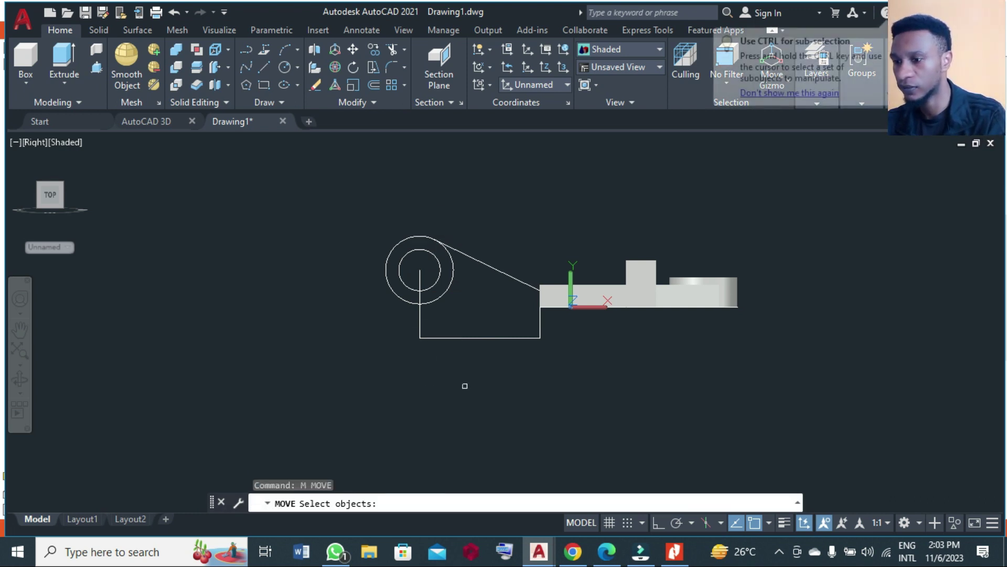
{"action": "left_click", "coordinate": [475, 387]}
{"action": "left_click", "coordinate": [370, 227]}
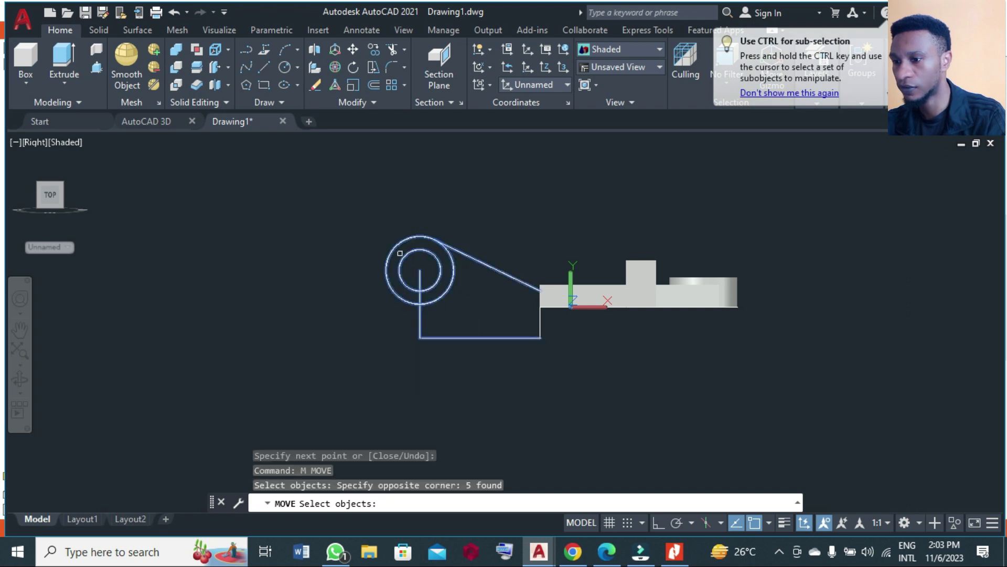
{"action": "left_click", "coordinate": [565, 380]}
{"action": "left_click", "coordinate": [500, 289]}
{"action": "key", "text": "Return"}
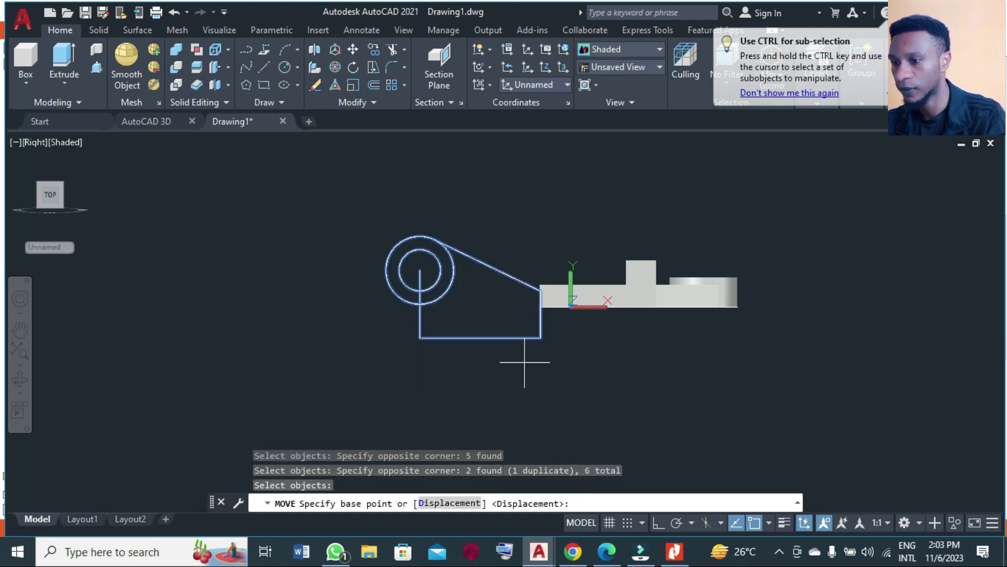
{"action": "left_click", "coordinate": [547, 374]}
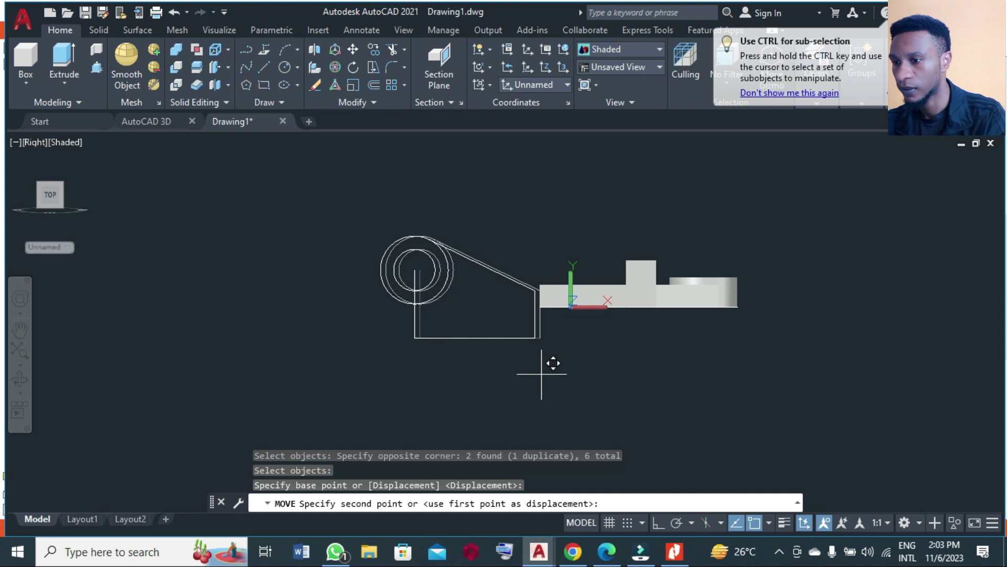
{"action": "left_click", "coordinate": [494, 369]}
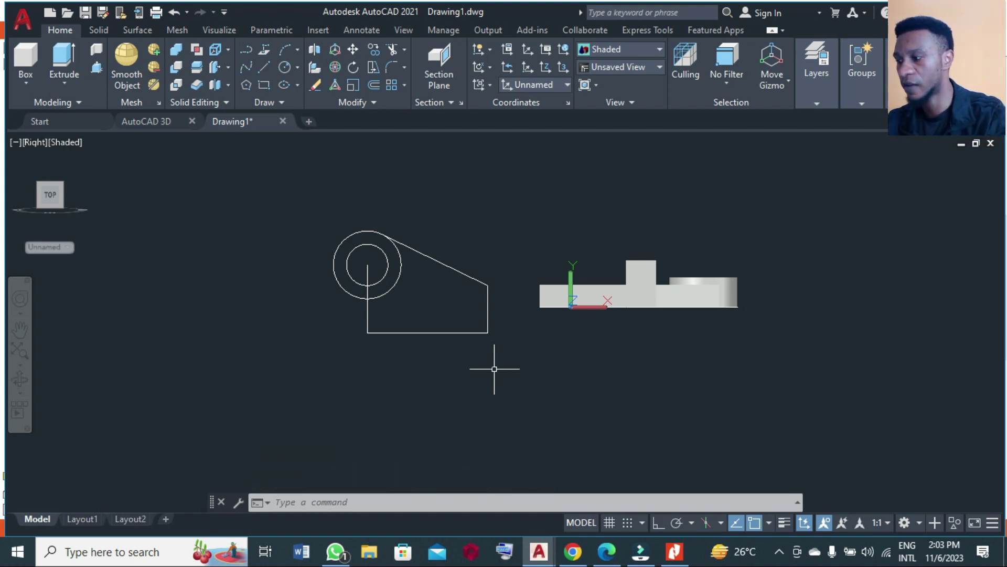
Draw a line from the profile's bottom-left corner tangent to the outer circle's left side.
{"action": "left_click", "coordinate": [263, 67]}
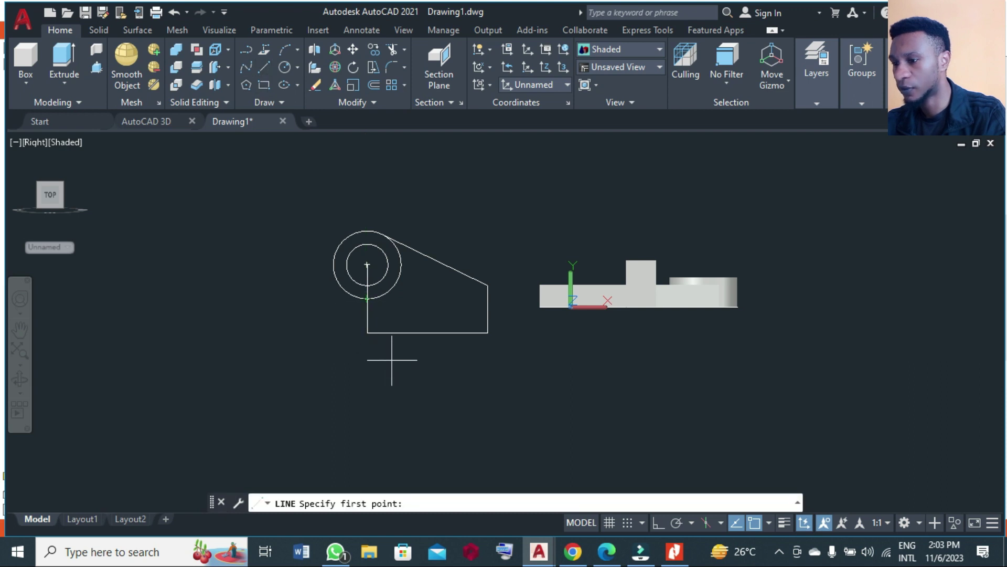
{"action": "left_click", "coordinate": [368, 332]}
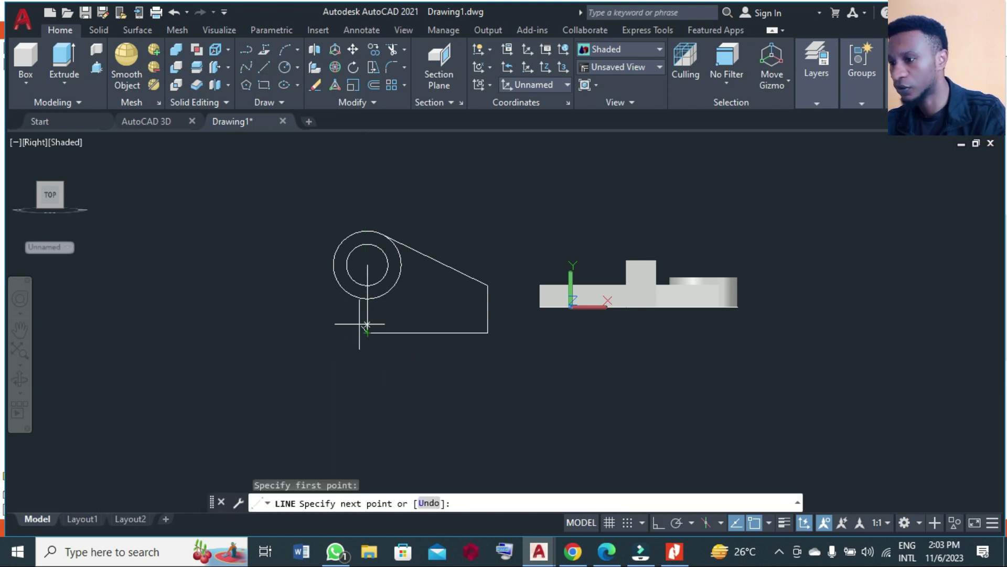
{"action": "key", "text": "F8"}
{"action": "right_click", "coordinate": [338, 282], "text": "shift"}
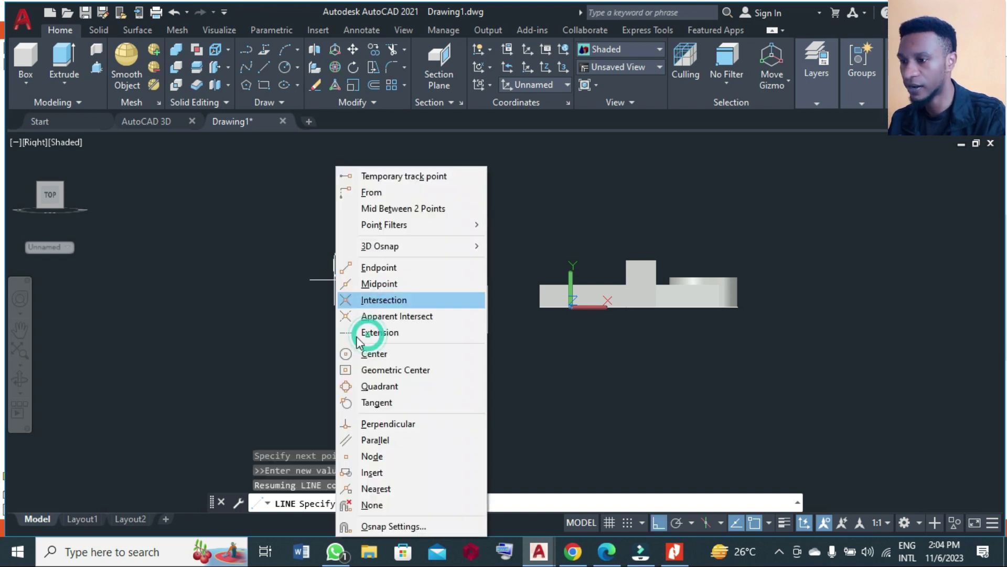
{"action": "left_click", "coordinate": [376, 403]}
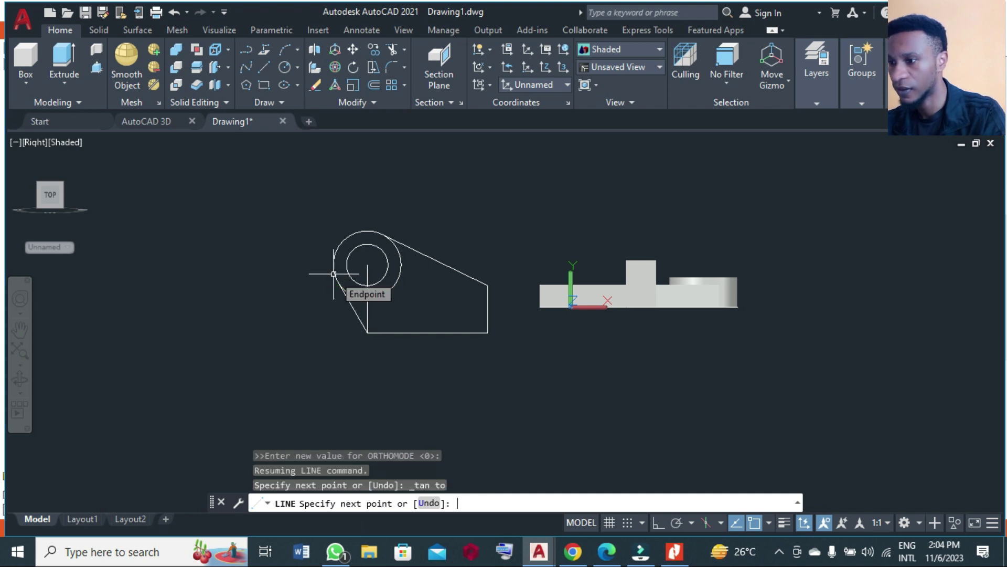
{"action": "left_click", "coordinate": [334, 274]}
{"action": "key", "text": "Return"}
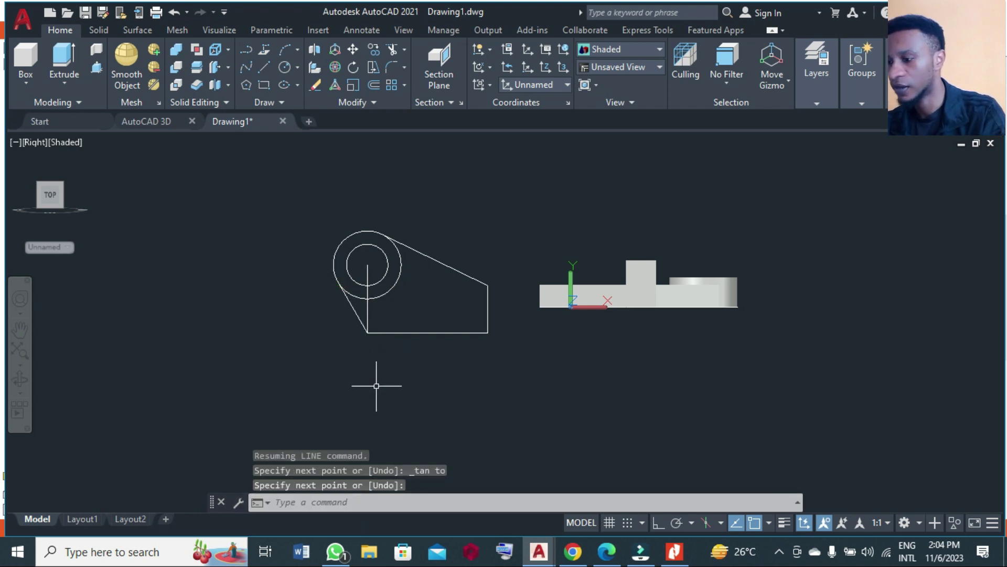
Erase the leftover vertical line of the profile.
{"action": "type", "text": "e"}
{"action": "key", "text": "Return"}
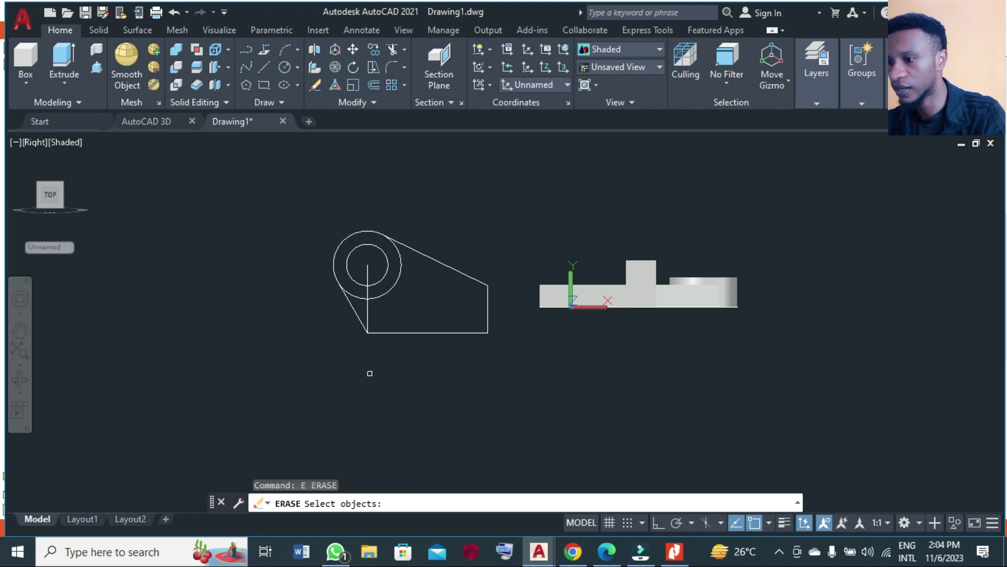
{"action": "left_click", "coordinate": [367, 315]}
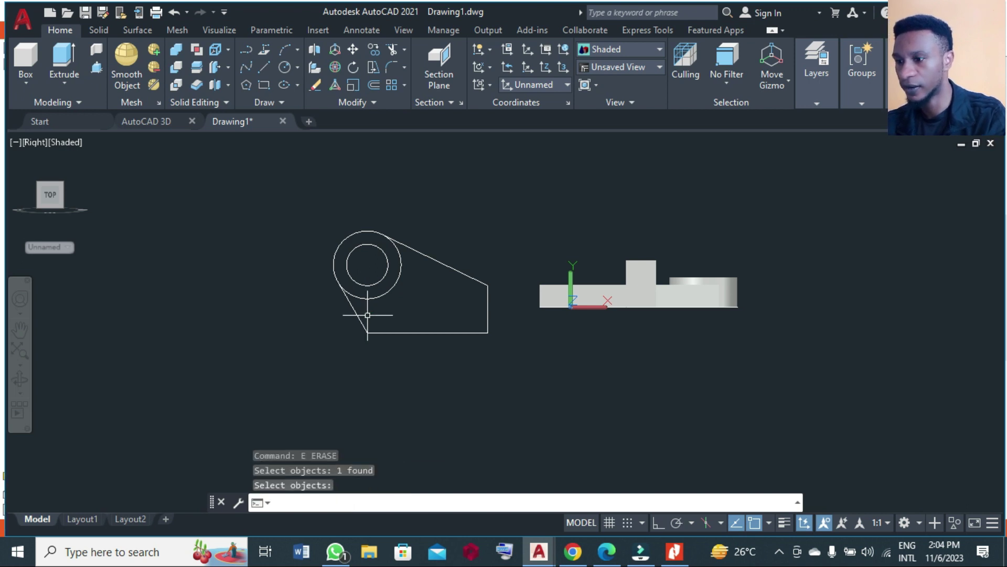
{"action": "key", "text": "Return"}
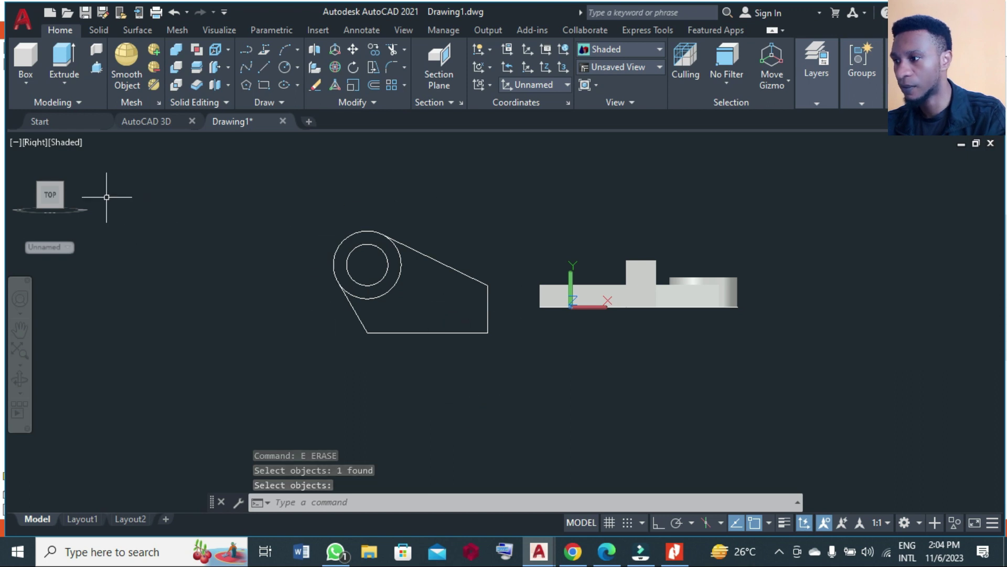
Return to the Home 3D view and press-pull the lug profile 10 units.
{"action": "mouse_move", "coordinate": [78, 159]}
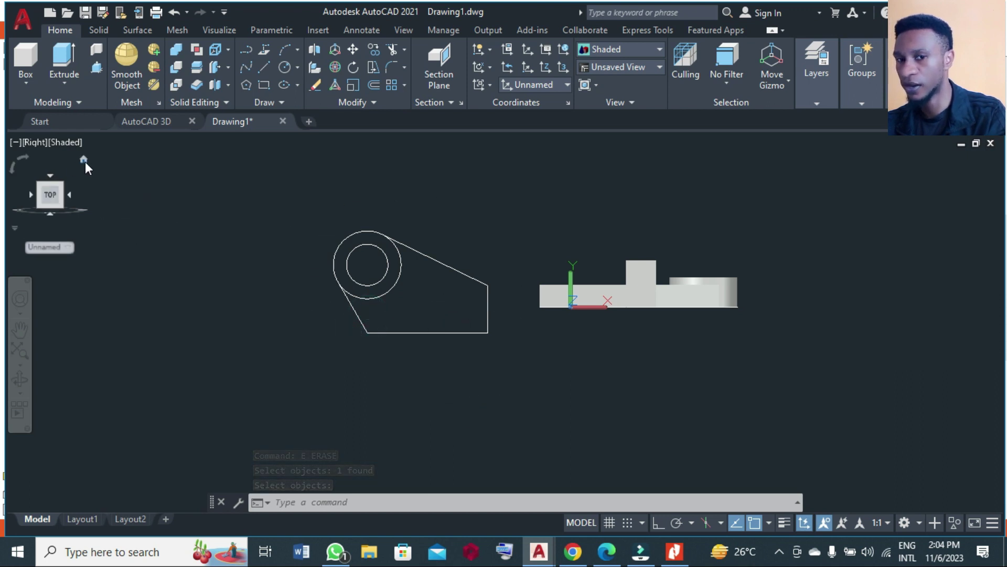
{"action": "left_click", "coordinate": [84, 159]}
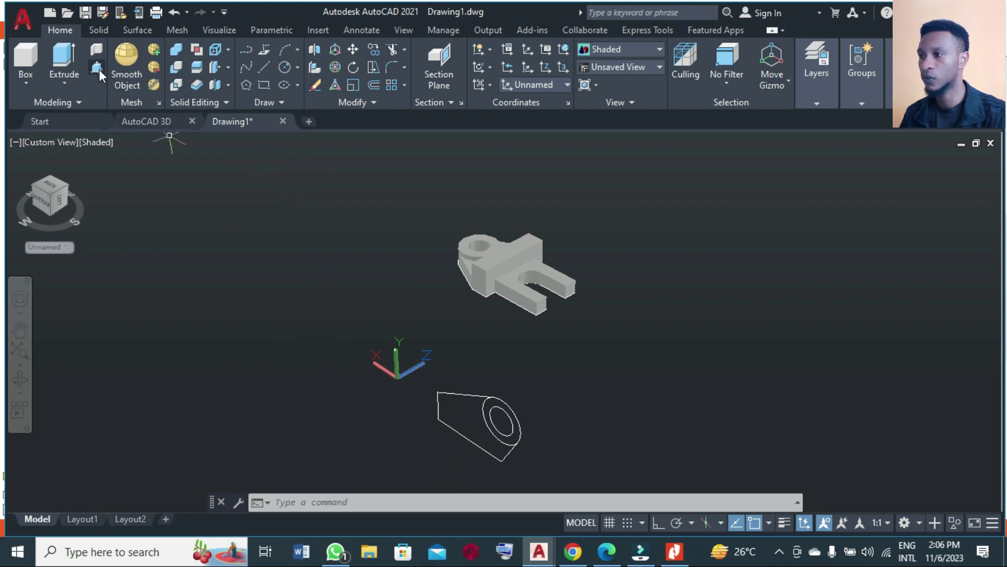
{"action": "left_click", "coordinate": [97, 67]}
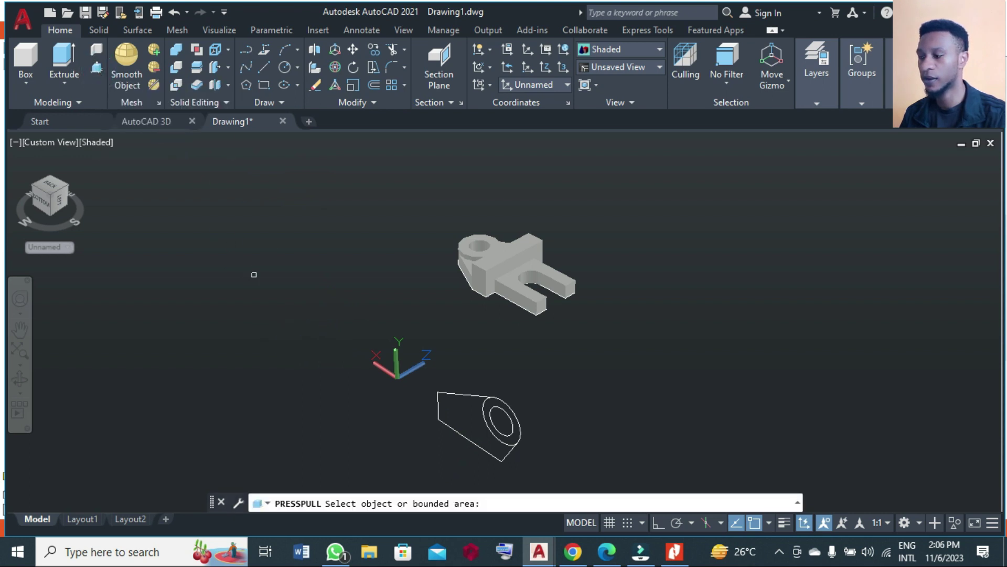
{"action": "left_click", "coordinate": [474, 425]}
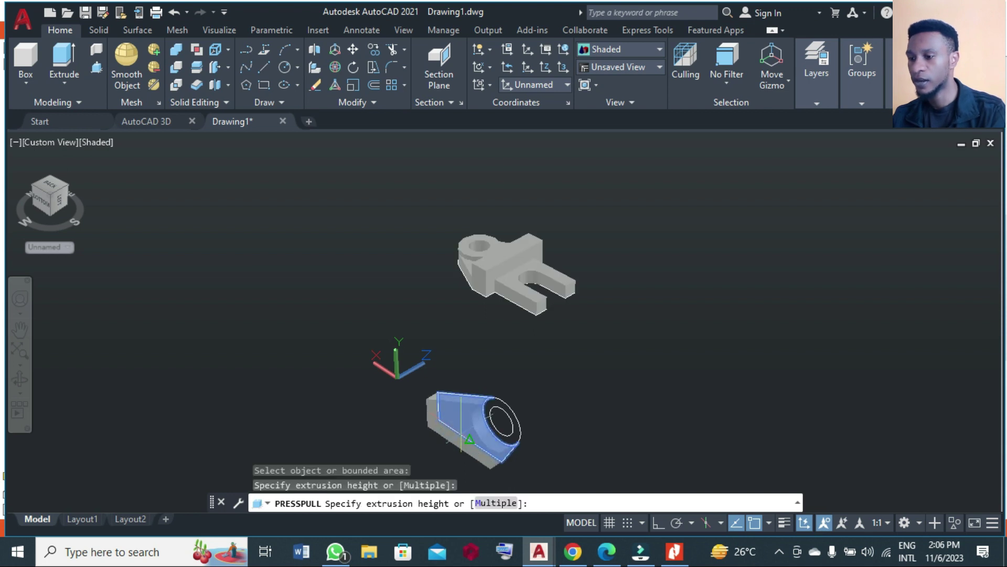
{"action": "type", "text": "1"}
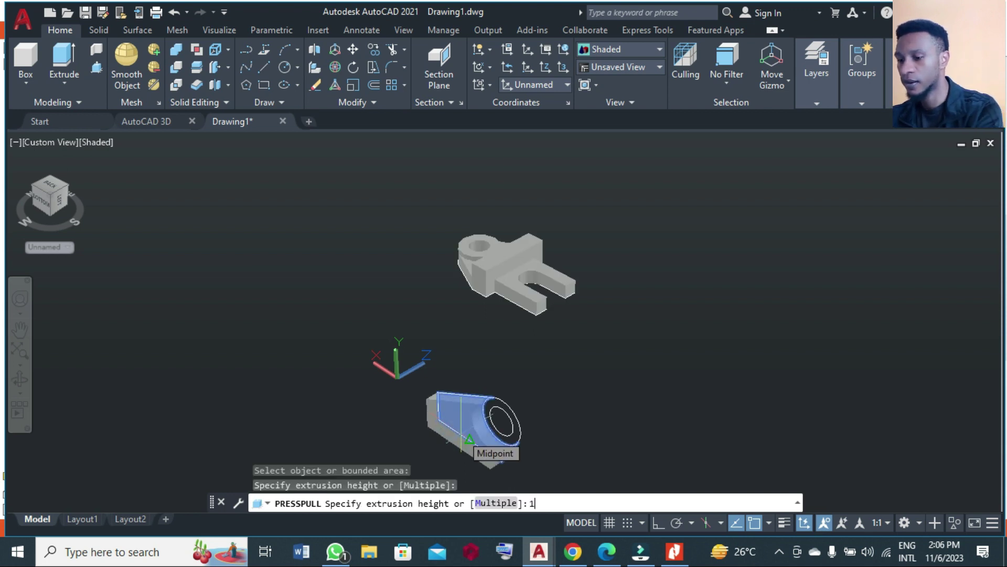
{"action": "type", "text": "0"}
{"action": "key", "text": "Return"}
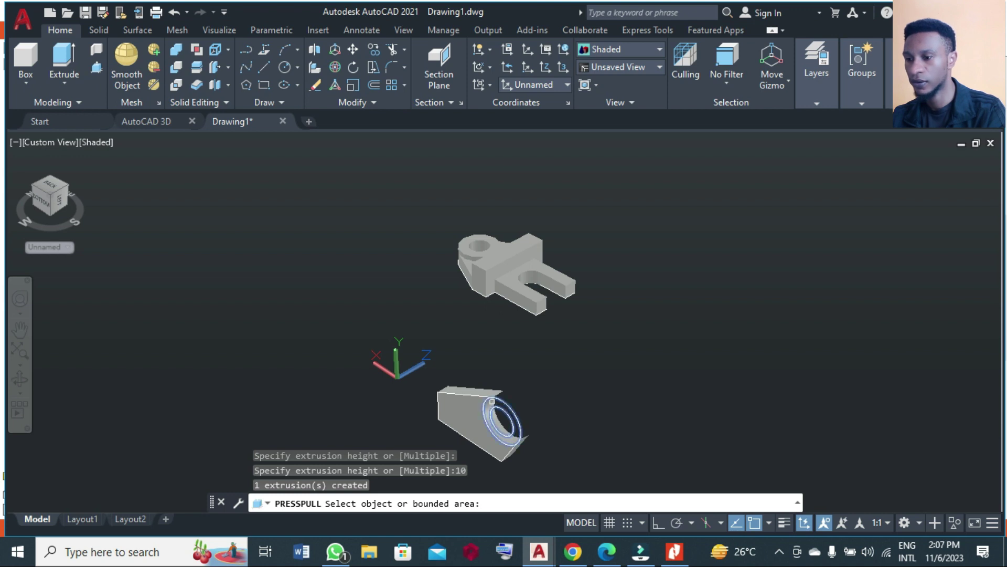
Raise the ring around the lug's hole by another 10 units.
{"action": "left_click", "coordinate": [492, 404]}
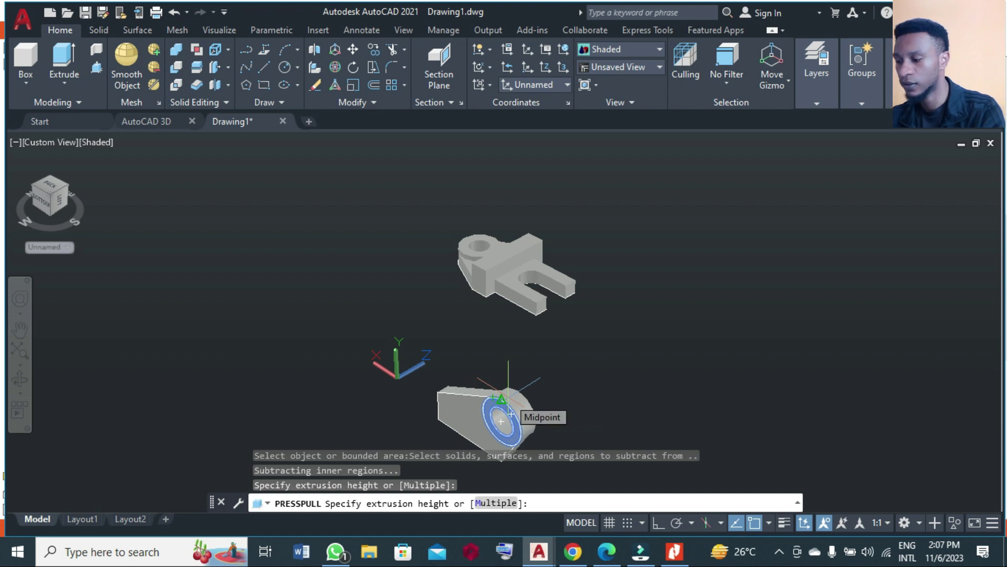
{"action": "type", "text": "10"}
{"action": "key", "text": "Return"}
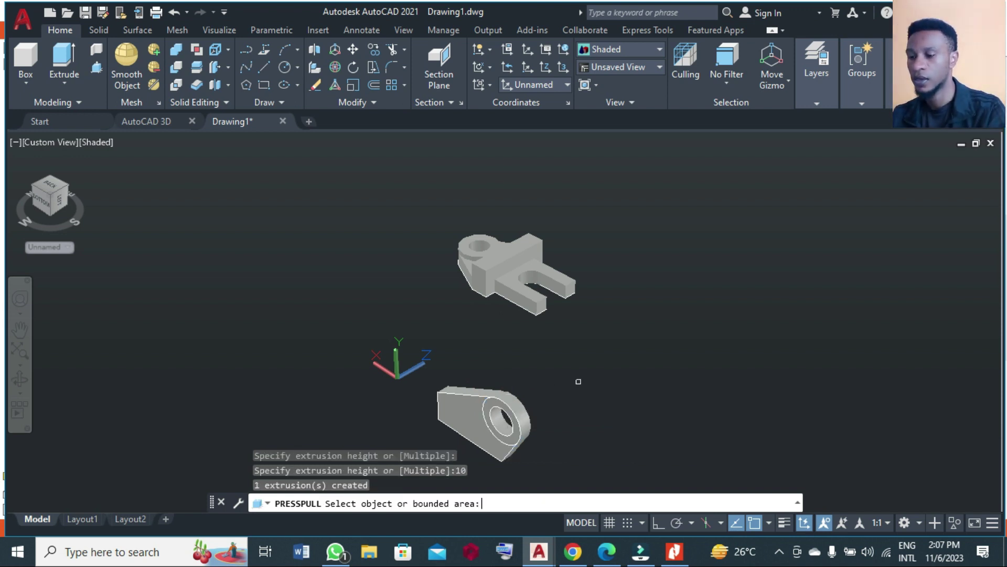
{"action": "key", "text": "Return"}
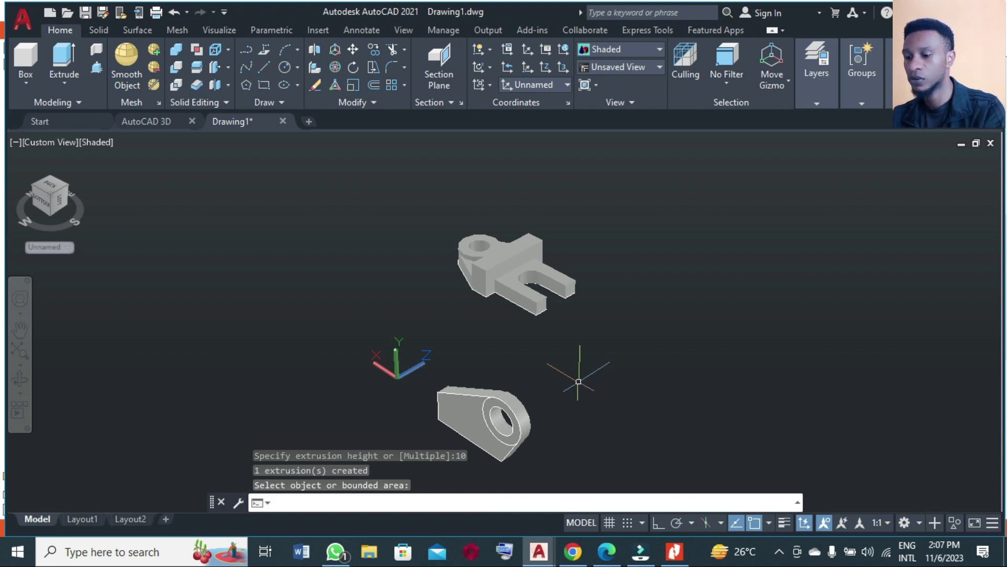
Move the lug solid from its endpoint onto the bracket body, then orbit to check the fit.
{"action": "key", "text": "Return"}
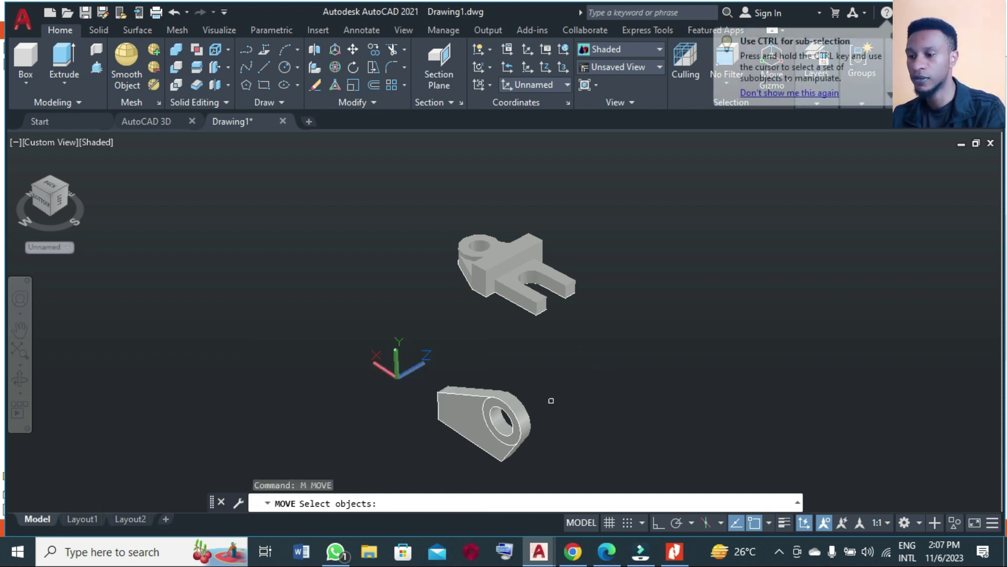
{"action": "left_click", "coordinate": [414, 352]}
{"action": "left_click", "coordinate": [551, 470]}
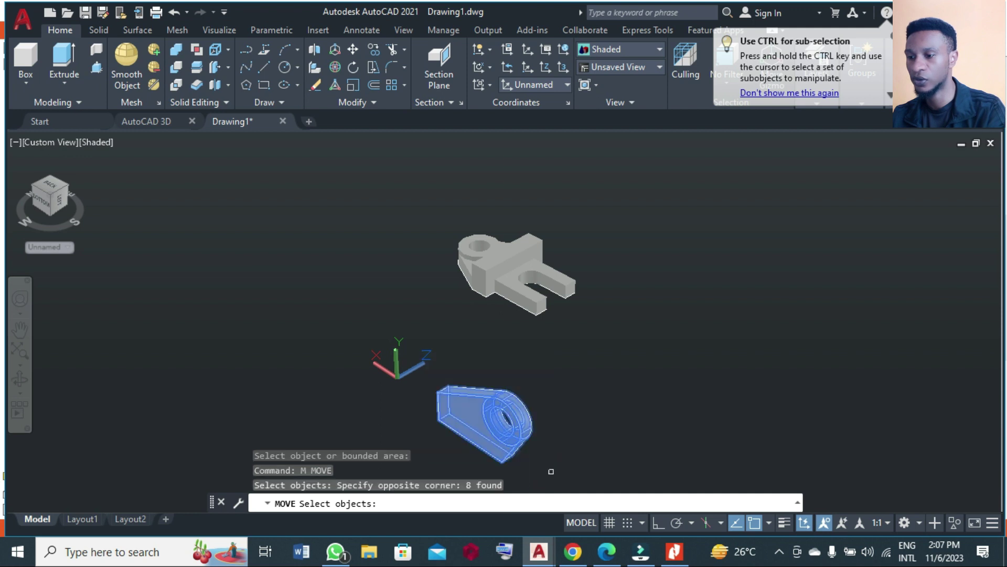
{"action": "key", "text": "Return"}
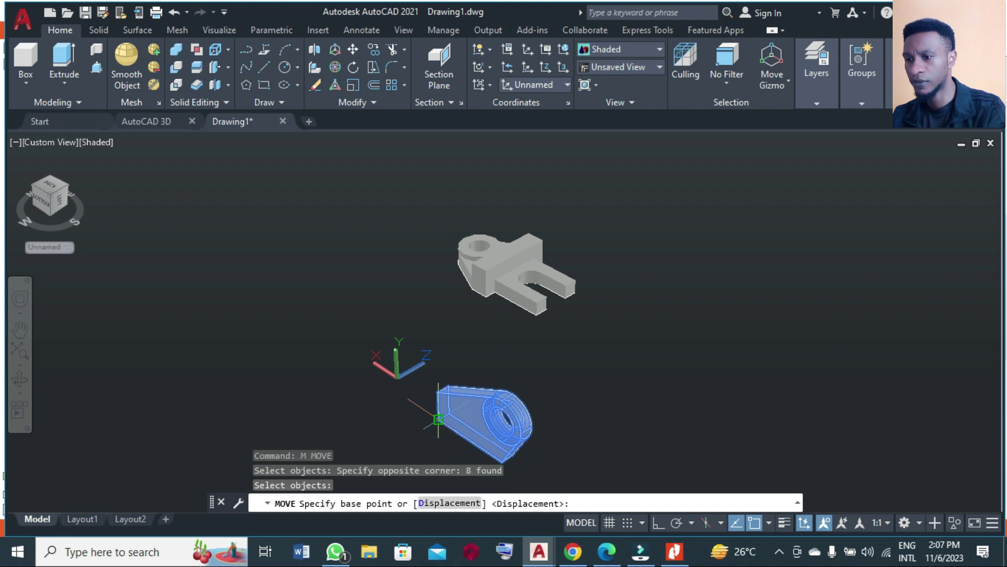
{"action": "left_click", "coordinate": [439, 420]}
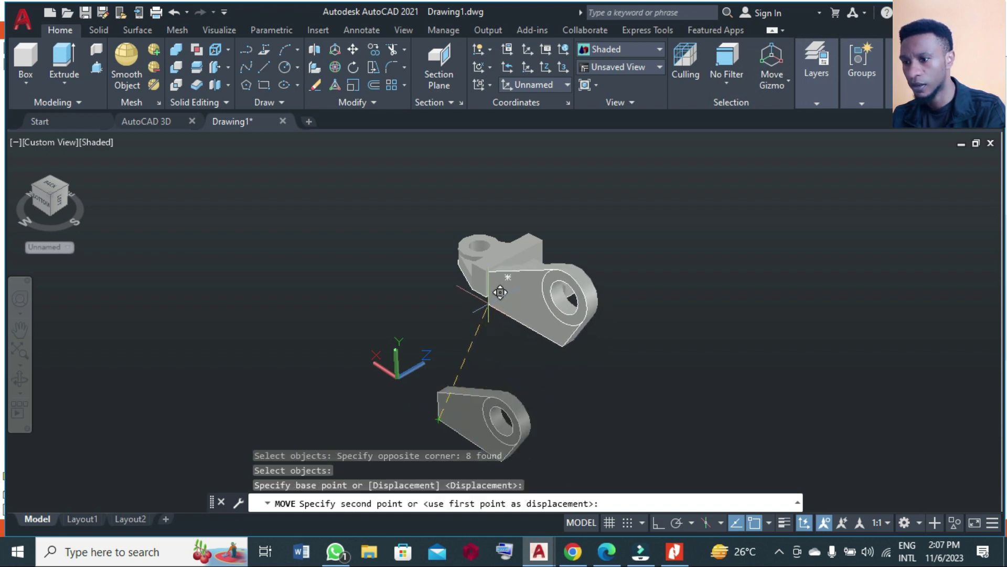
{"action": "left_click", "coordinate": [486, 297]}
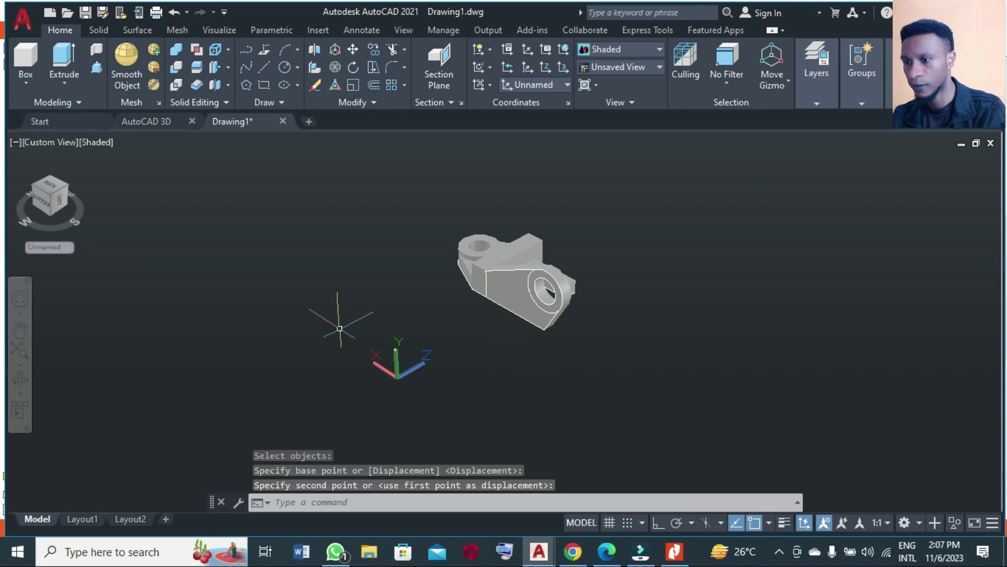
{"action": "left_click", "coordinate": [20, 378]}
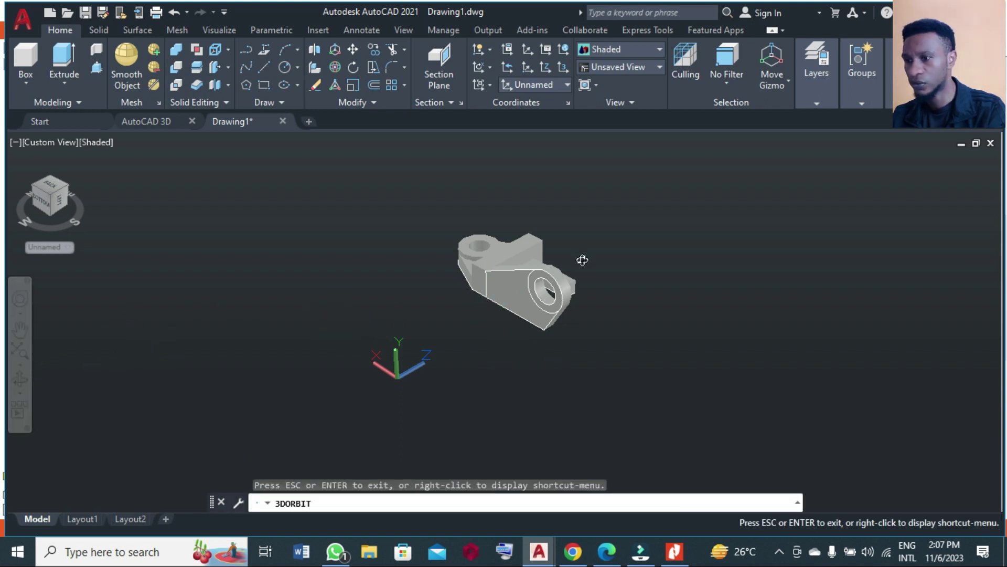
{"action": "left_click_drag", "start_coordinate": [580, 257], "coordinate": [568, 291]}
Start a COPY of the lug by crossing-selecting its five objects.
{"action": "key", "text": "Escape"}
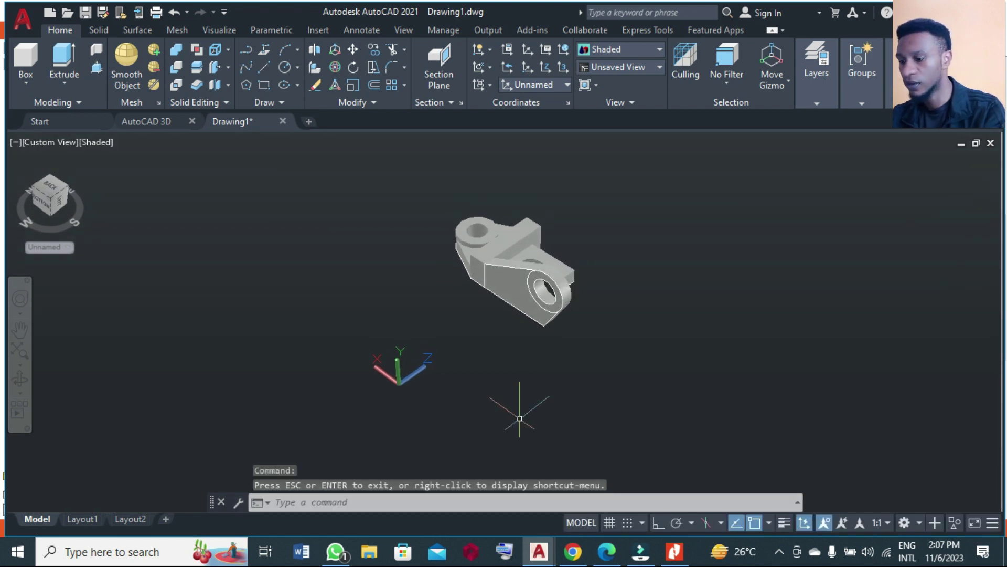
{"action": "type", "text": "co"}
{"action": "key", "text": "Return"}
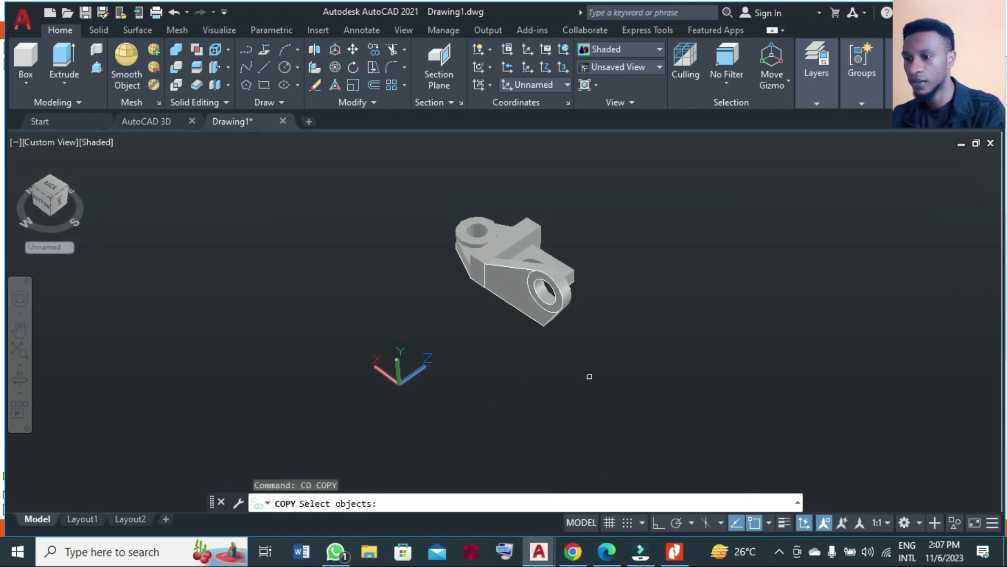
{"action": "left_click", "coordinate": [615, 350]}
{"action": "left_click", "coordinate": [542, 306]}
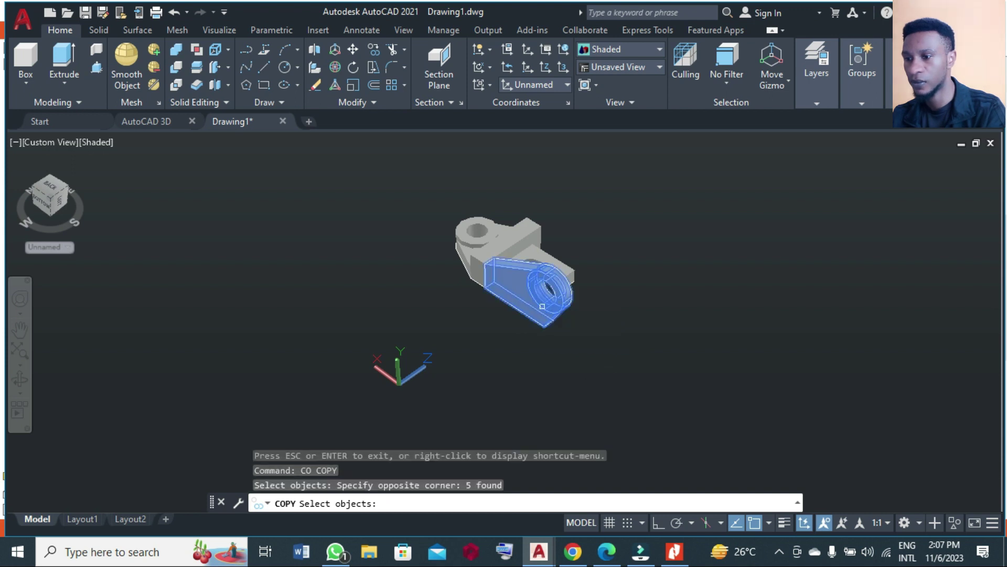
{"action": "key", "text": "Return"}
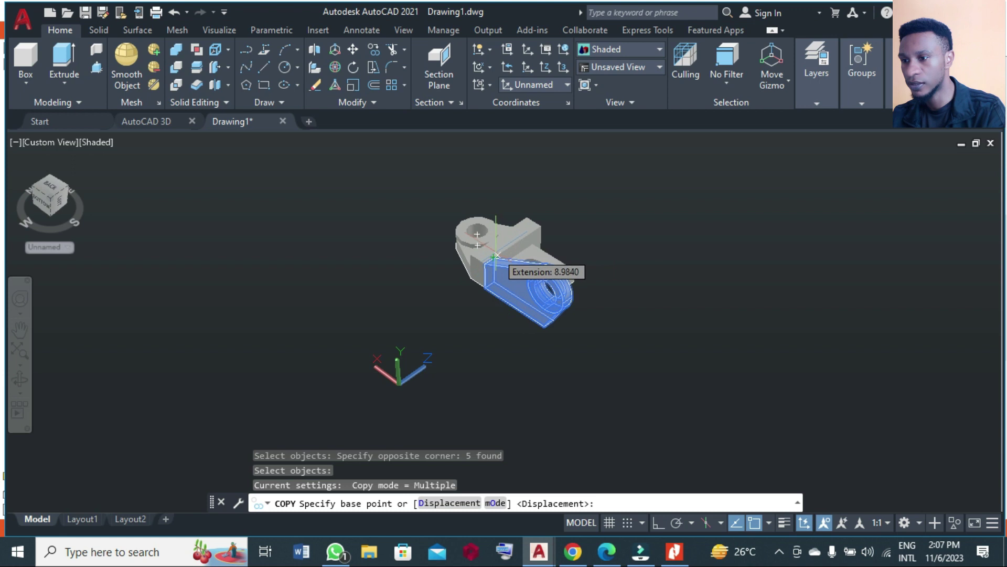
Place the lug copy on the bracket's opposite side and orbit to check both lugs.
{"action": "scroll", "coordinate": [515, 313], "scroll_direction": "up", "scroll_amount": 1}
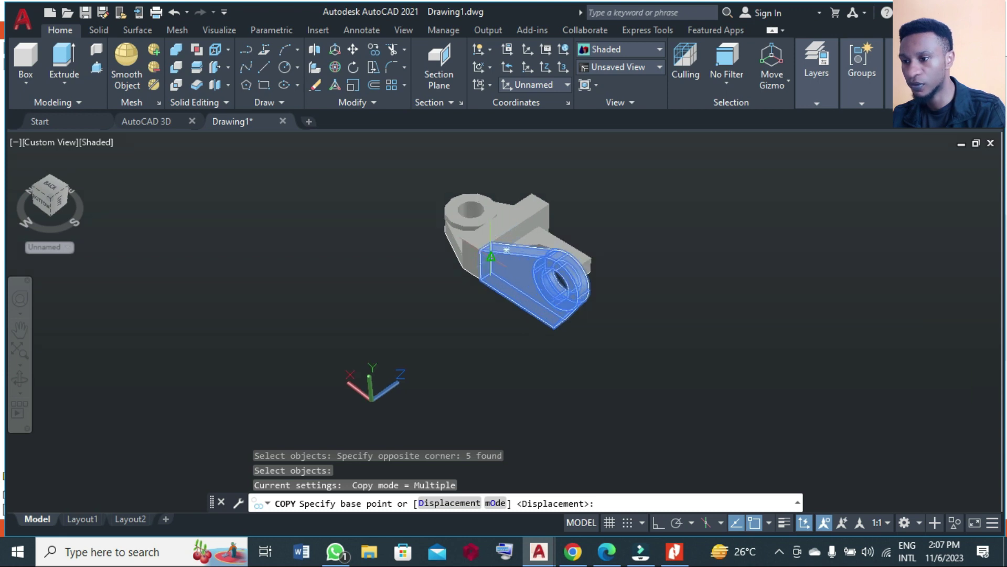
{"action": "scroll", "coordinate": [492, 247], "scroll_direction": "up", "scroll_amount": 3}
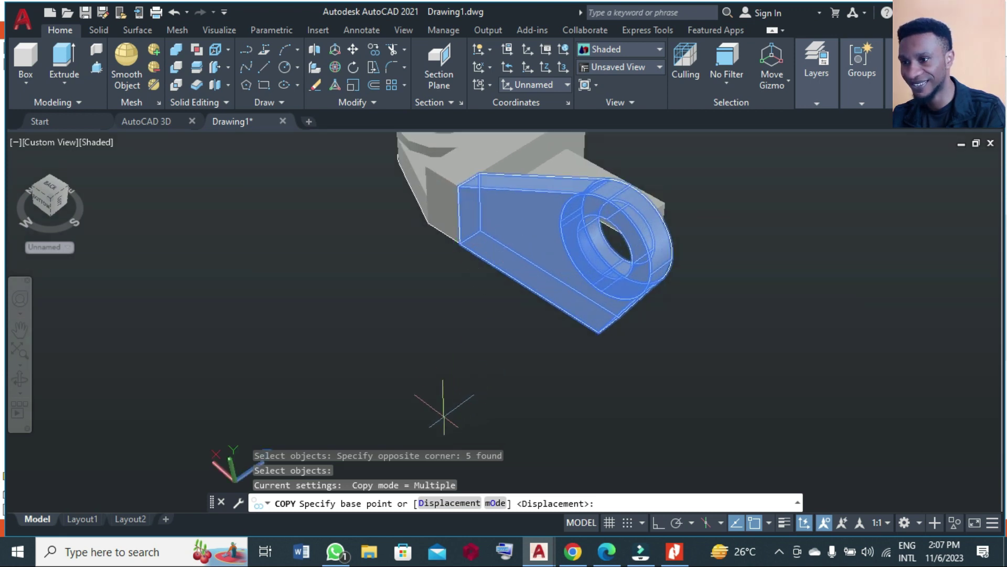
{"action": "scroll", "coordinate": [443, 402], "scroll_direction": "down", "scroll_amount": 1}
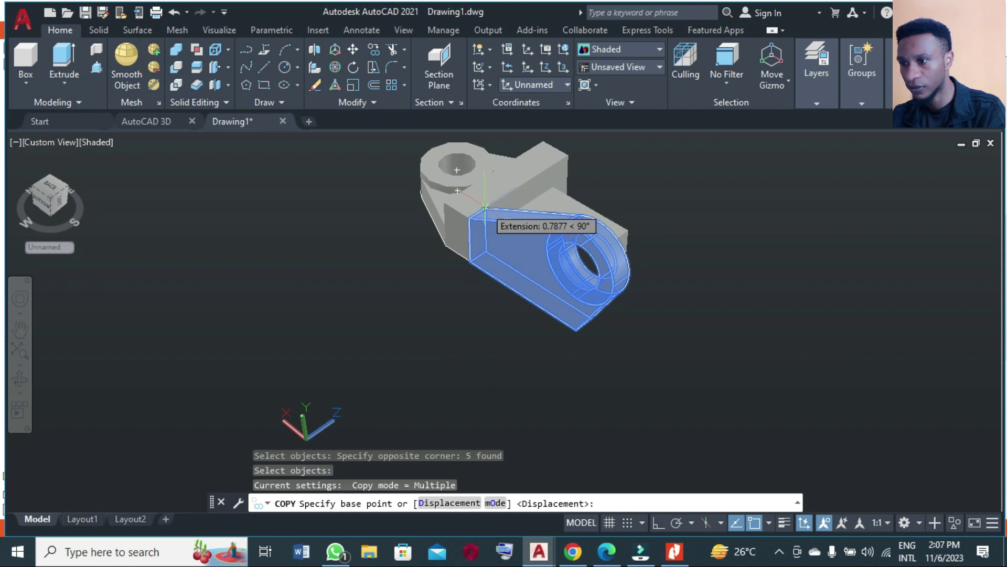
{"action": "scroll", "coordinate": [485, 208], "scroll_direction": "up", "scroll_amount": 3}
{"action": "scroll", "coordinate": [491, 221], "scroll_direction": "down", "scroll_amount": 3}
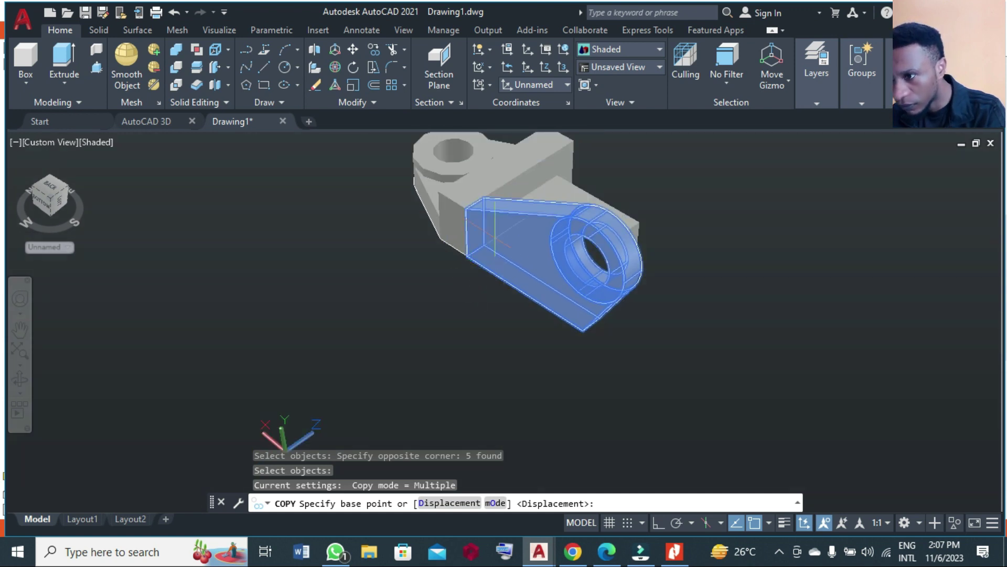
{"action": "left_click", "coordinate": [483, 196]}
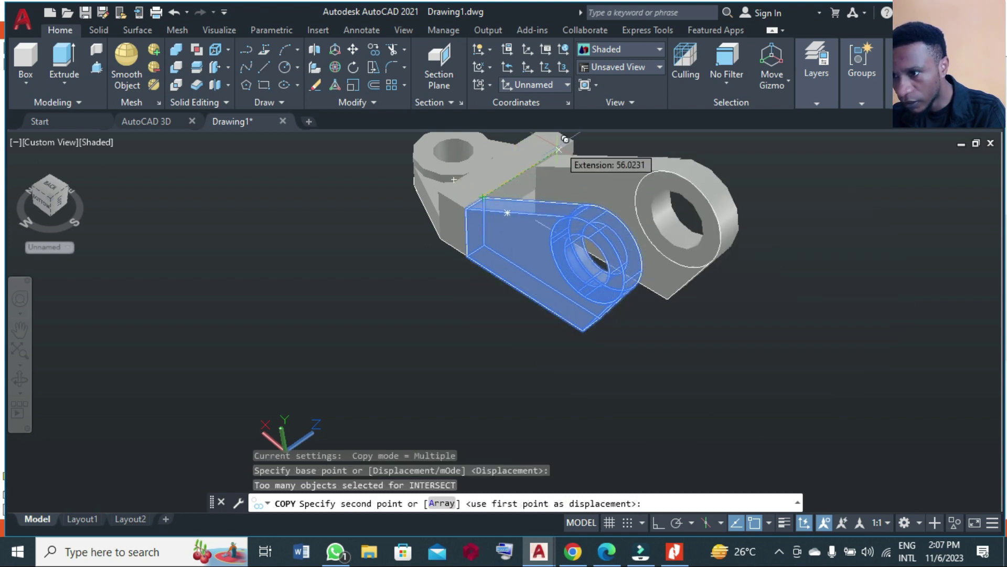
{"action": "left_click", "coordinate": [574, 140]}
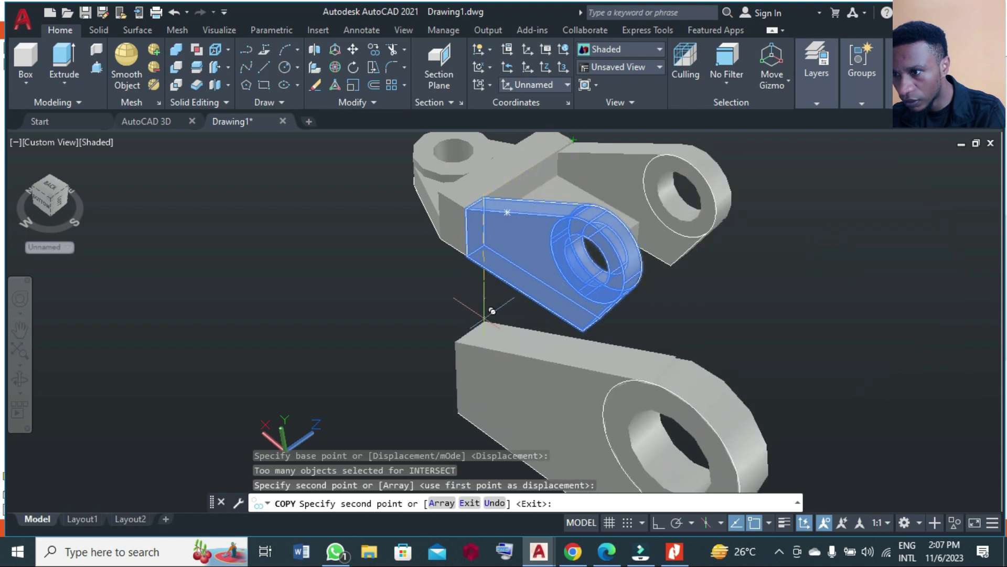
{"action": "key", "text": "Return"}
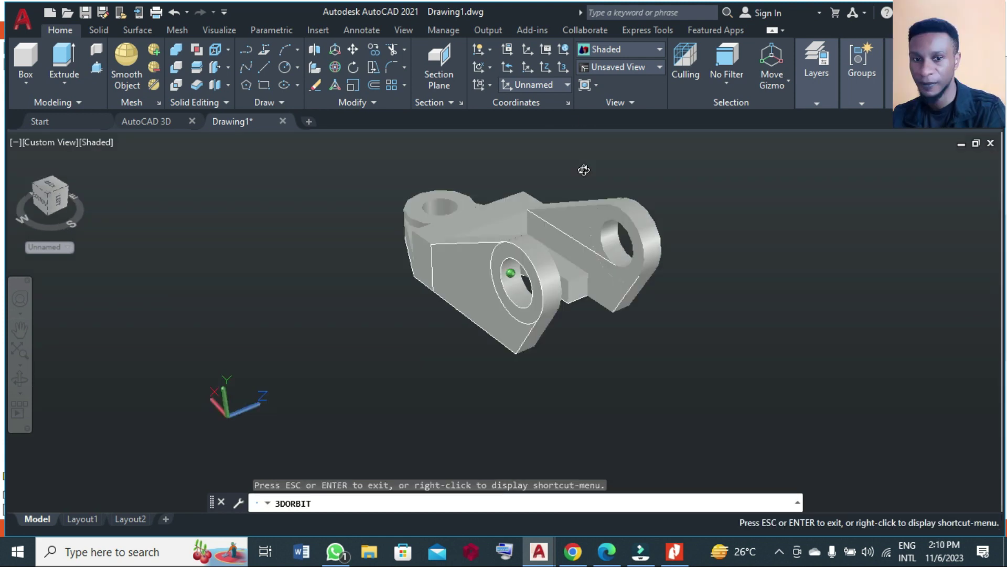
{"action": "mouse_move", "coordinate": [584, 170]}
{"action": "left_mouse_down"}
{"action": "mouse_move", "coordinate": [587, 263]}
{"action": "mouse_move", "coordinate": [623, 177]}
{"action": "mouse_move", "coordinate": [577, 220]}
{"action": "mouse_move", "coordinate": [586, 167]}
{"action": "left_mouse_up"}
{"action": "key", "text": "Escape"}
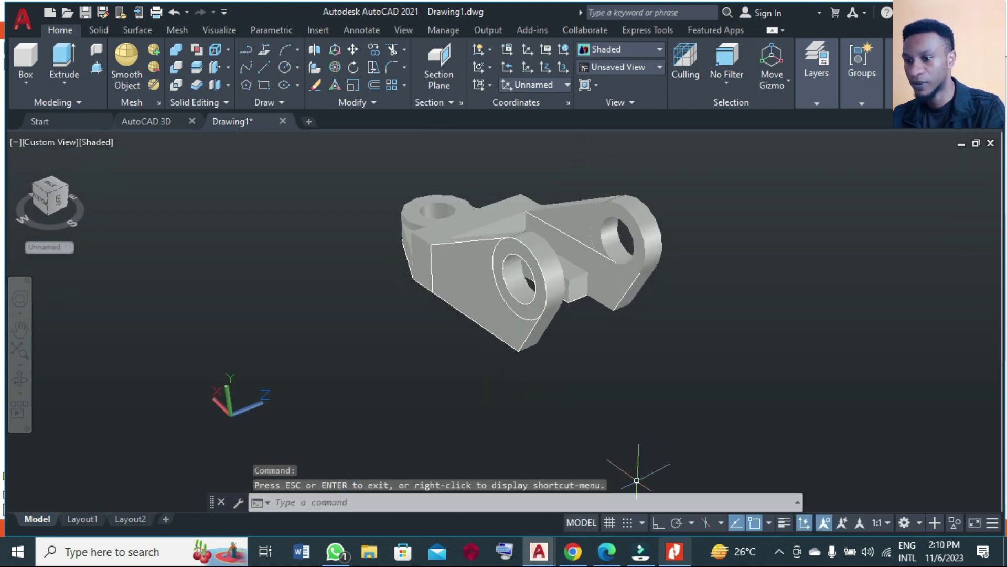
{"action": "left_click", "coordinate": [679, 555]}
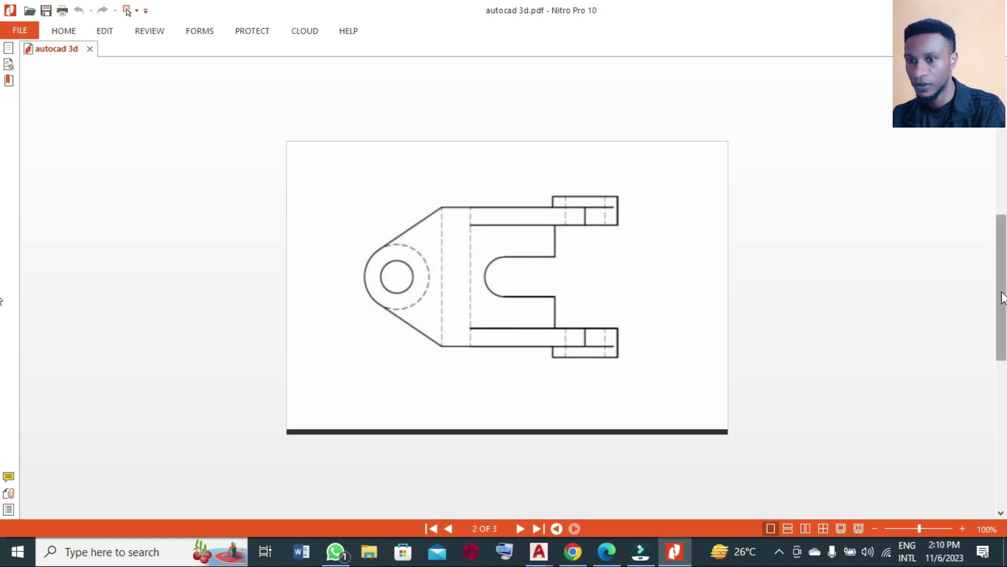
{"action": "scroll", "coordinate": [3, 241], "scroll_direction": "up", "scroll_amount": 3}
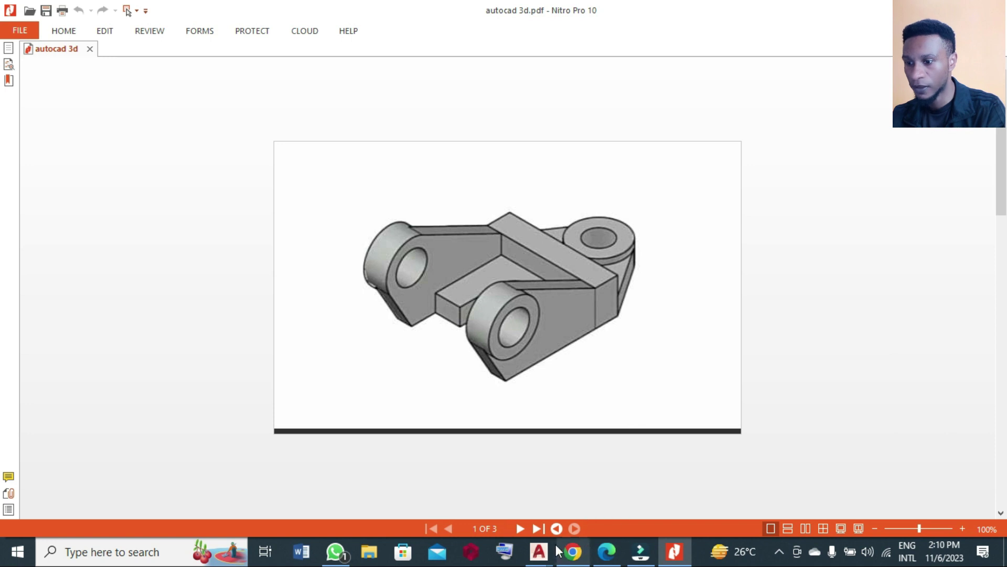
{"action": "mouse_move", "coordinate": [540, 551]}
{"action": "left_click", "coordinate": [607, 509]}
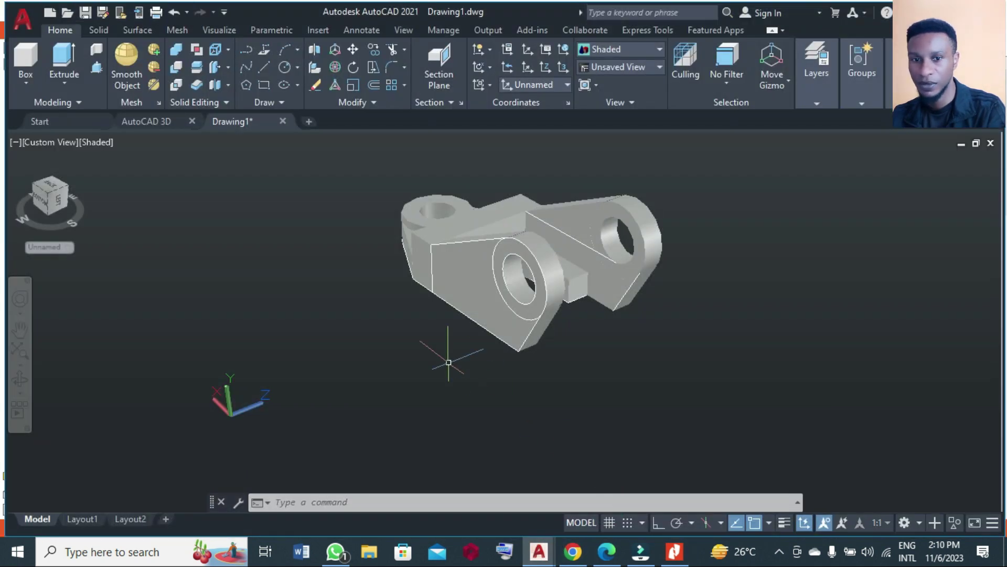
Press-pull the ring around the front lug's hole up by 6.
{"action": "left_click", "coordinate": [96, 68]}
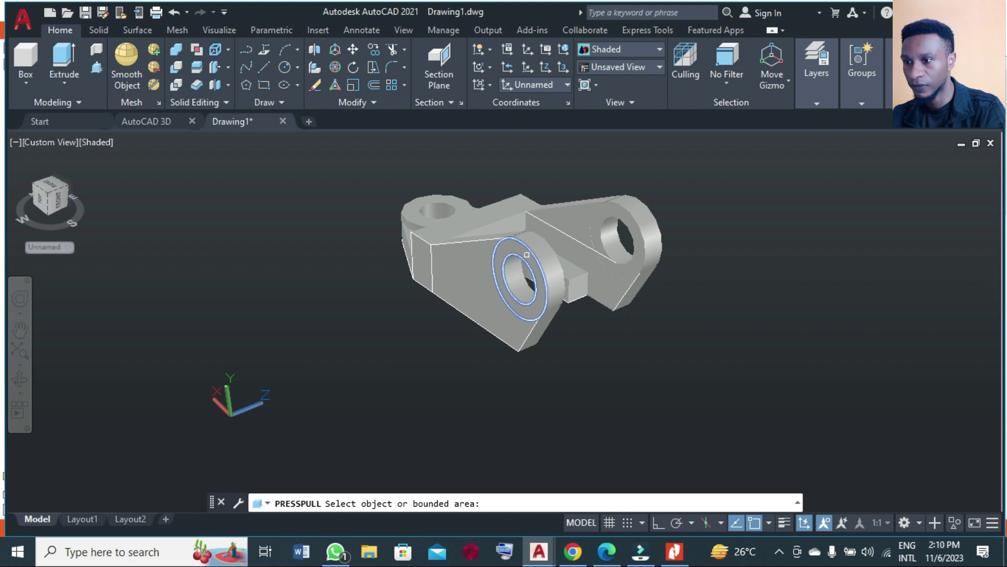
{"action": "left_click", "coordinate": [527, 254]}
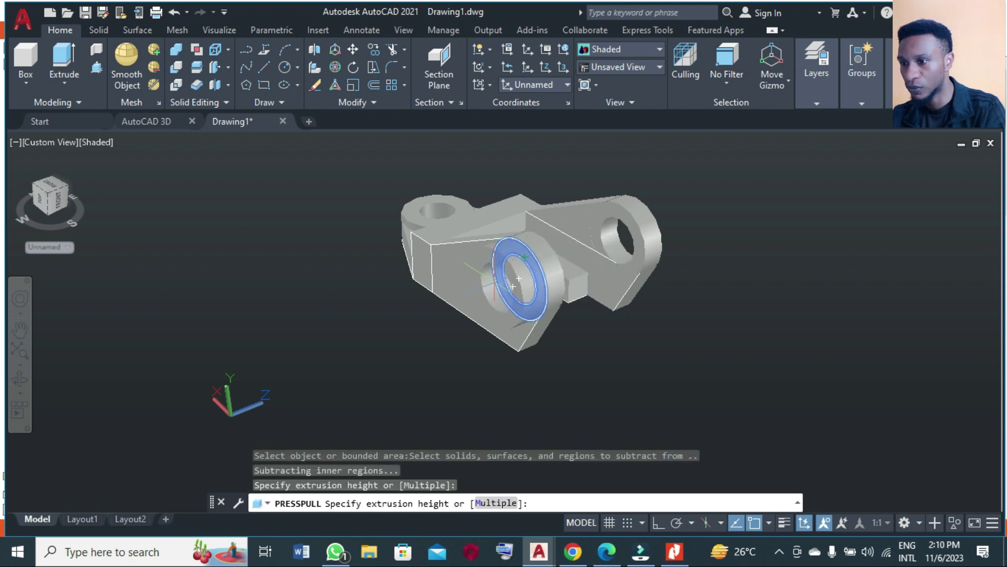
{"action": "type", "text": "6"}
{"action": "key", "text": "Return"}
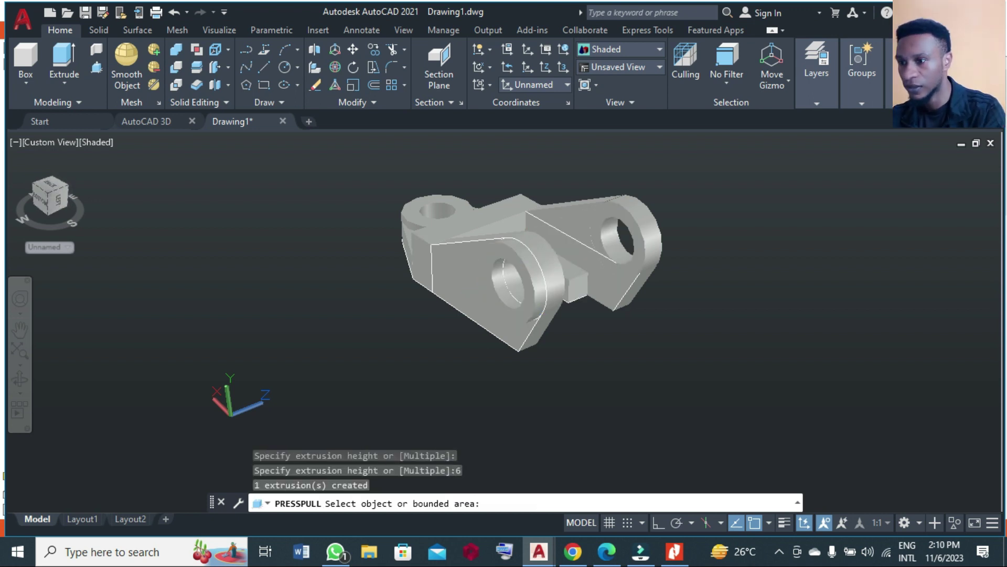
{"action": "key", "text": "Return"}
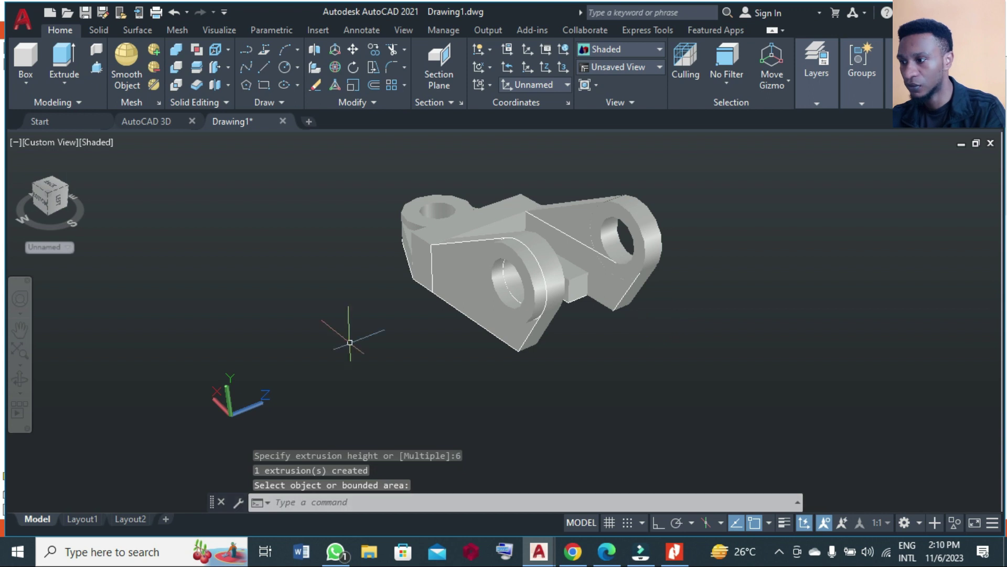
Orbit to the other lug and press-pull its hole ring up by 6 as well.
{"action": "left_click", "coordinate": [20, 380]}
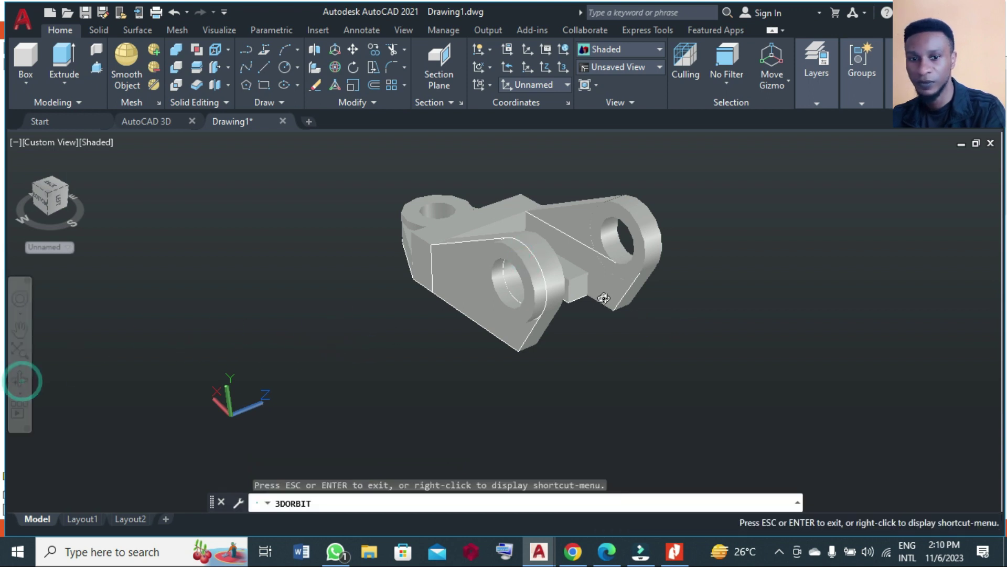
{"action": "left_click_drag", "start_coordinate": [629, 275], "coordinate": [224, 219]}
{"action": "key", "text": "Escape"}
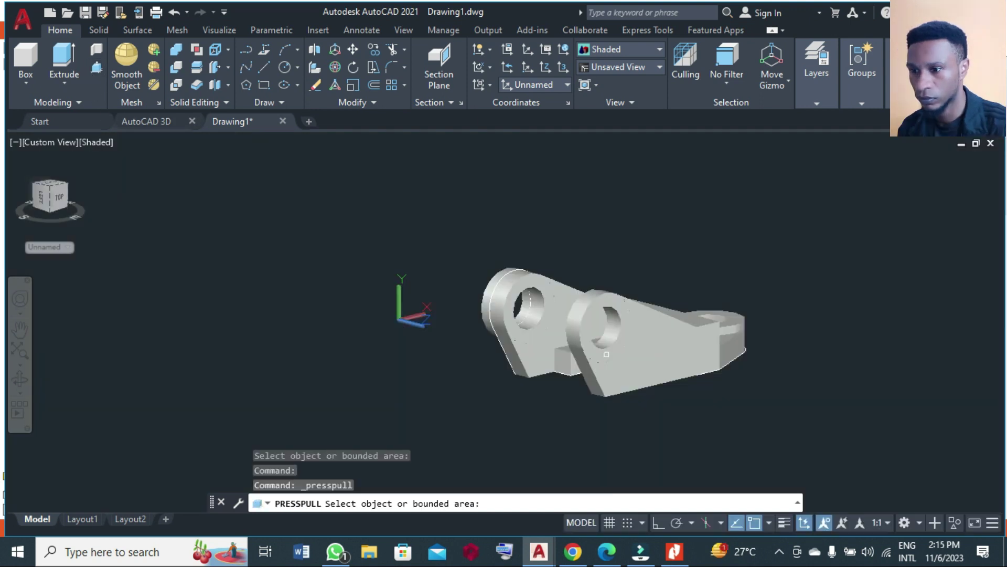
{"action": "scroll", "coordinate": [607, 354], "scroll_direction": "up", "scroll_amount": 3}
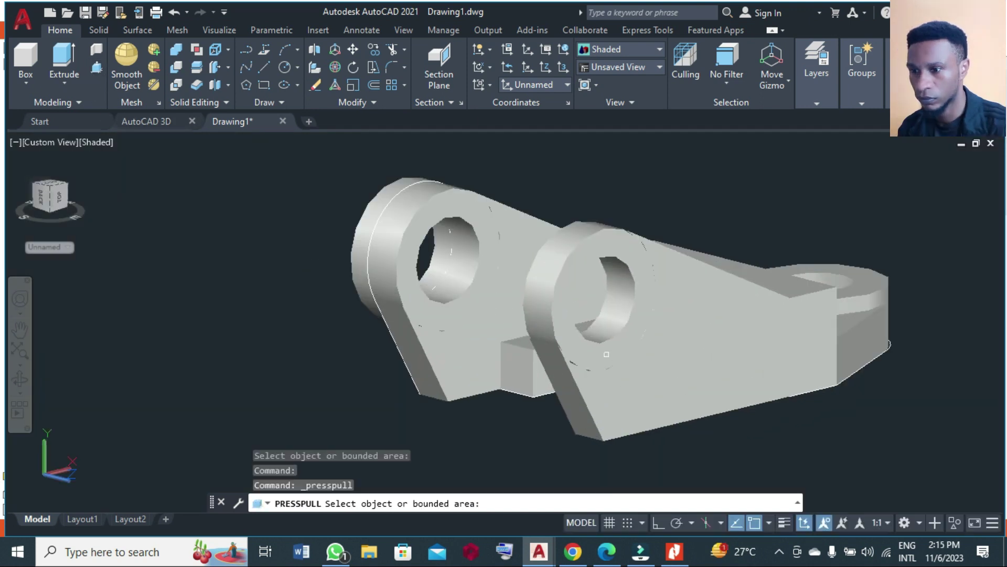
{"action": "left_click", "coordinate": [633, 274]}
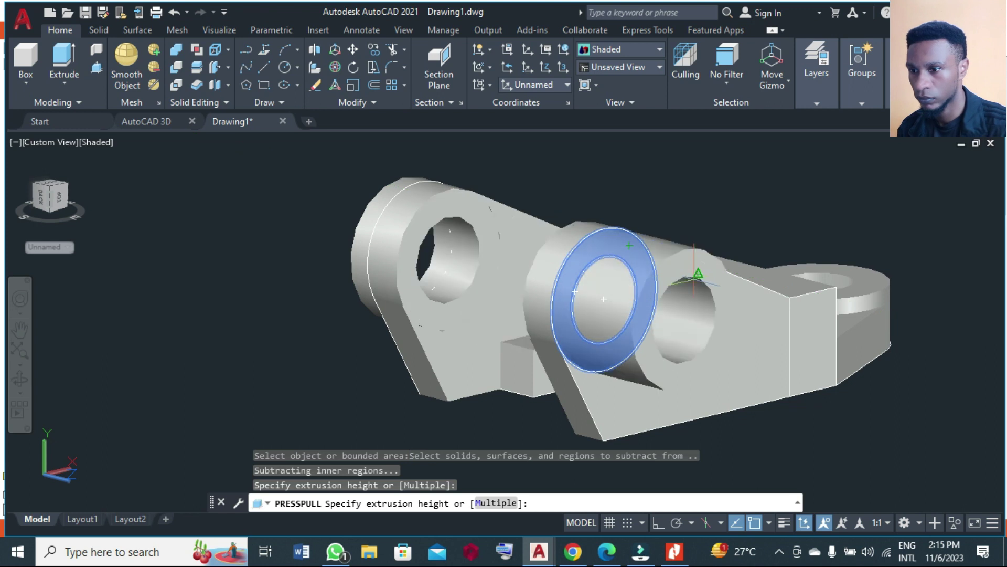
{"action": "type", "text": "6"}
{"action": "key", "text": "Return"}
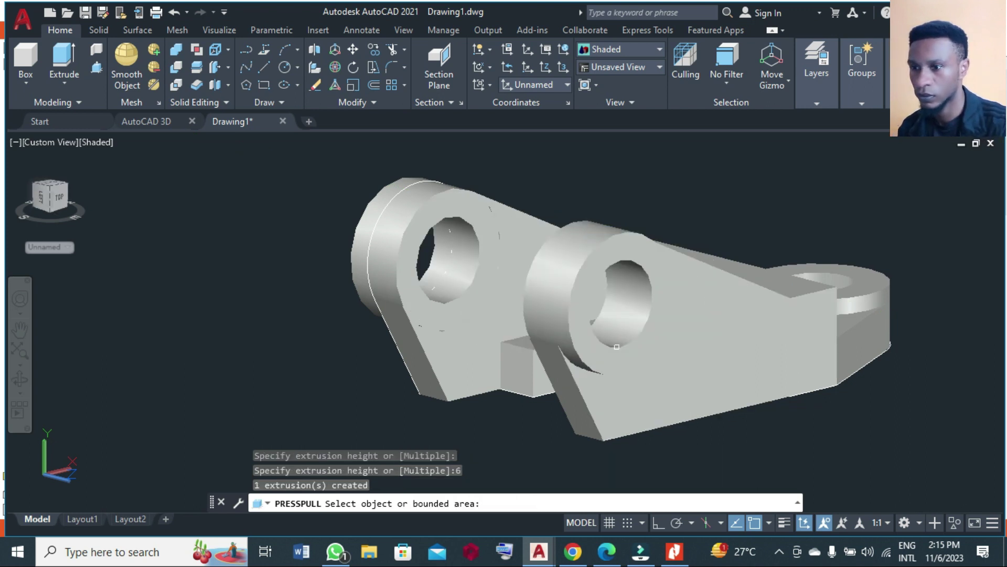
{"action": "key", "text": "Return"}
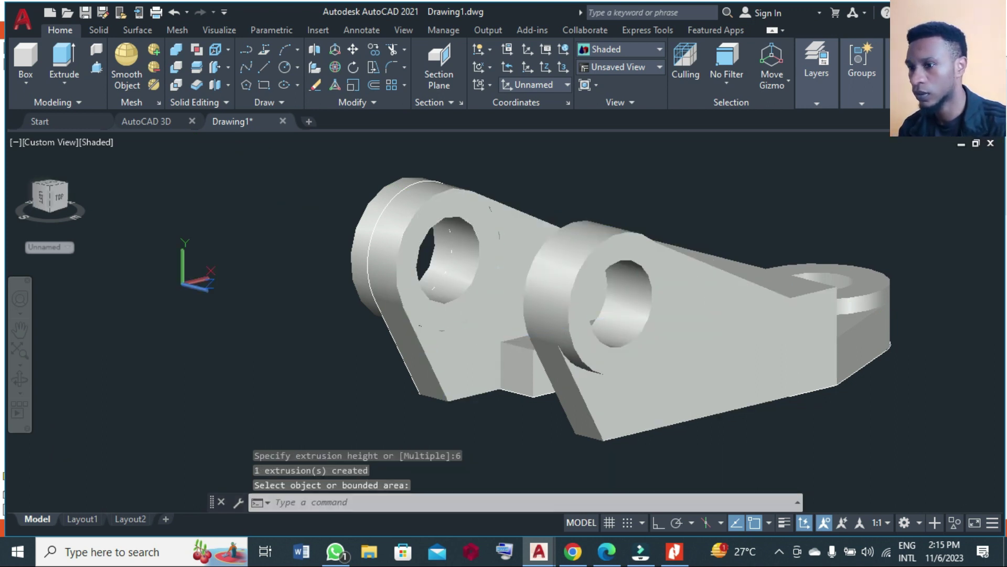
Union all 28 bracket solids into one solid using a window selection.
{"action": "middle_click_drag", "start_coordinate": [383, 292], "coordinate": [383, 293], "text": "shift"}
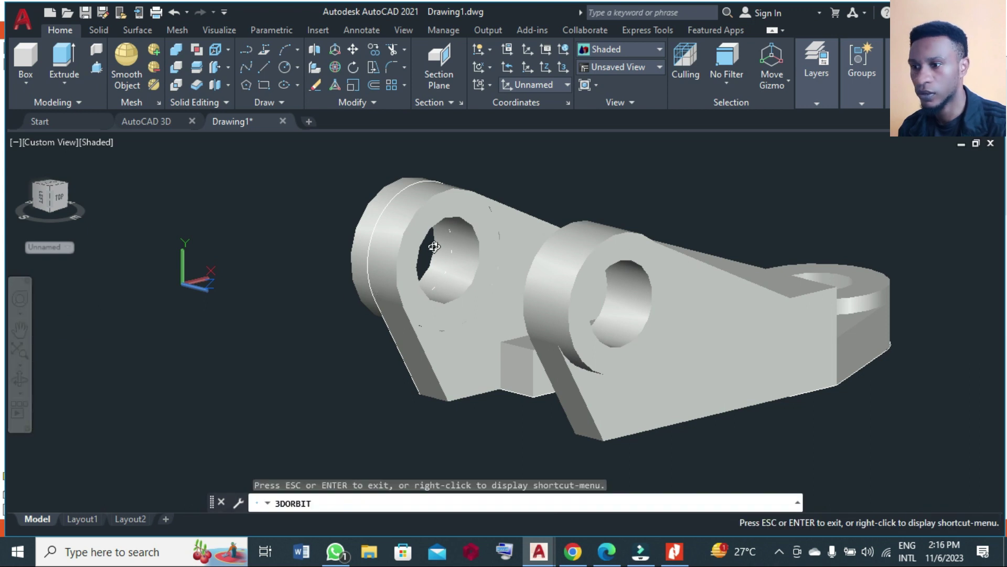
{"action": "middle_click_drag", "start_coordinate": [435, 246], "coordinate": [601, 284], "text": "shift"}
{"action": "middle_click_drag", "start_coordinate": [439, 251], "coordinate": [438, 251], "text": "shift"}
{"action": "scroll", "coordinate": [438, 250], "scroll_direction": "down", "scroll_amount": 5}
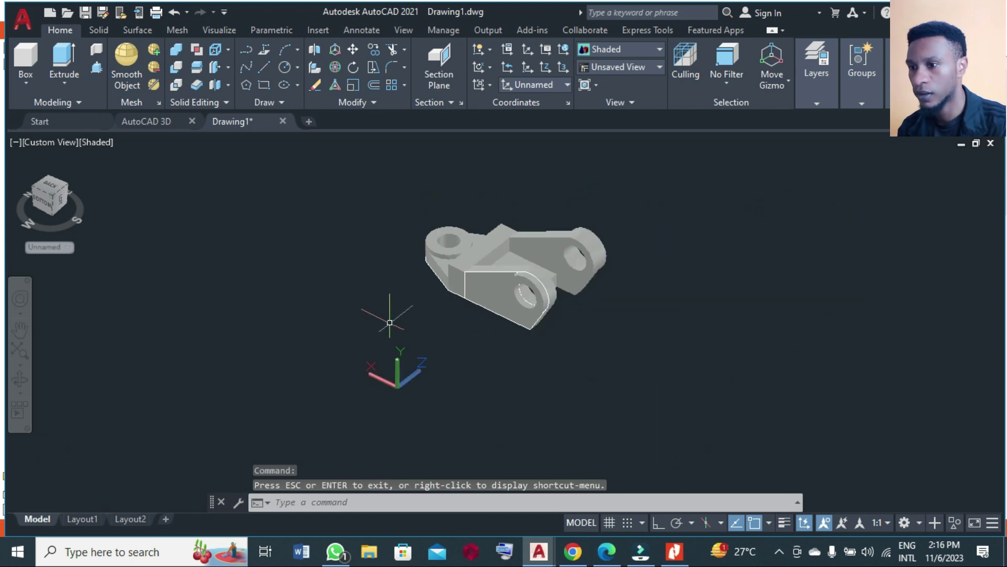
{"action": "left_click", "coordinate": [174, 53]}
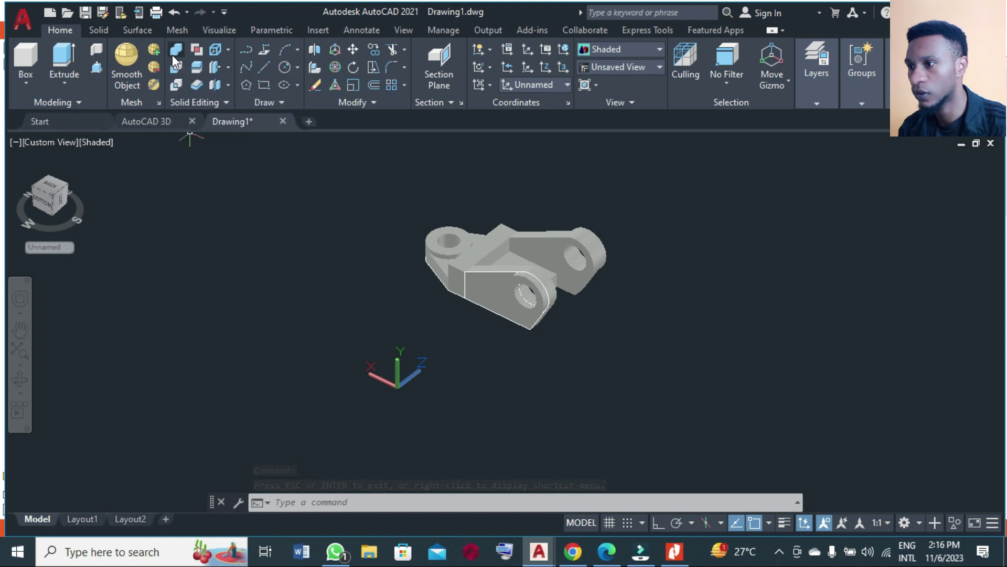
{"action": "mouse_move", "coordinate": [396, 180]}
{"action": "left_mouse_down"}
{"action": "mouse_move", "coordinate": [653, 334]}
{"action": "mouse_move", "coordinate": [455, 165]}
{"action": "left_mouse_up"}
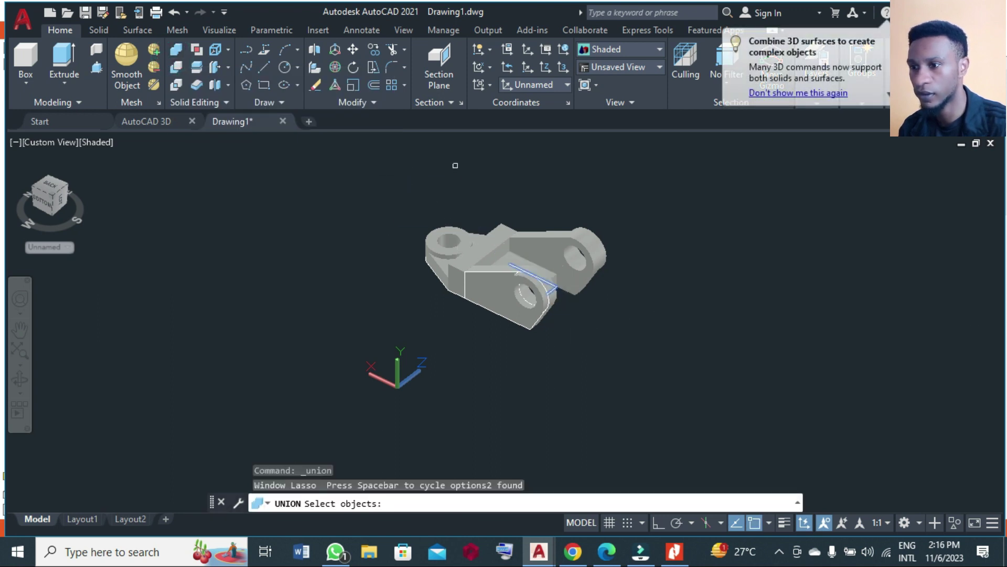
{"action": "left_click", "coordinate": [649, 299]}
{"action": "left_click", "coordinate": [352, 142]}
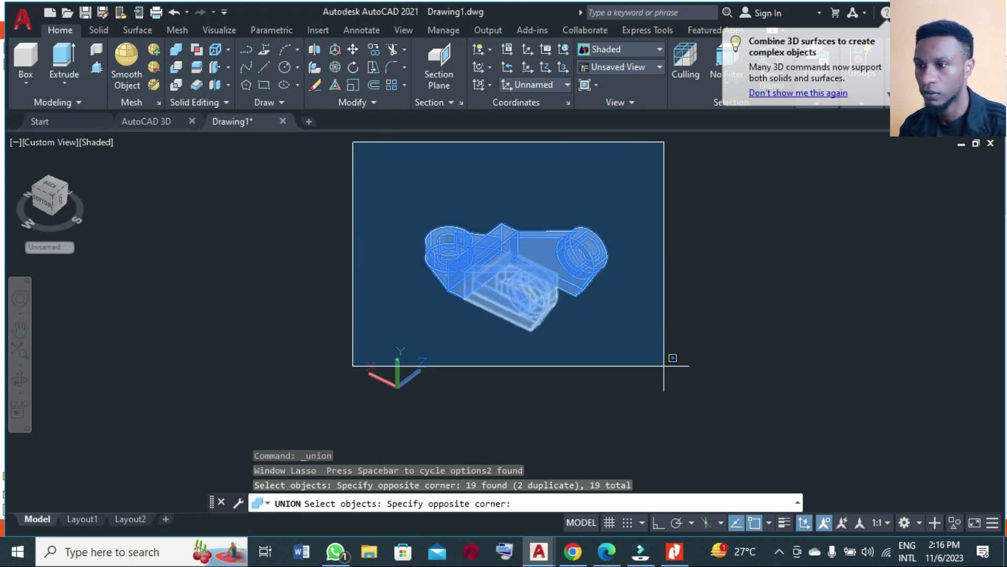
{"action": "left_click", "coordinate": [665, 362]}
{"action": "key", "text": "Return"}
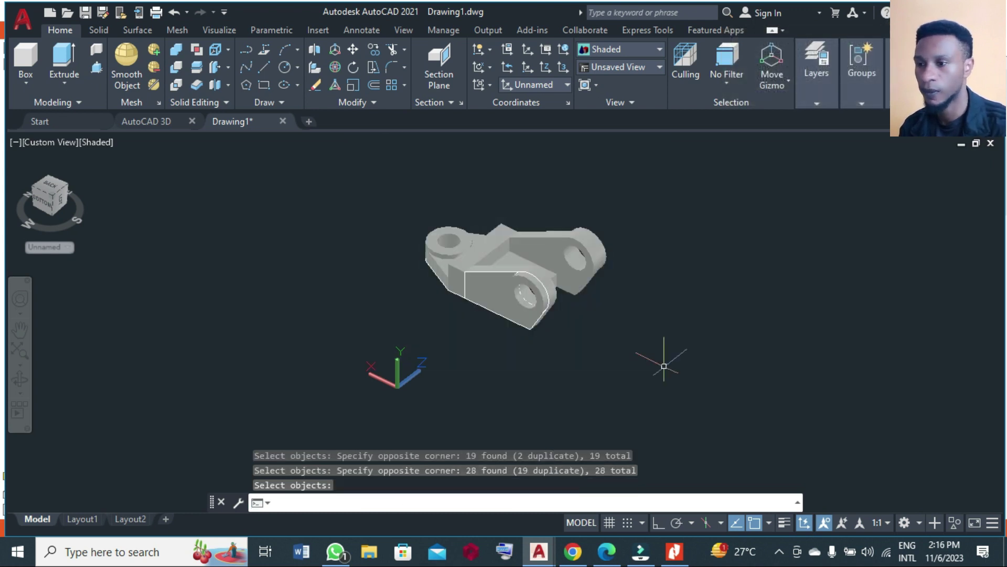
{"action": "type", "text": "m"}
{"action": "key", "text": "Return"}
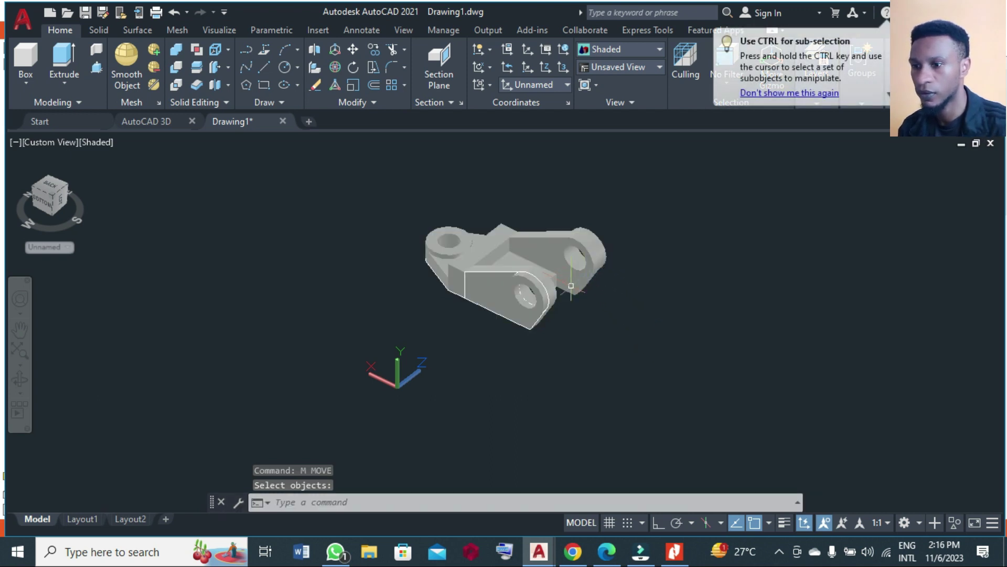
Move the merged bracket solid off to the left.
{"action": "key", "text": "Return"}
{"action": "left_click", "coordinate": [574, 280]}
{"action": "key", "text": "Return"}
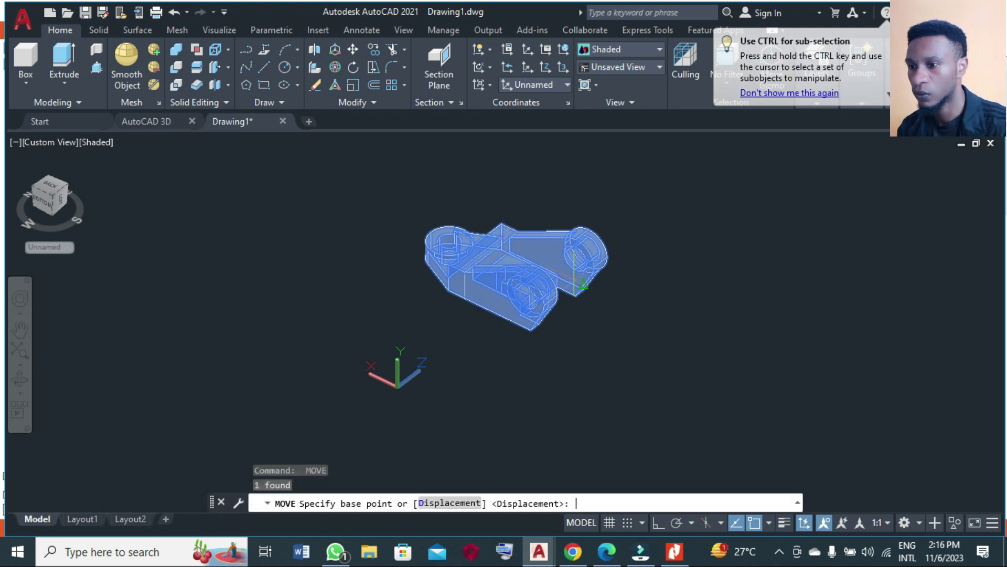
{"action": "left_click", "coordinate": [575, 265]}
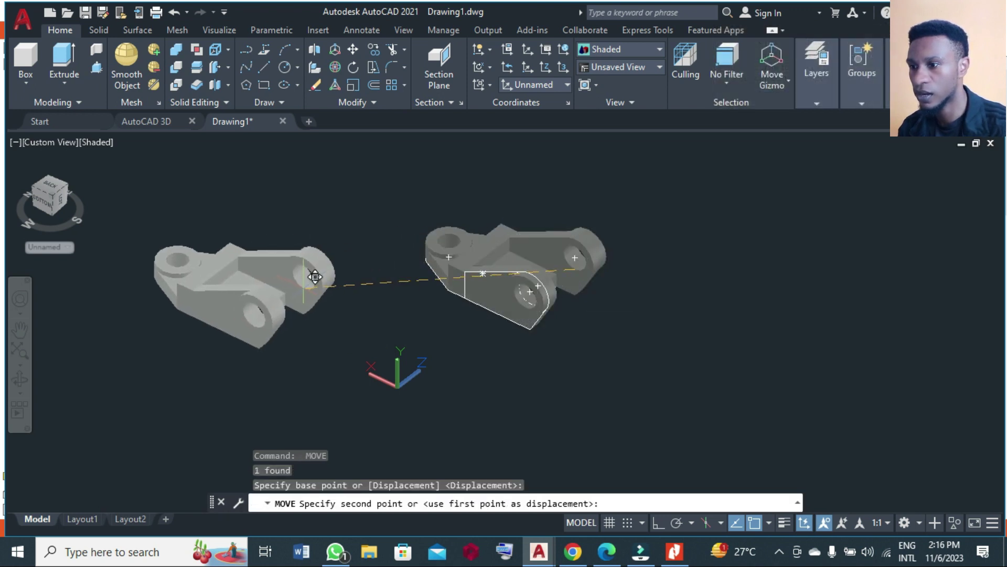
{"action": "left_click", "coordinate": [297, 289]}
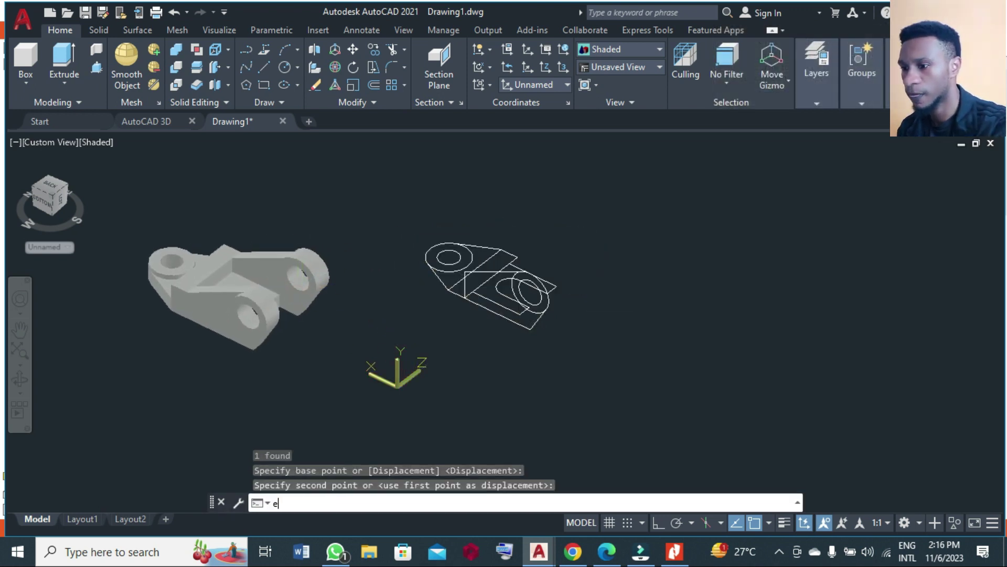
Erase the 20 leftover 2D wireframe objects with a selection window.
{"action": "key", "text": "Return"}
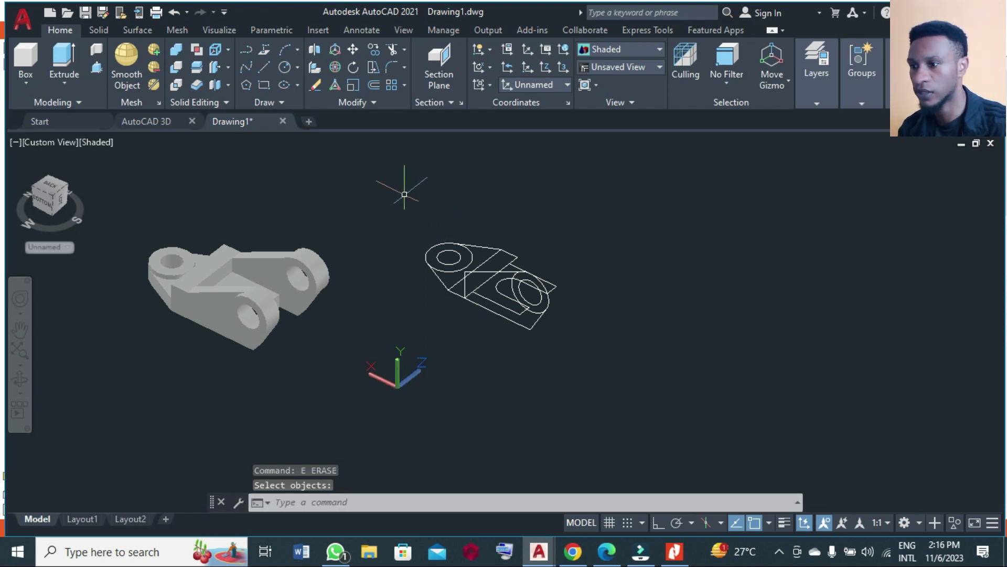
{"action": "left_click", "coordinate": [404, 194]}
{"action": "left_click", "coordinate": [609, 370]}
{"action": "key", "text": "Return"}
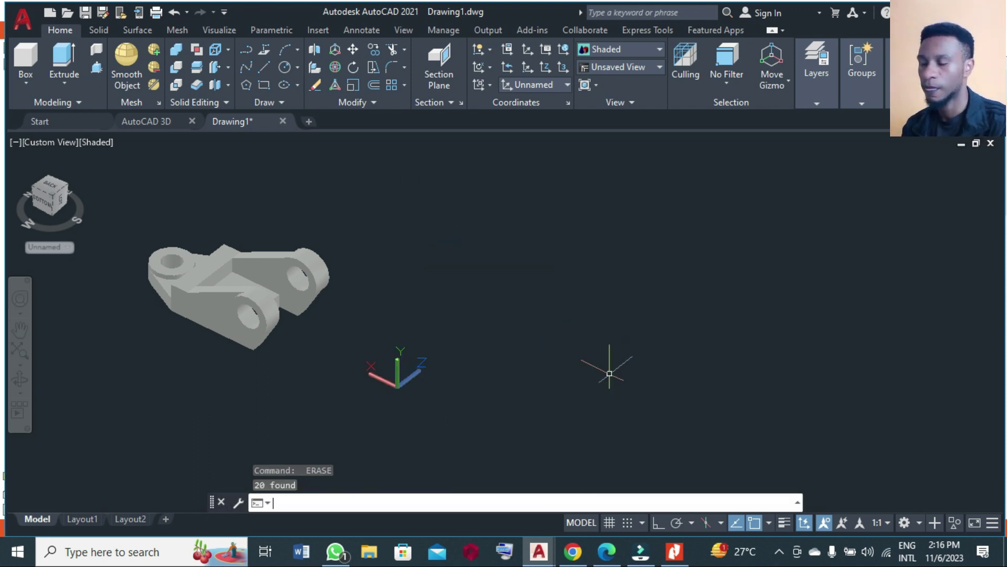
Window-select the solid and start moving it back to the middle.
{"action": "type", "text": "m"}
{"action": "key", "text": "Return"}
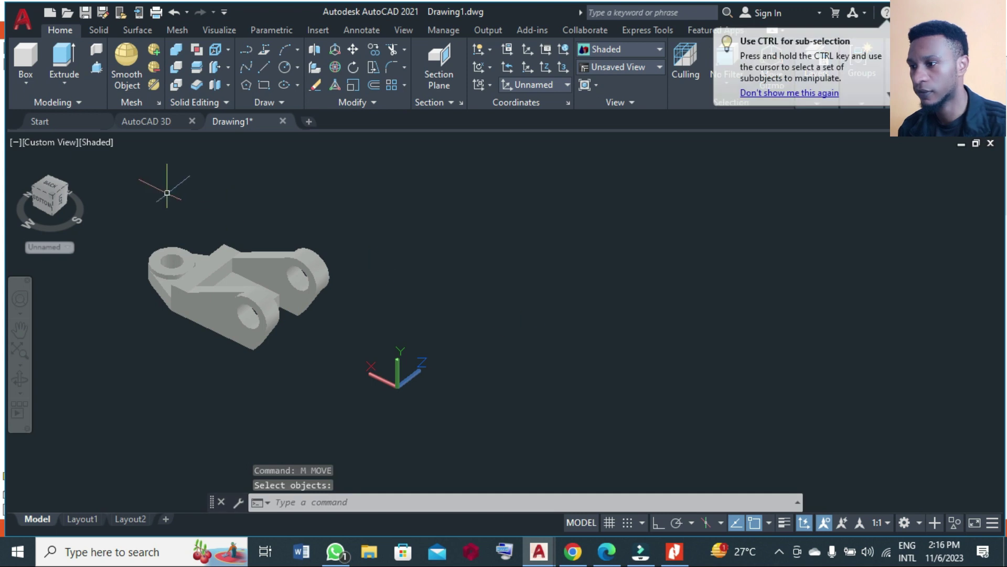
{"action": "left_click", "coordinate": [126, 193]}
{"action": "left_click", "coordinate": [375, 361]}
{"action": "key", "text": "Return"}
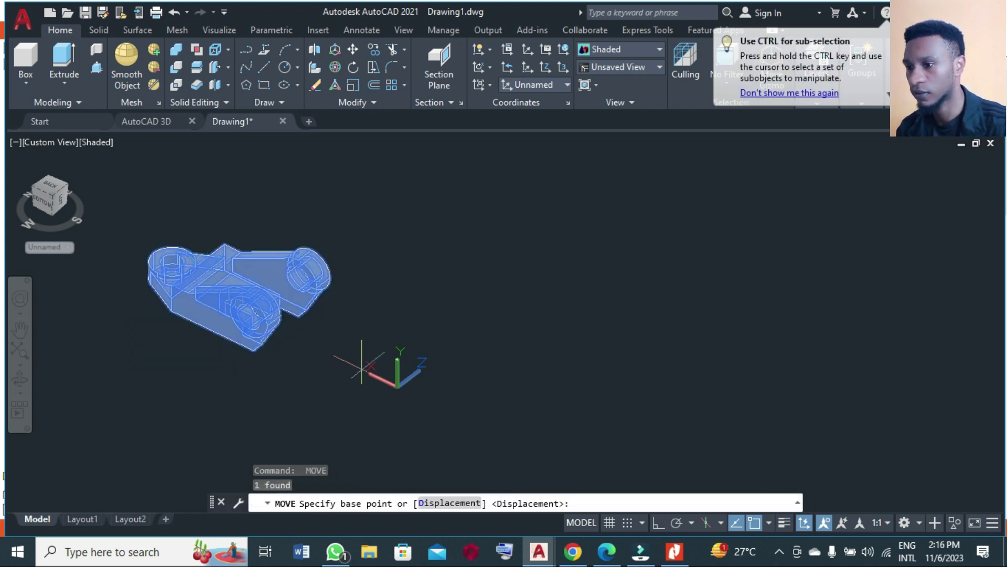
{"action": "left_click", "coordinate": [252, 314]}
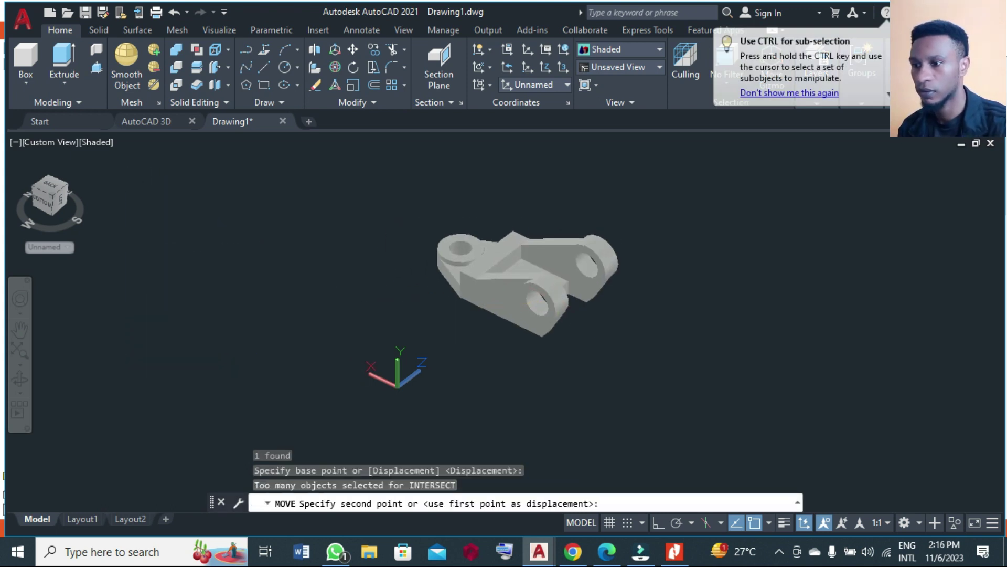
Compare the model with the autocad 3d.pdf reference, orbiting the bracket to show its other side.
{"action": "left_click", "coordinate": [676, 552]}
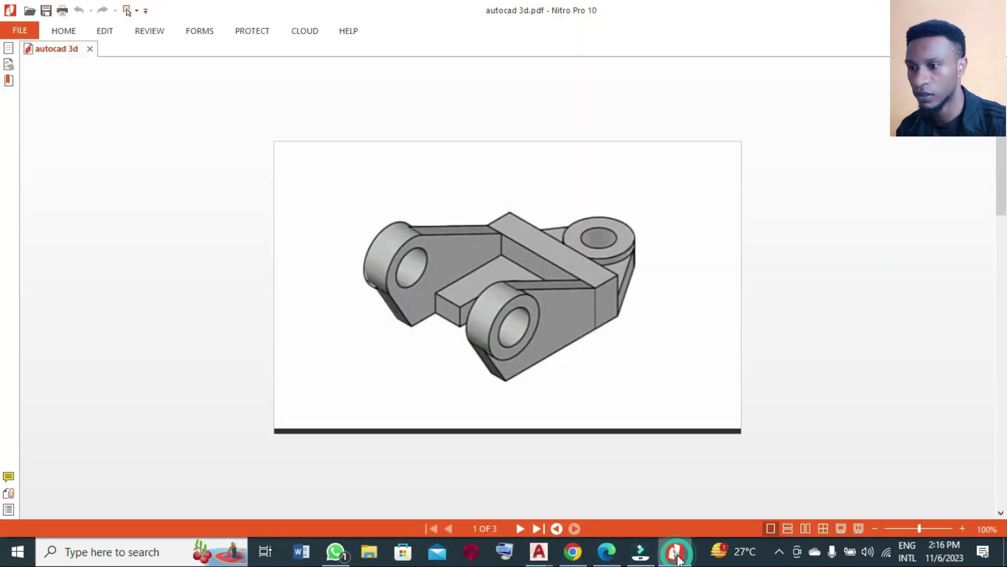
{"action": "left_click", "coordinate": [675, 554]}
{"action": "left_click", "coordinate": [676, 554]}
{"action": "left_click", "coordinate": [675, 554]}
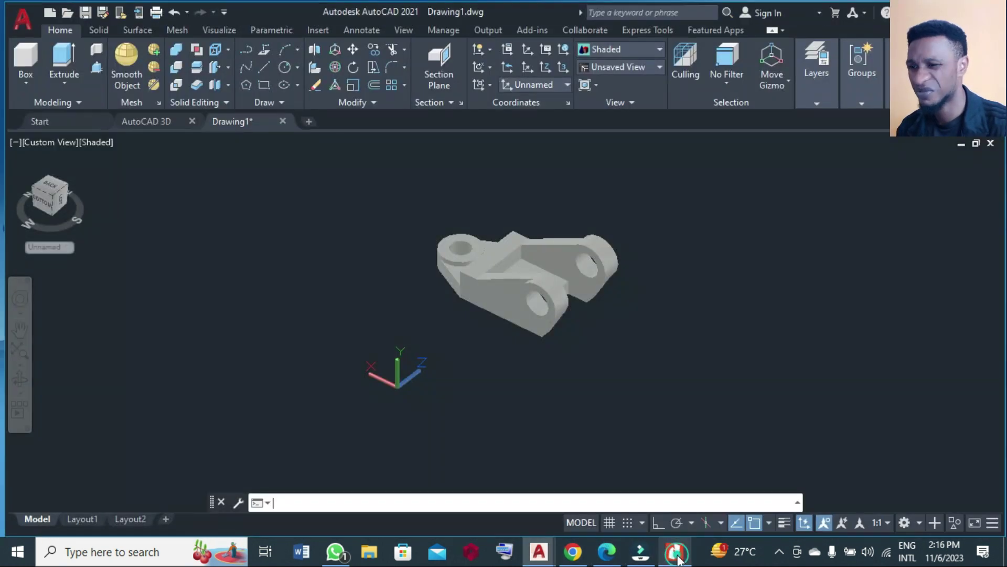
{"action": "left_click", "coordinate": [676, 554]}
{"action": "left_click", "coordinate": [676, 555]}
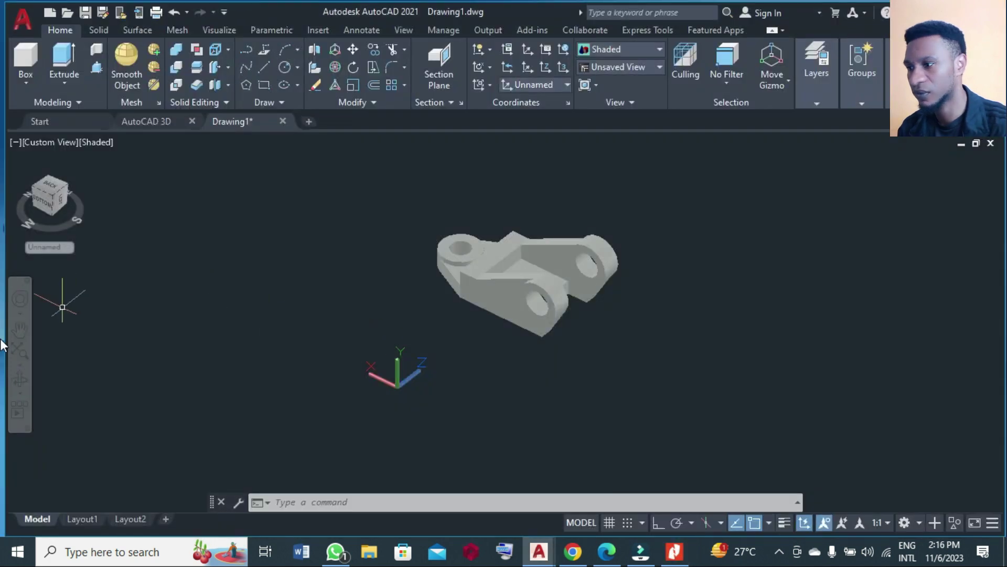
{"action": "left_click", "coordinate": [20, 379]}
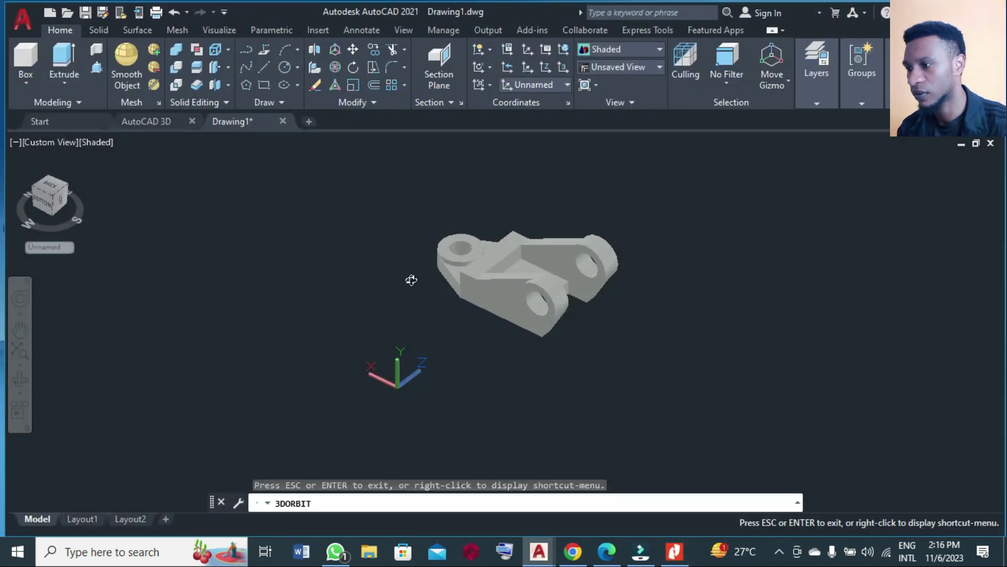
{"action": "left_click_drag", "start_coordinate": [565, 267], "coordinate": [567, 296]}
{"action": "left_click", "coordinate": [674, 552]}
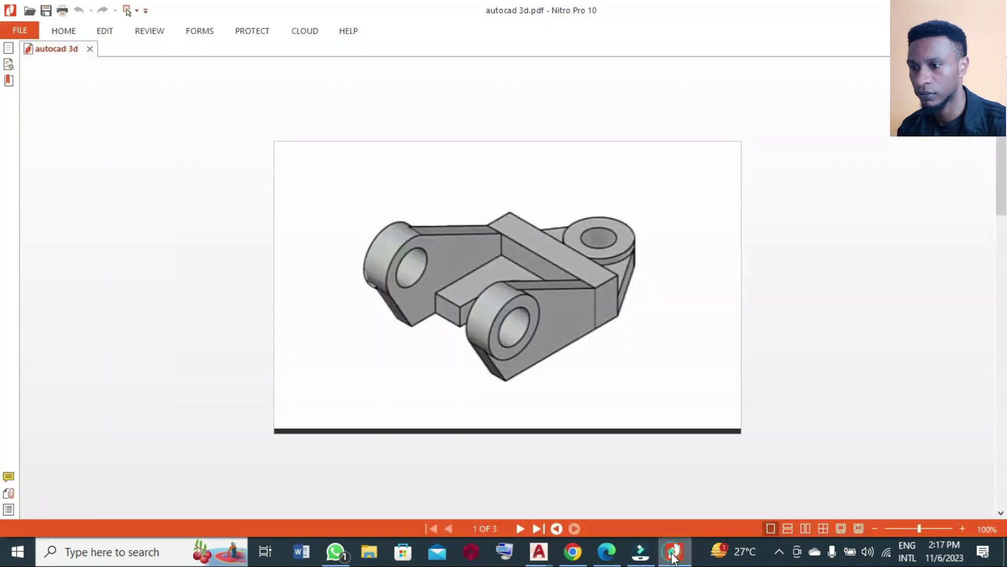
Return to the model and orbit the bracket slightly to match the reference view.
{"action": "left_click", "coordinate": [673, 555]}
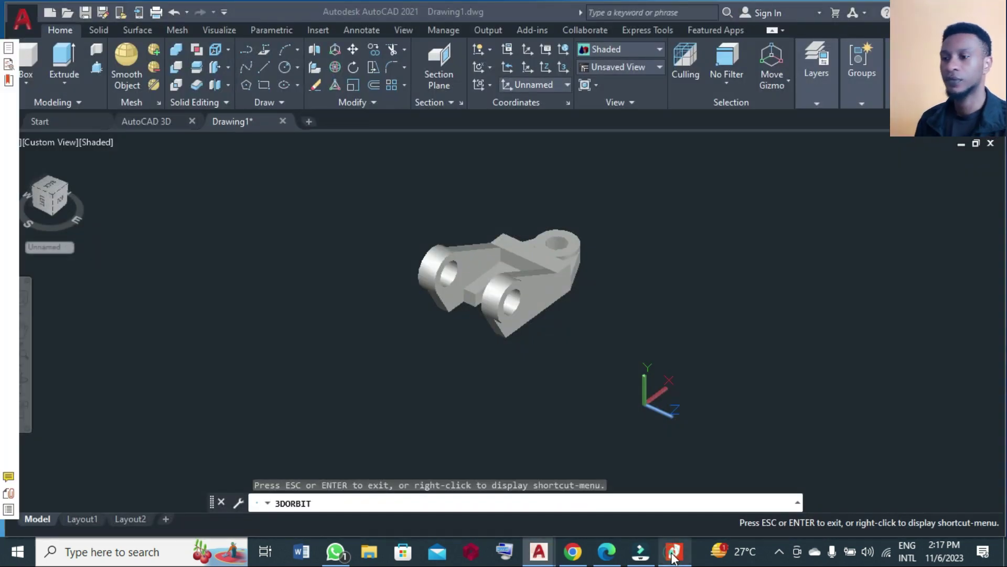
{"action": "left_click", "coordinate": [673, 552]}
{"action": "left_click", "coordinate": [673, 553]}
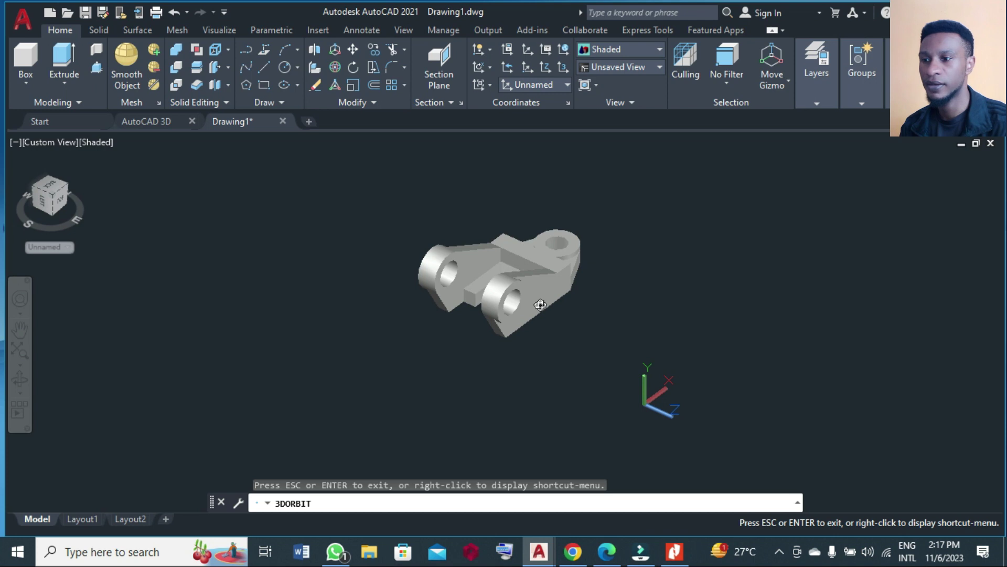
{"action": "mouse_move", "coordinate": [545, 308]}
{"action": "left_mouse_down"}
{"action": "mouse_move", "coordinate": [520, 298]}
{"action": "mouse_move", "coordinate": [558, 301]}
{"action": "mouse_move", "coordinate": [530, 297]}
{"action": "left_mouse_up"}
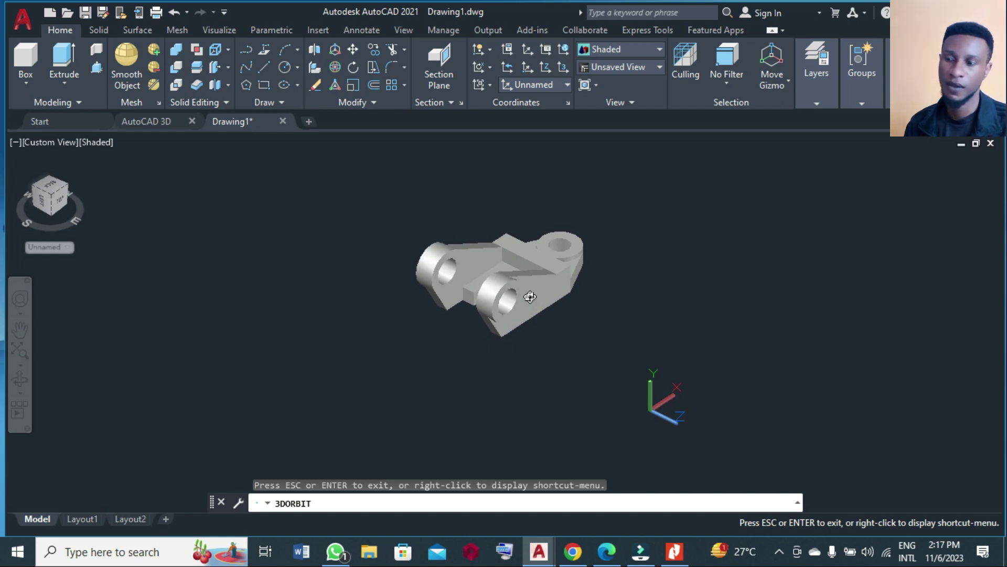